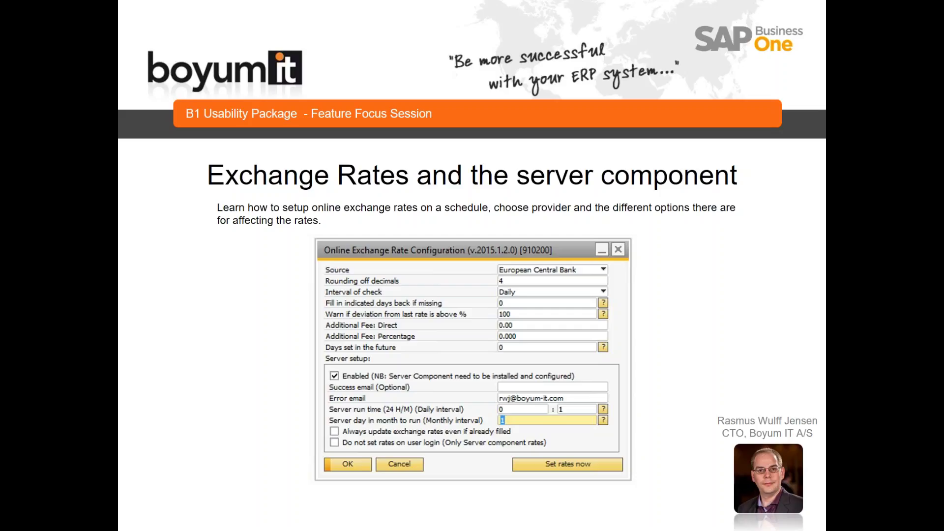
pyautogui.press('Right')
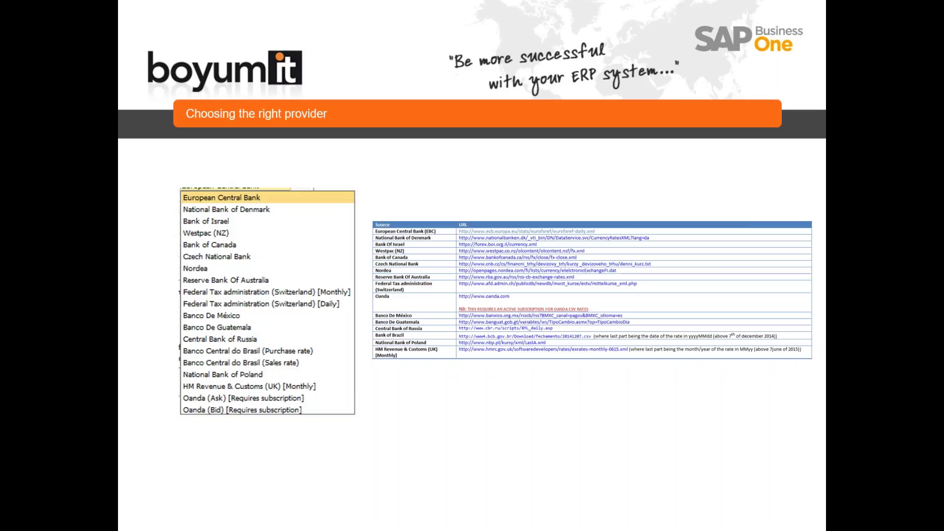
pyautogui.press('Escape')
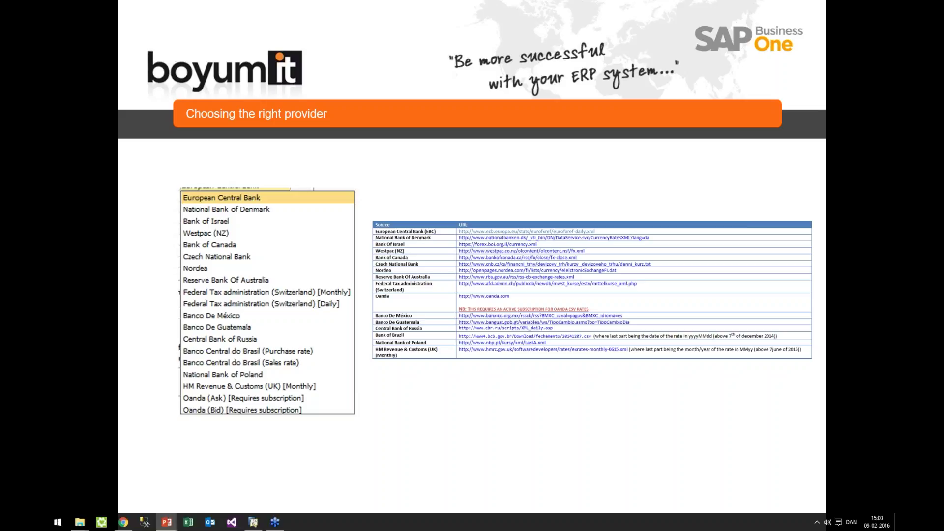
# Step: Switch to SAP Business One and open the Online Exchange Rate Configuration under the B1 Usability Package module configuration
pyautogui.hotkey('alt', 'Tab')
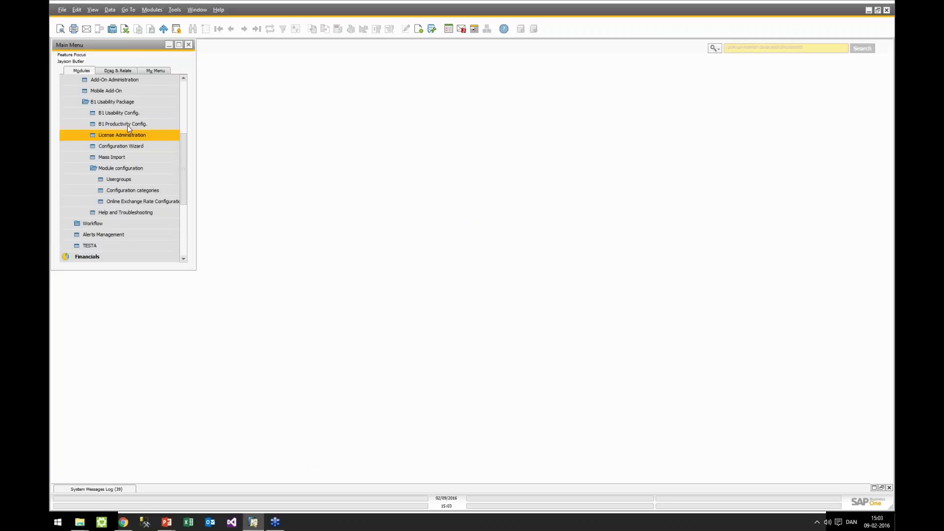
pyautogui.scroll(4, 96, 116)
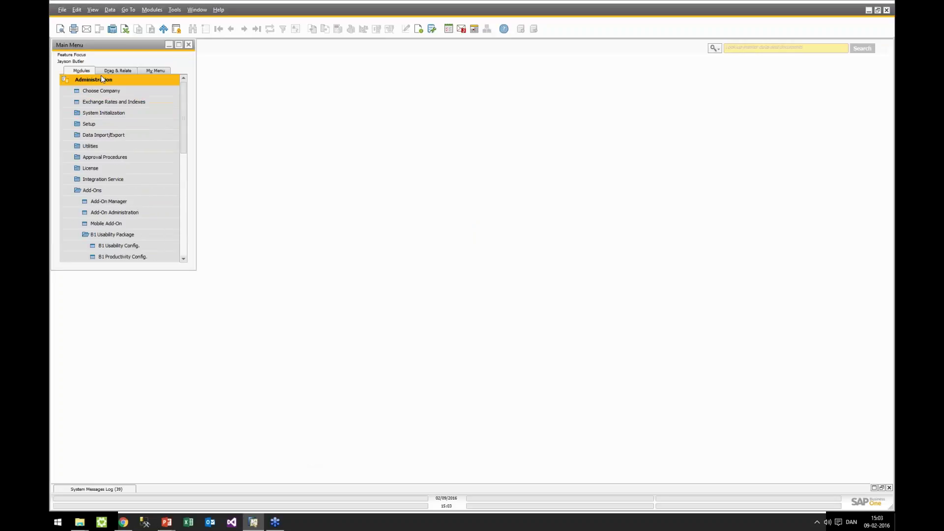
pyautogui.scroll(-1, 113, 249)
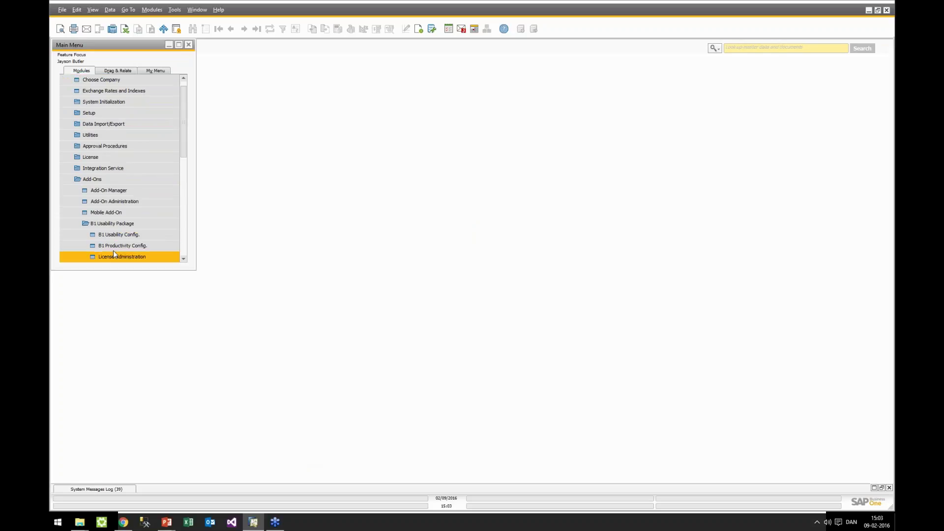
pyautogui.scroll(-5, 113, 246)
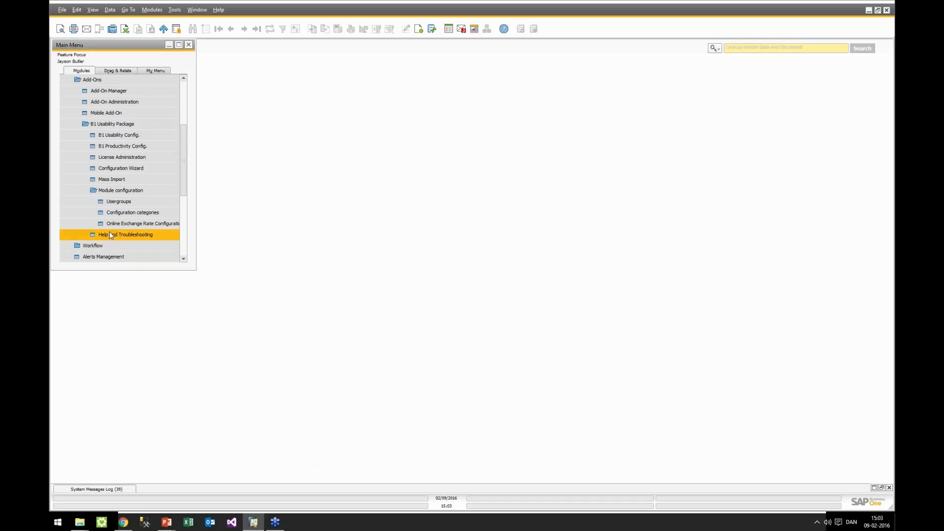
pyautogui.click(120, 225)
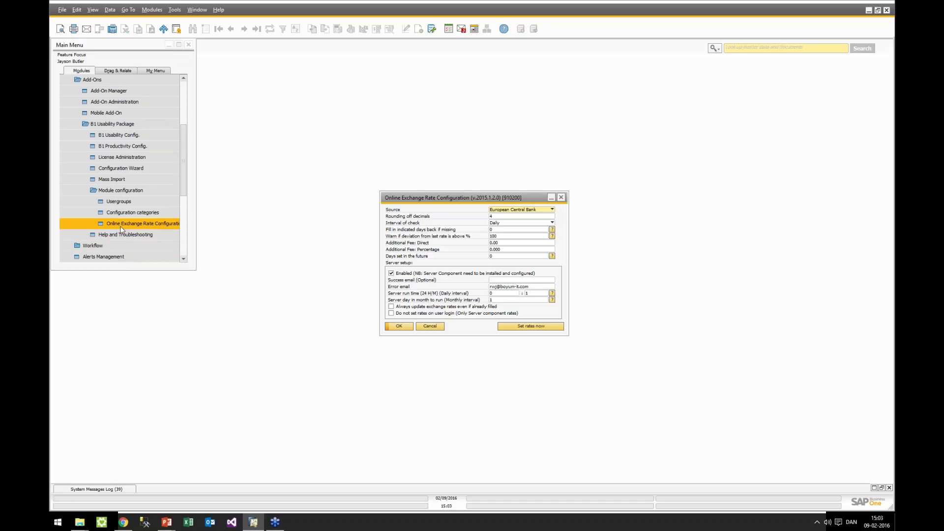
# Step: Review the available exchange rate sources, keeping European Central Bank as the selected source
pyautogui.click(502, 212)
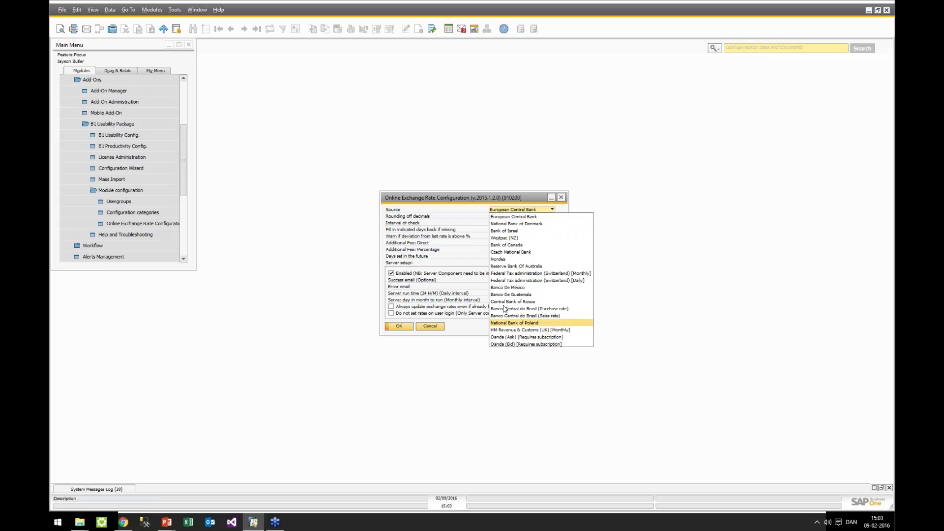
pyautogui.click(500, 216)
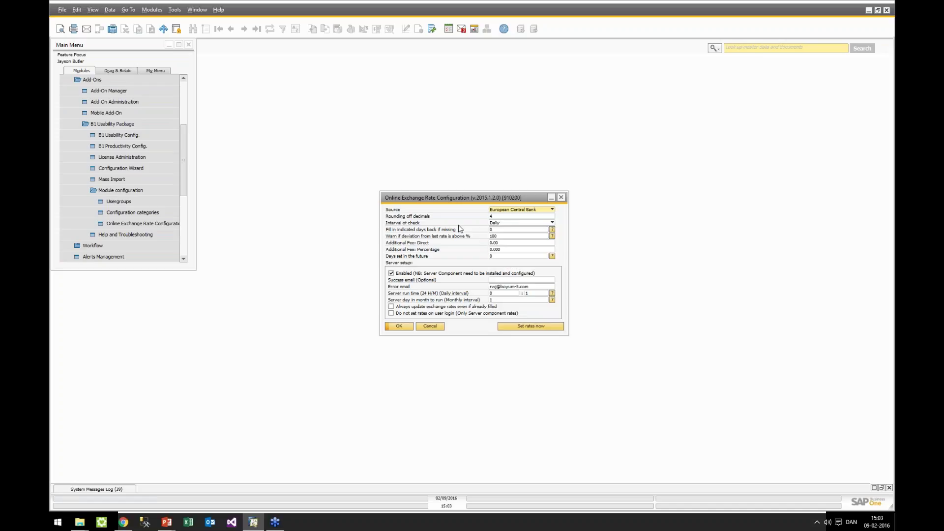
pyautogui.click(501, 212)
pyautogui.click(501, 217)
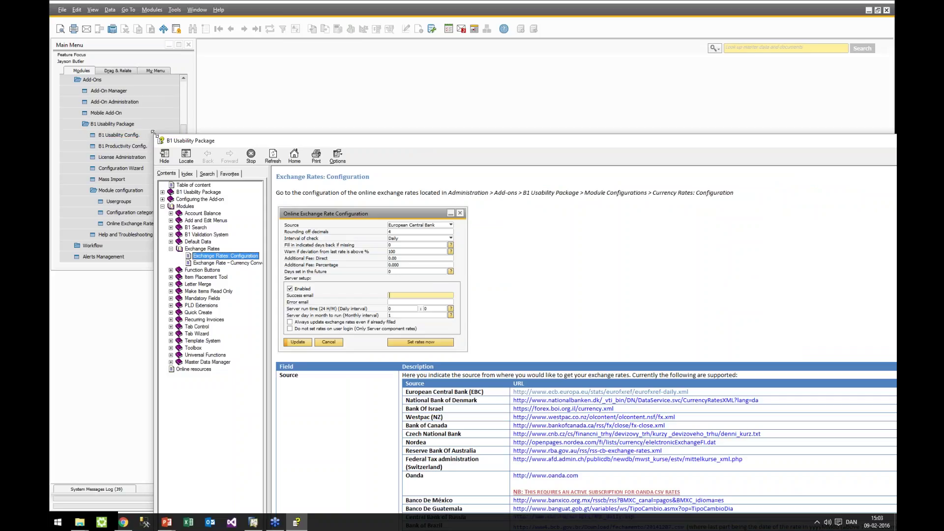
# Step: Arrange the B1 Usability Package help window beside the exchange rate configuration window and widen it for reading
pyautogui.moveTo(155, 136); pyautogui.dragTo(561, 168)
pyautogui.moveTo(641, 171); pyautogui.dragTo(531, 89)
pyautogui.moveTo(429, 198); pyautogui.dragTo(218, 120)
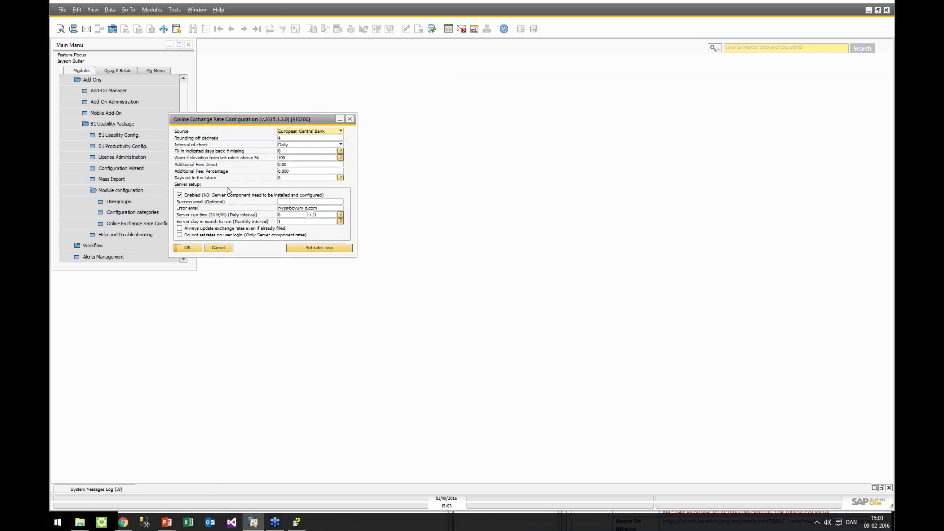
pyautogui.click(296, 521)
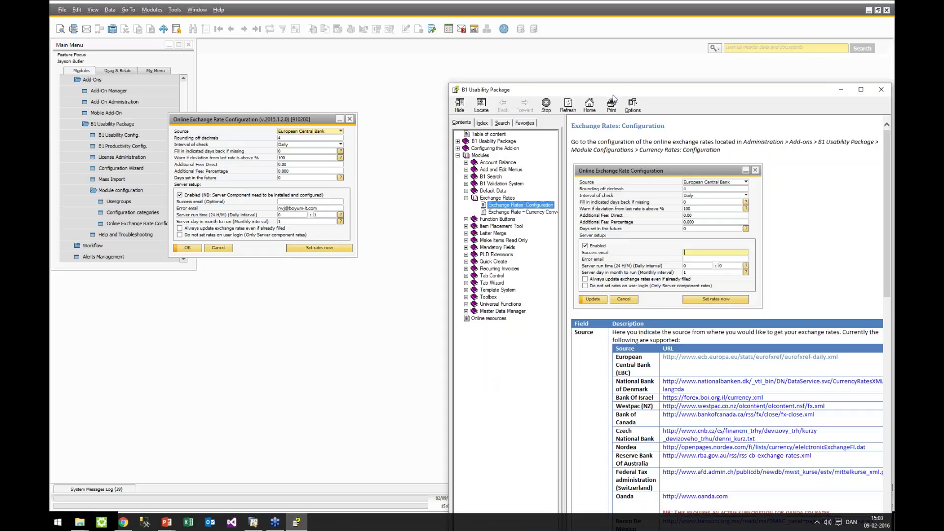
pyautogui.moveTo(612, 93); pyautogui.dragTo(537, 56)
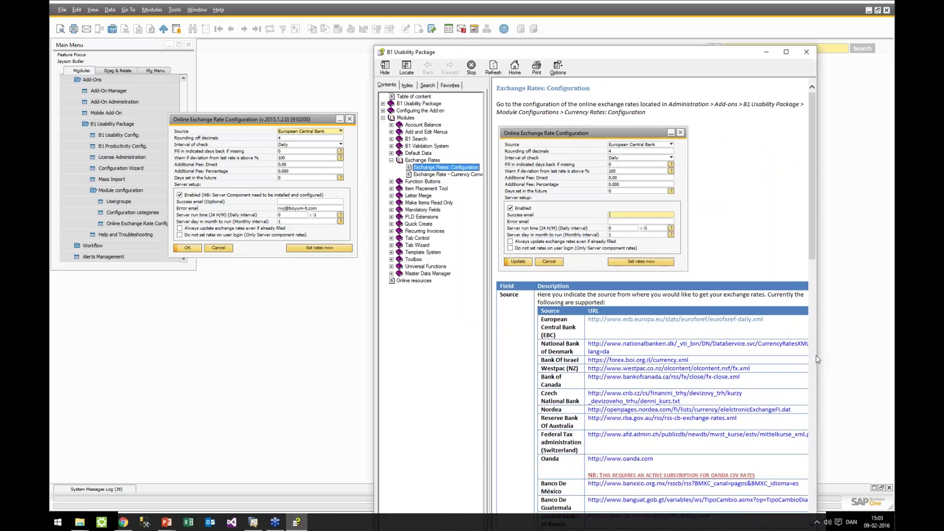
pyautogui.moveTo(816, 359); pyautogui.dragTo(893, 368)
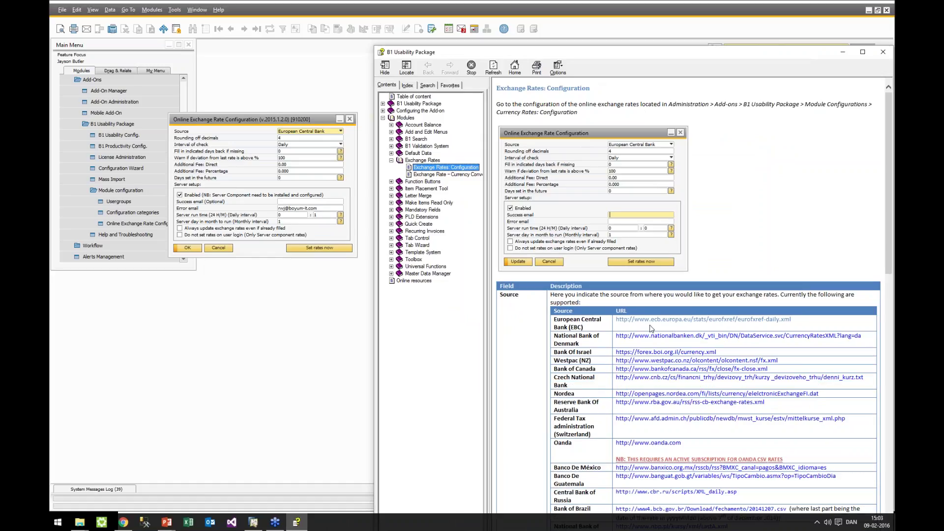
# Step: Copy the European Central Bank source URL from the help topic, open it in a new Chrome window and view its rates
pyautogui.moveTo(787, 320); pyautogui.dragTo(617, 324)
pyautogui.hotkey('ctrl', 'c')
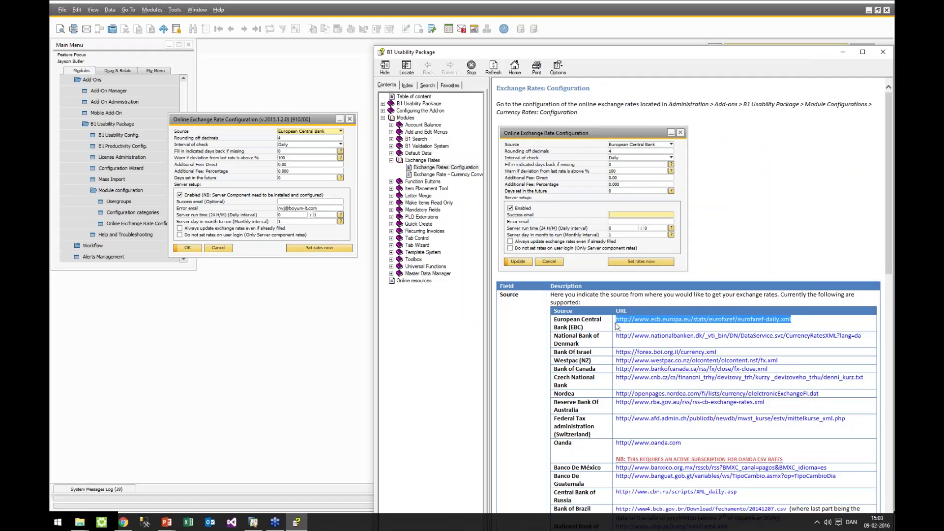
pyautogui.click(121, 522)
pyautogui.rightClick(120, 523)
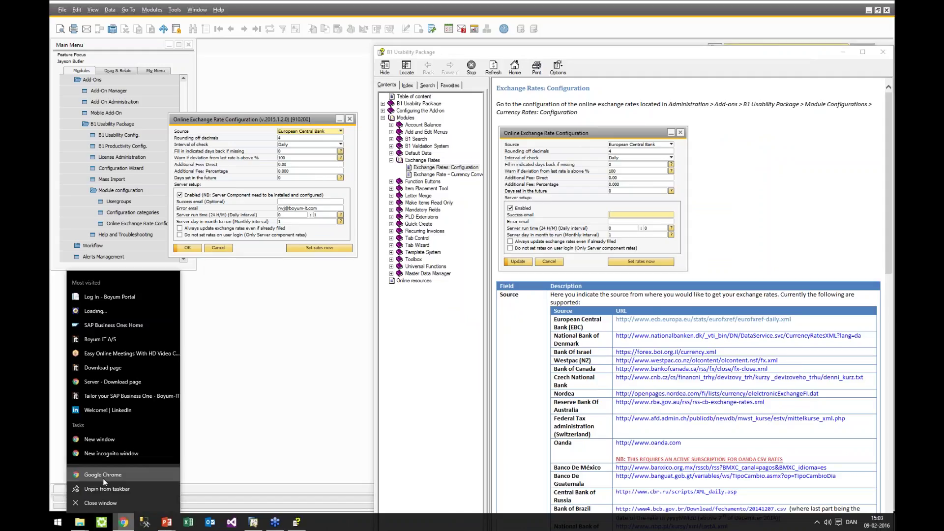
pyautogui.click(102, 478)
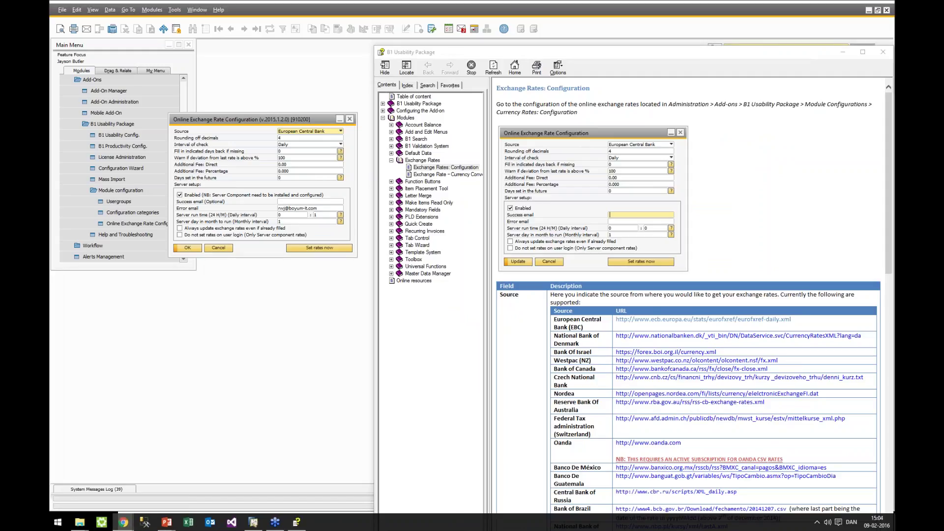
pyautogui.hotkey('ctrl', 'v')
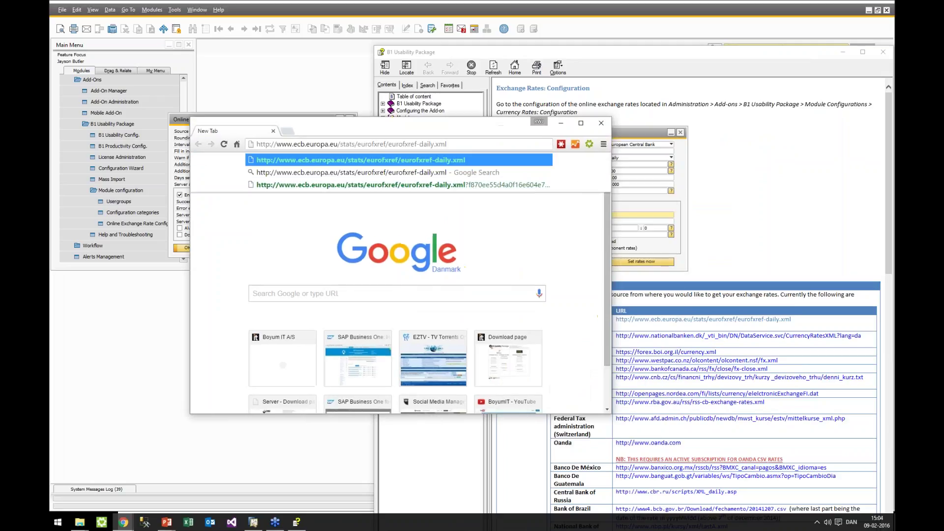
pyautogui.press('Return')
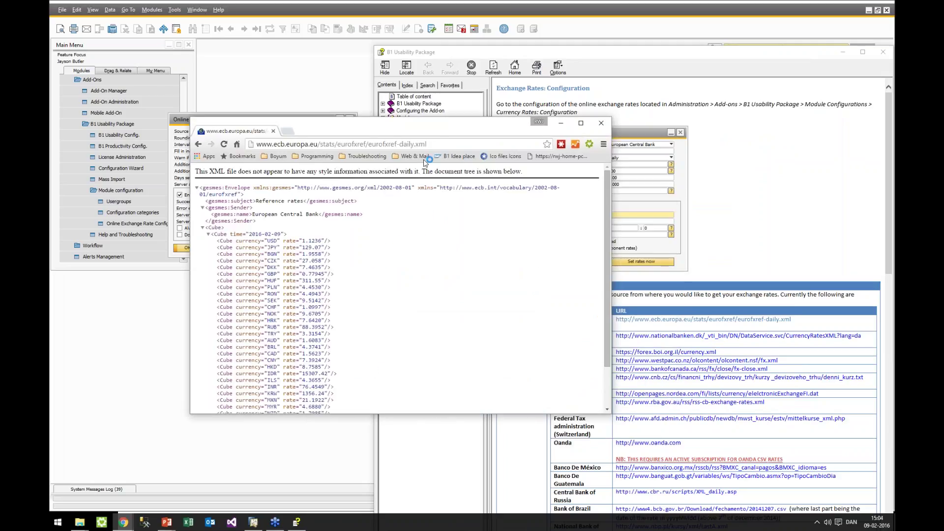
pyautogui.scroll(-2, 375, 316)
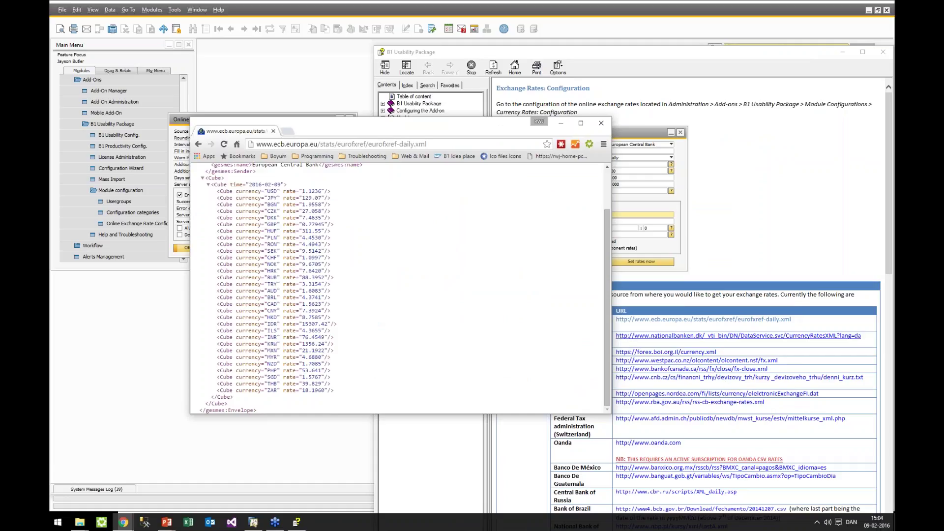
# Step: Open the Nordea source link in the help topic, look through its rate file and return to the source table
pyautogui.click(673, 426)
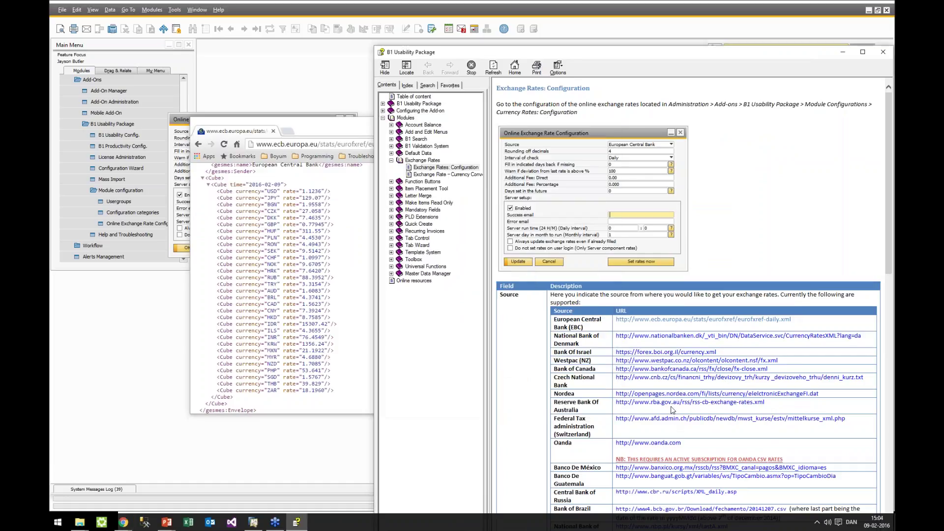
pyautogui.scroll(-6, 641, 334)
pyautogui.scroll(3, 641, 333)
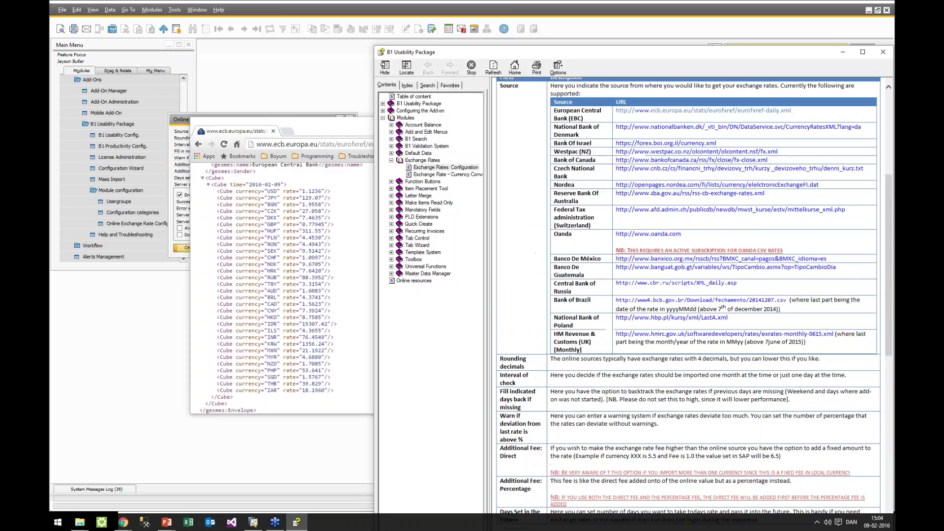
pyautogui.click(658, 185)
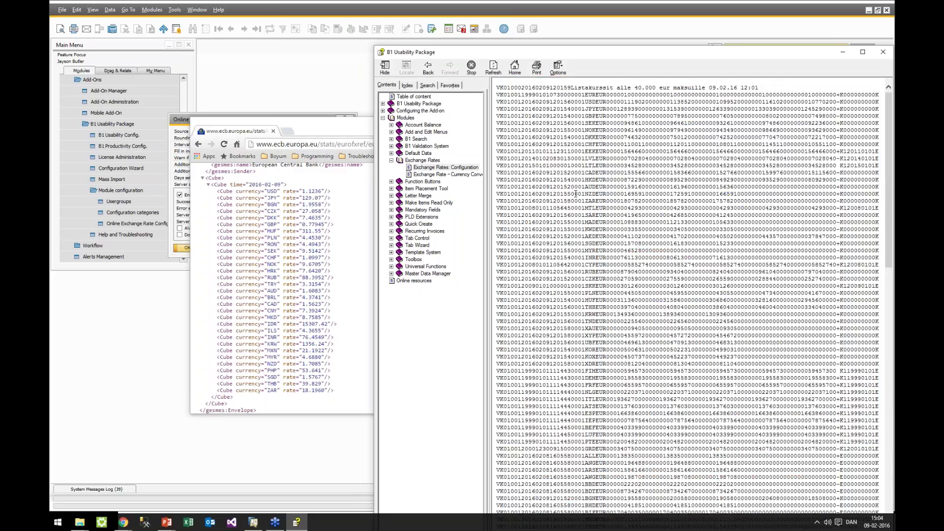
pyautogui.scroll(-10, 630, 277)
pyautogui.scroll(-20, 629, 277)
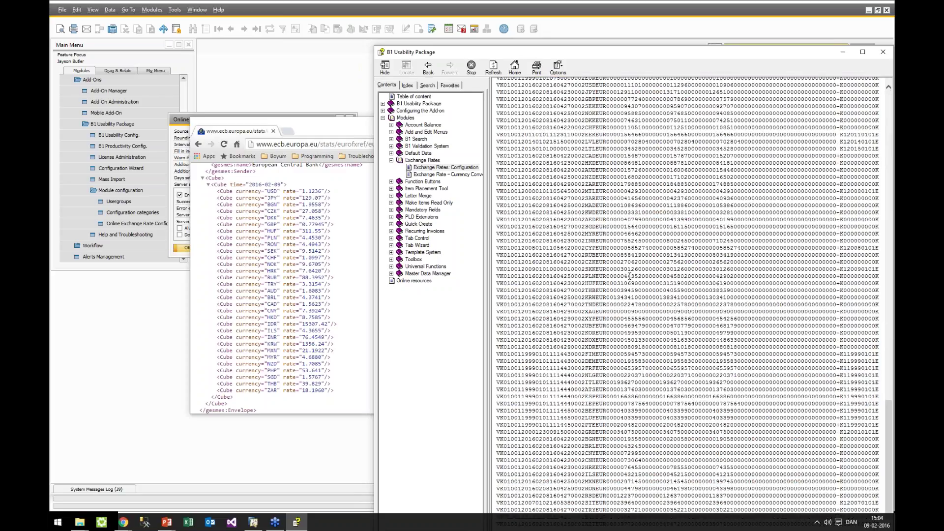
pyautogui.click(426, 66)
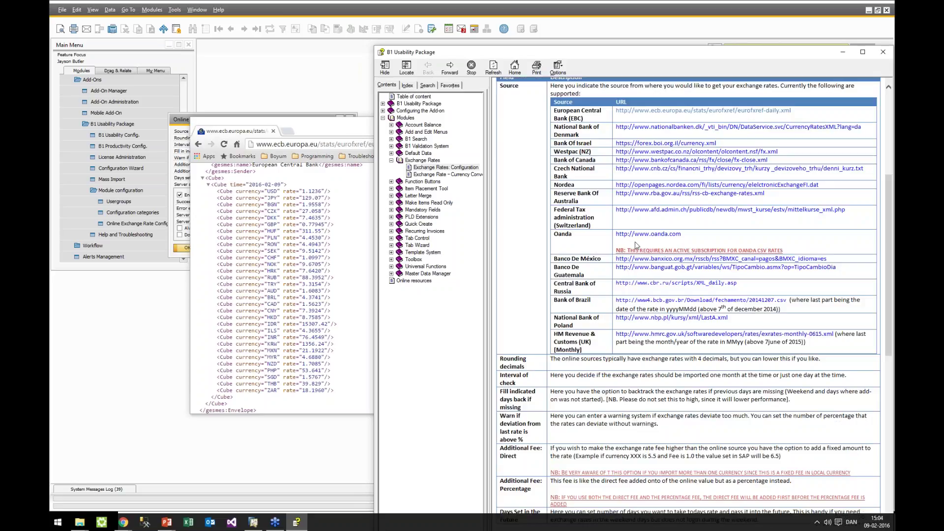
# Step: Open the Banco De México source link, examine its base and target currency entries, and return to the help topic
pyautogui.click(621, 259)
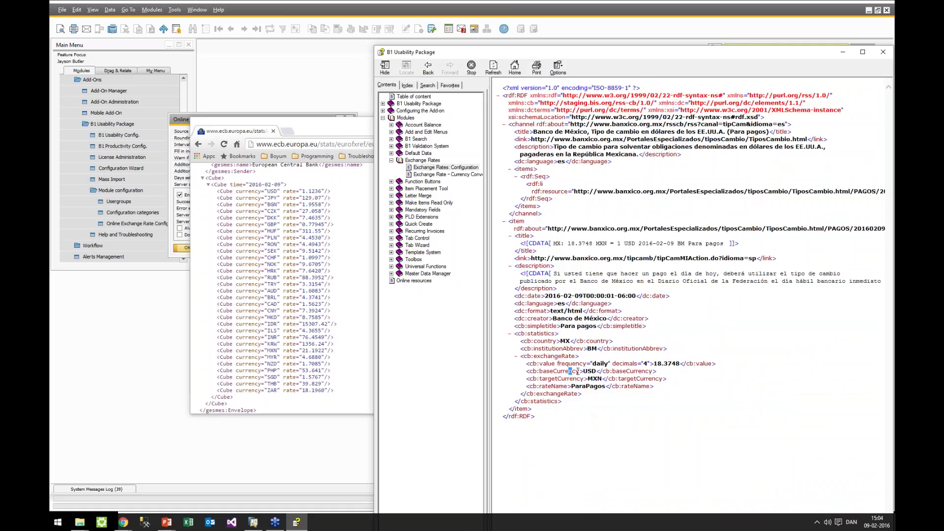
pyautogui.moveTo(568, 372); pyautogui.dragTo(613, 379)
pyautogui.click(627, 393)
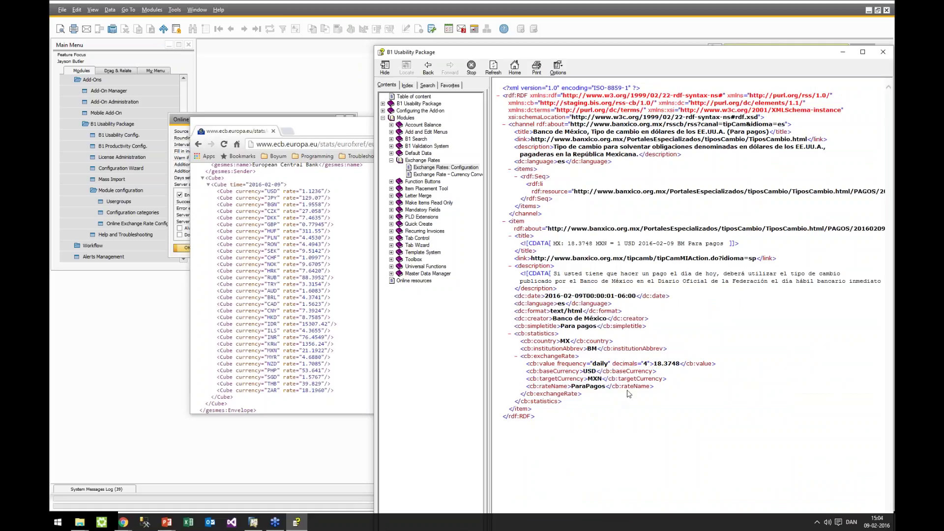
pyautogui.click(428, 66)
pyautogui.scroll(5, 601, 282)
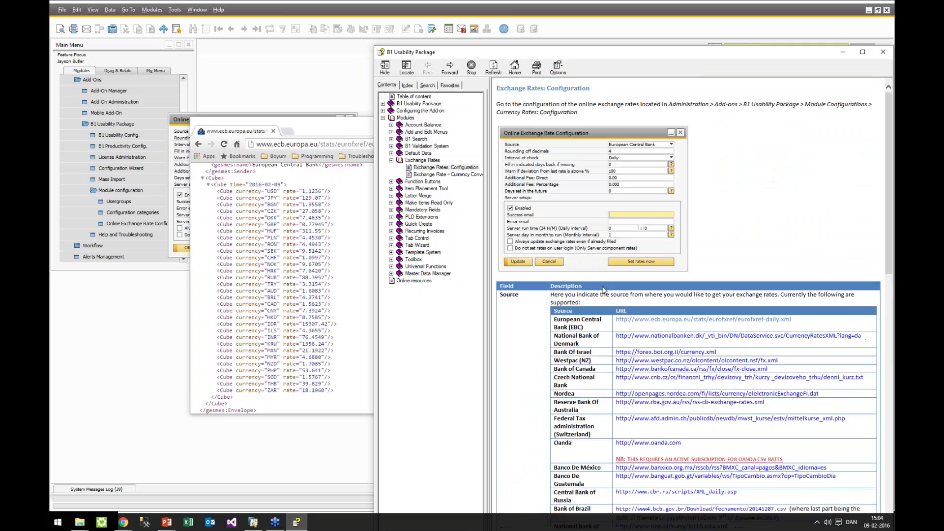
# Step: Try to open the Oanda website from the source table, refusing to continue its scripts, and return to the help topic
pyautogui.scroll(-5, 572, 342)
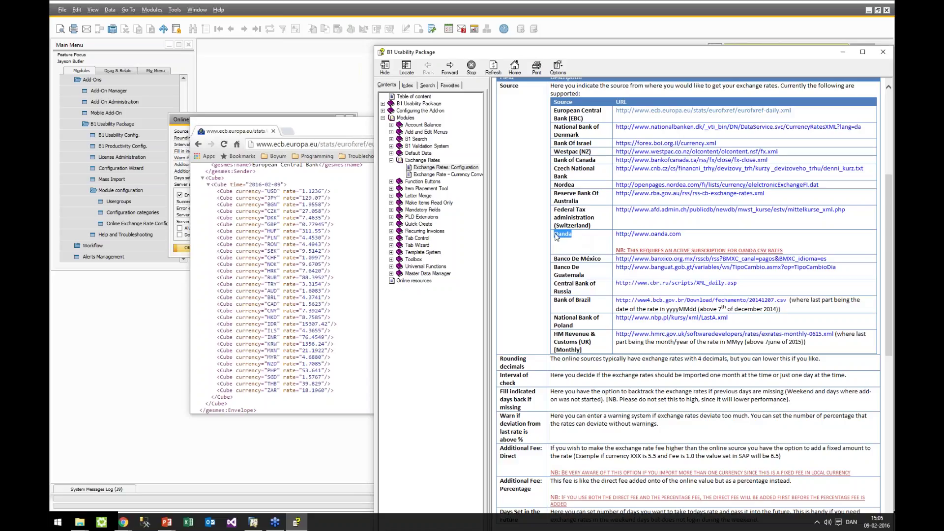
pyautogui.click(666, 235)
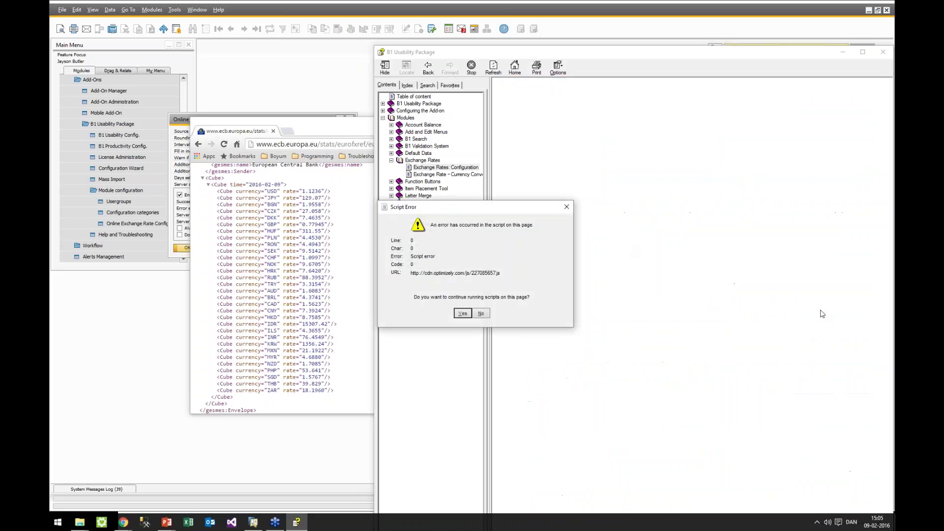
pyautogui.click(487, 315)
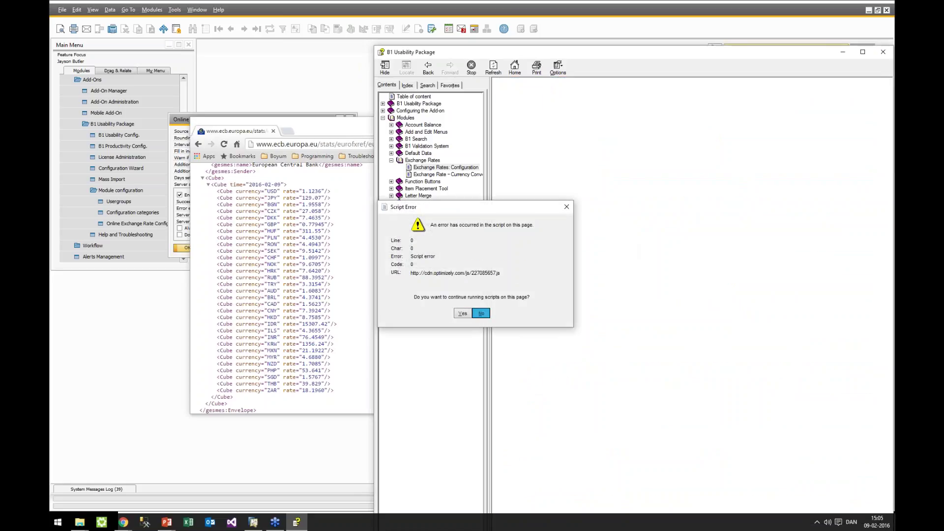
pyautogui.click(481, 314)
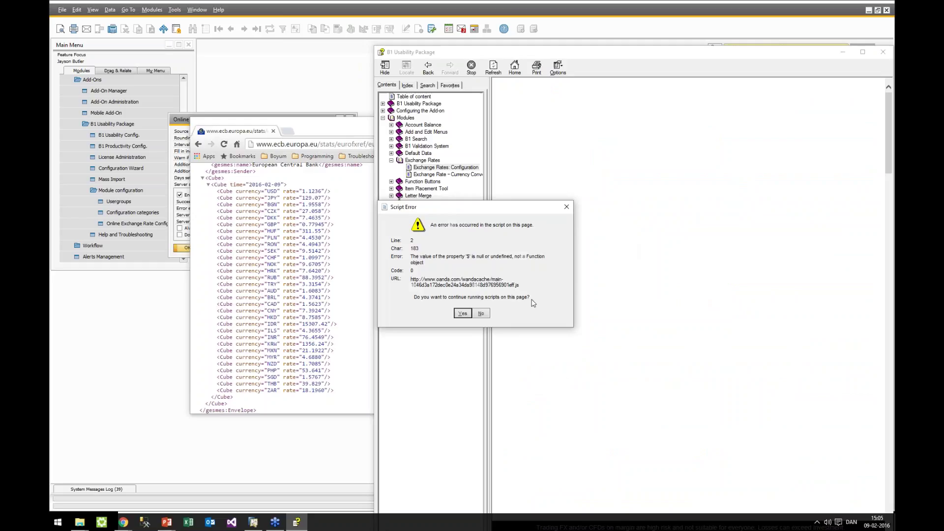
pyautogui.click(482, 315)
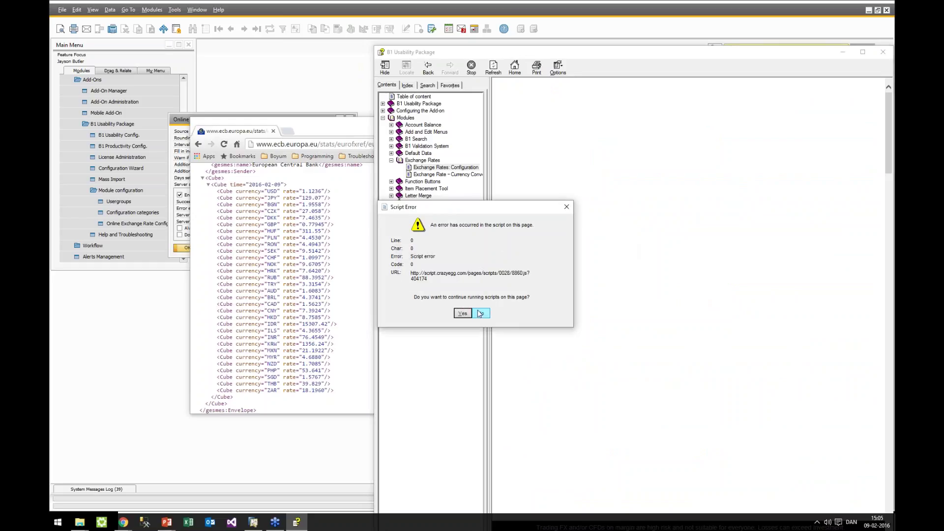
pyautogui.click(481, 313)
pyautogui.click(427, 67)
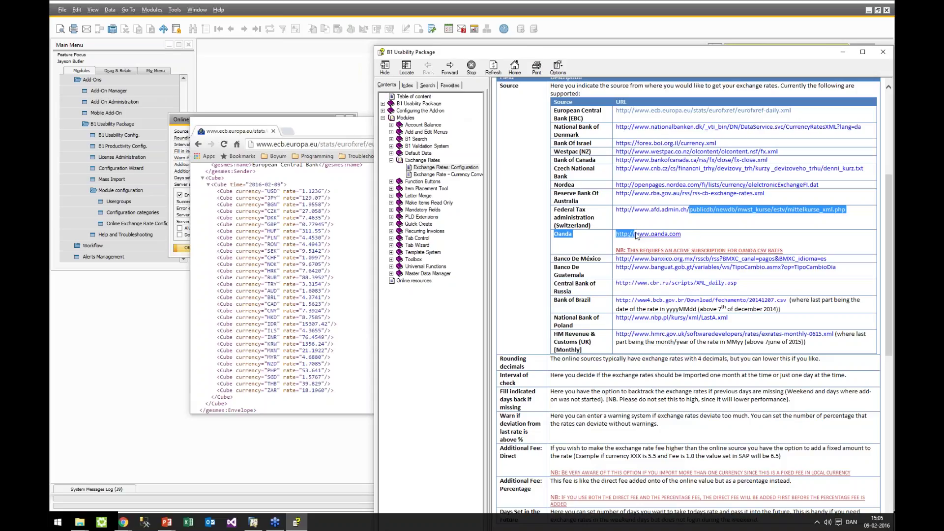
pyautogui.moveTo(693, 240); pyautogui.dragTo(619, 236)
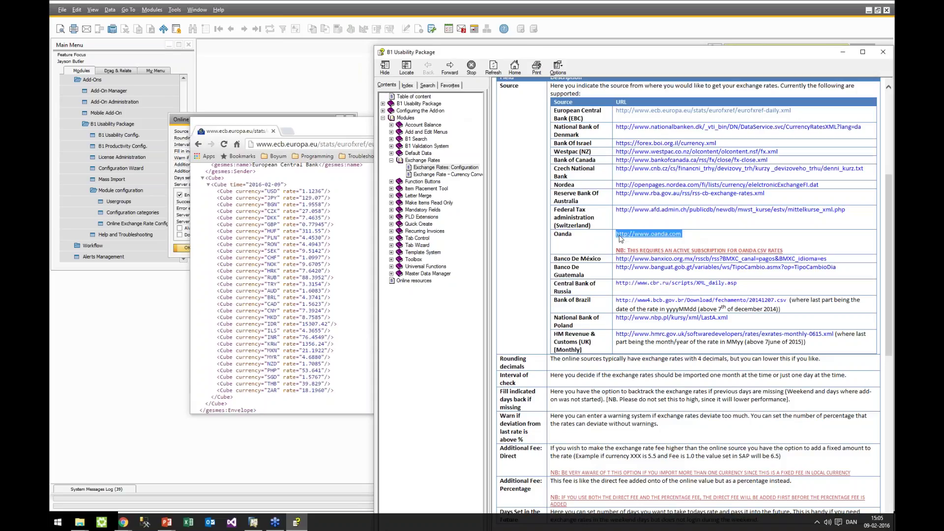
pyautogui.click(123, 522)
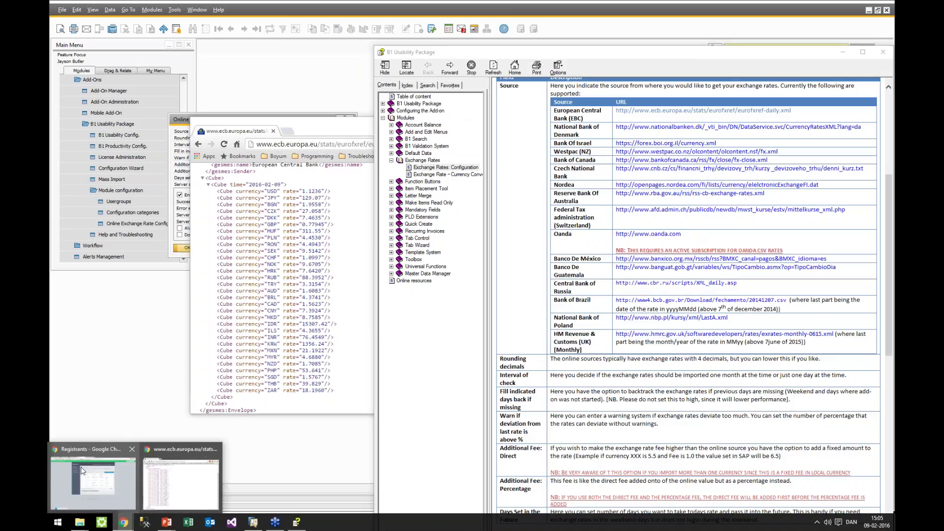
pyautogui.click(178, 481)
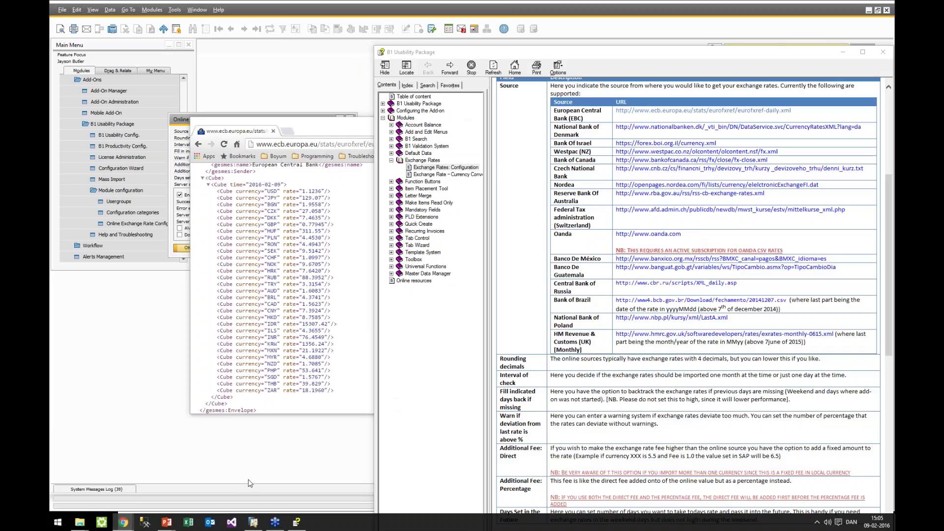
pyautogui.click(124, 522)
pyautogui.click(167, 479)
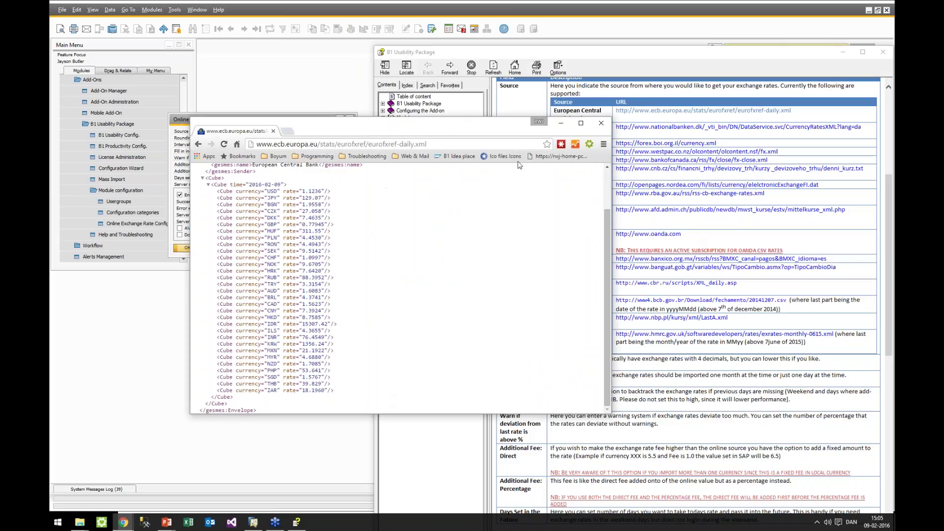
pyautogui.click(301, 143)
pyautogui.write('www.oanda.com')
pyautogui.press('Return')
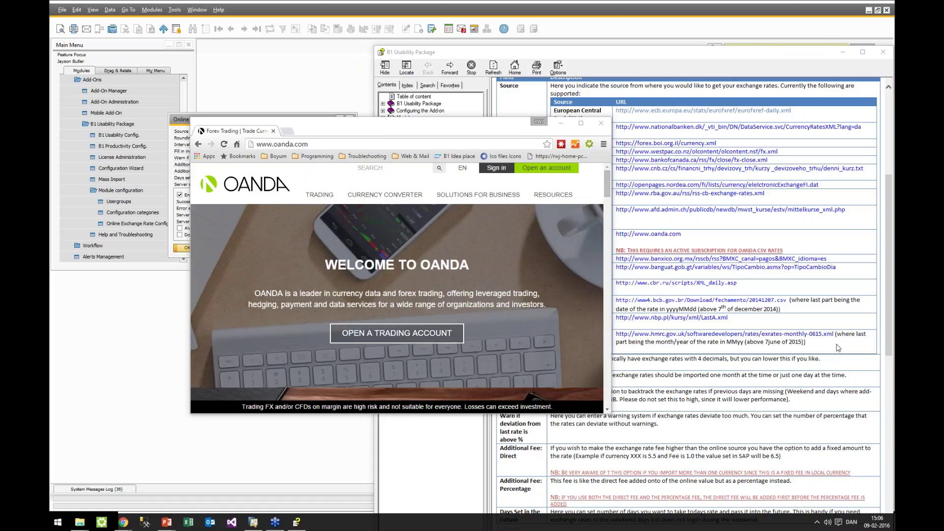
pyautogui.click(383, 240)
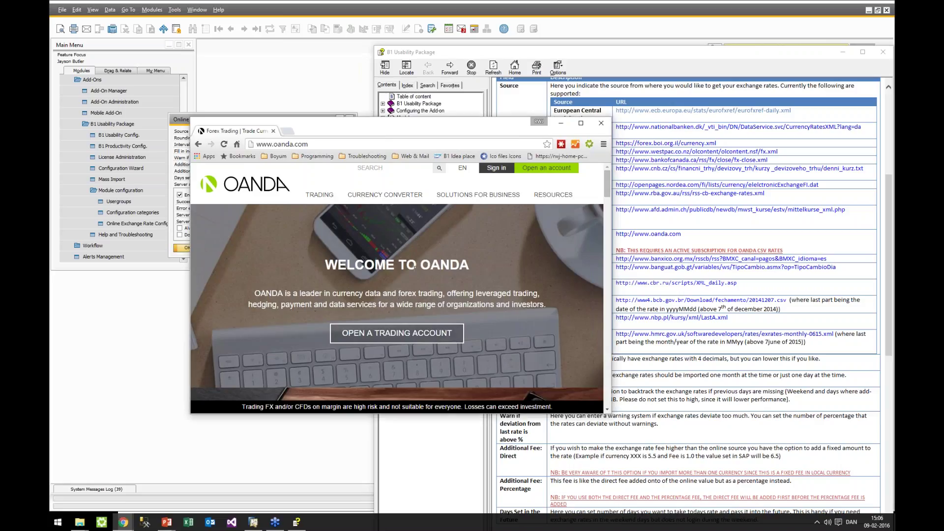
pyautogui.moveTo(404, 124); pyautogui.dragTo(324, 100)
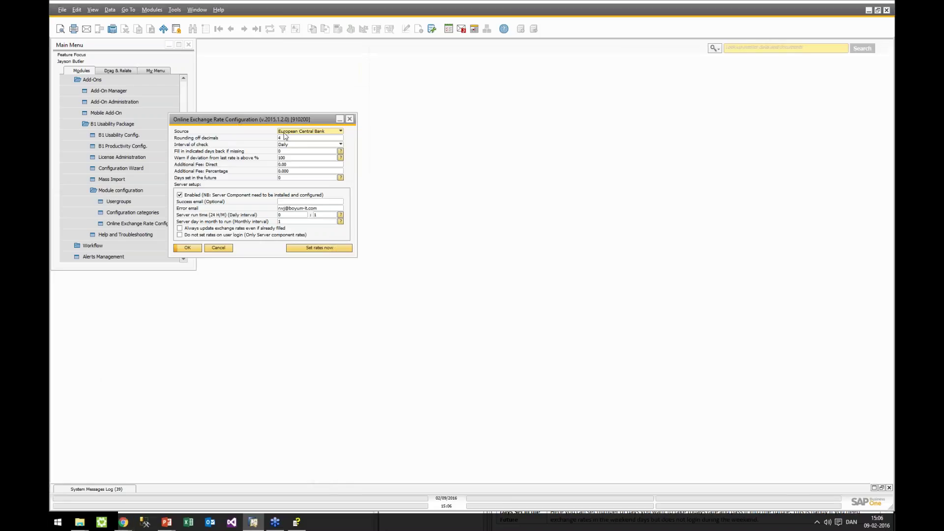
# Step: Choose Oanda (Ask) [Requires subscription] as the source, cancel its credentials form and reselect European Central Bank
pyautogui.click(294, 131)
pyautogui.click(305, 259)
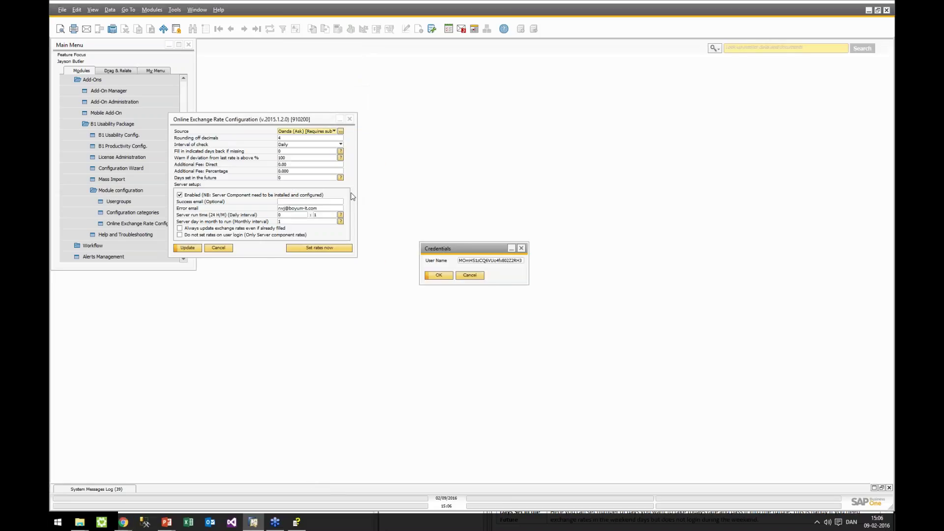
pyautogui.click(471, 276)
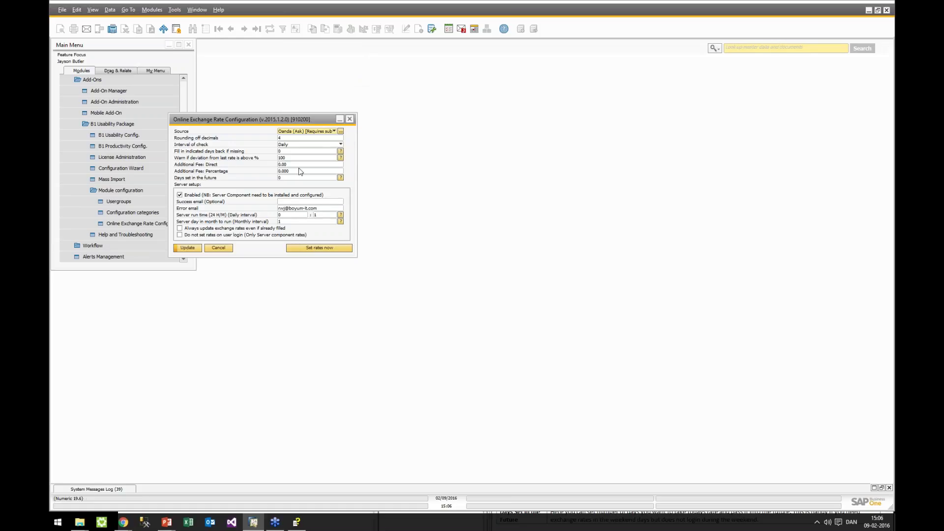
pyautogui.click(302, 131)
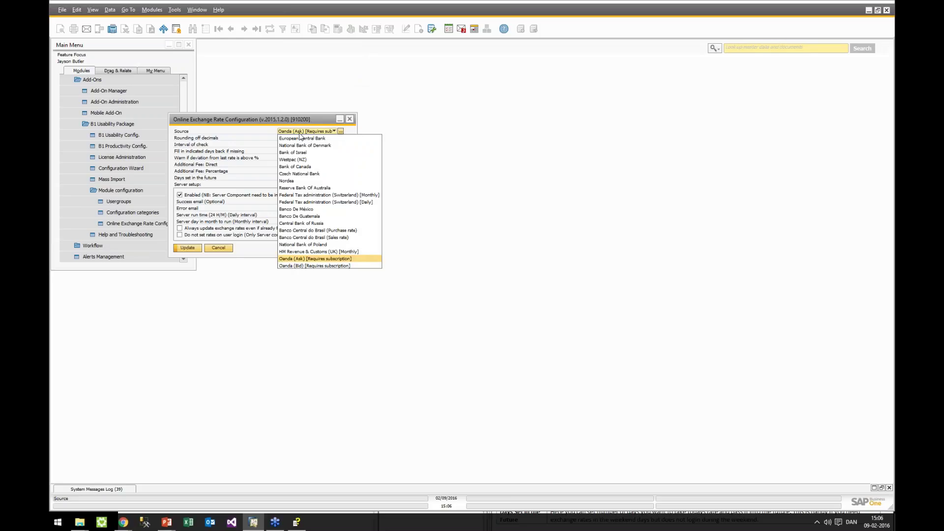
pyautogui.click(298, 144)
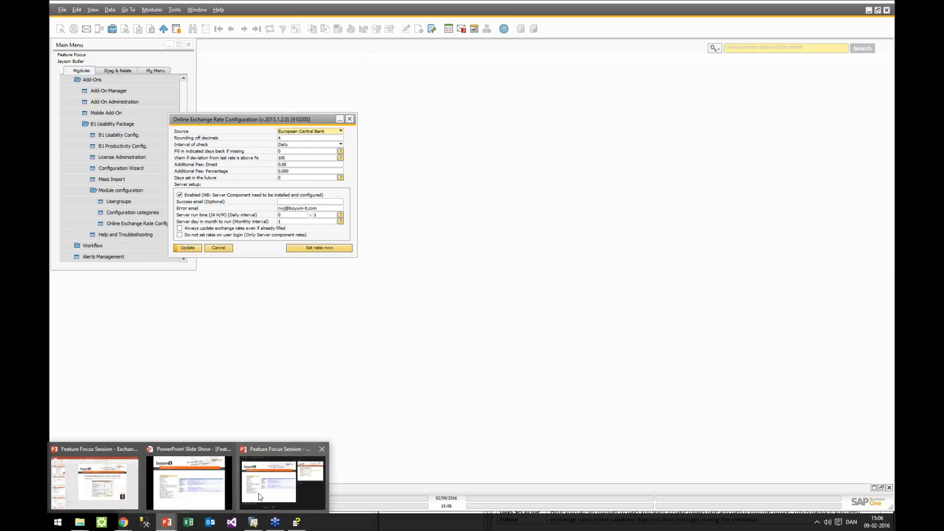
# Step: Switch to the PowerPoint slide show, view the settings and common misconceptions slide, and return to SAP Business One
pyautogui.click(202, 481)
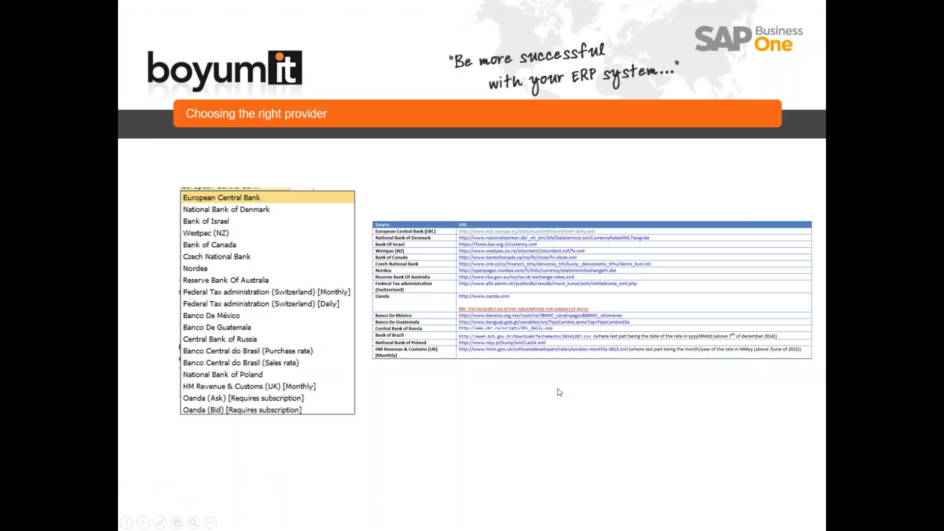
pyautogui.click(504, 415)
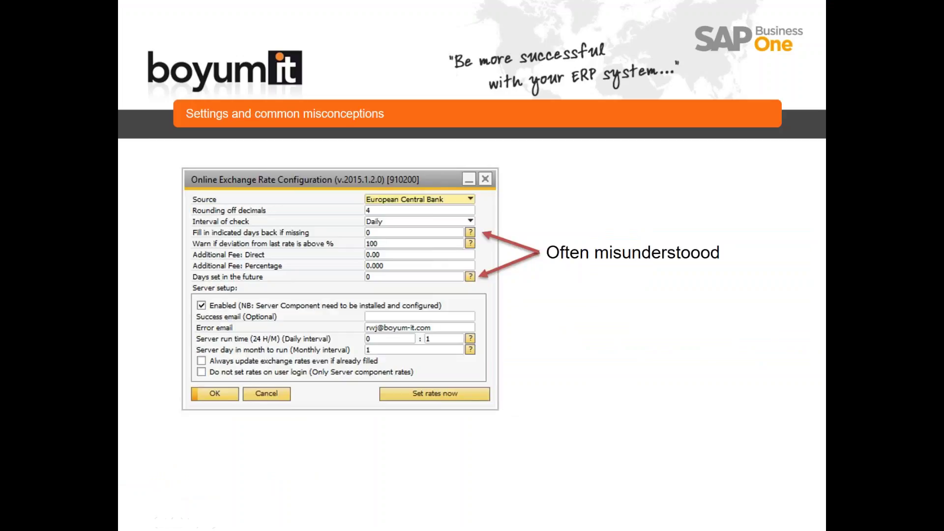
pyautogui.hotkey('alt', 'Tab')
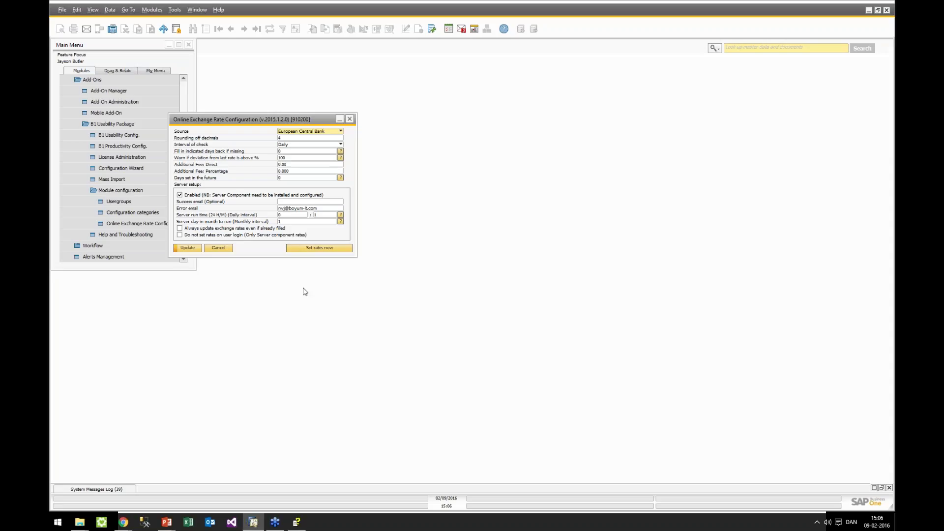
# Step: Save the online exchange rate configuration, fetch the rates immediately and close the resulting Exchange Rates and Indexes table
pyautogui.moveTo(234, 126); pyautogui.dragTo(409, 167)
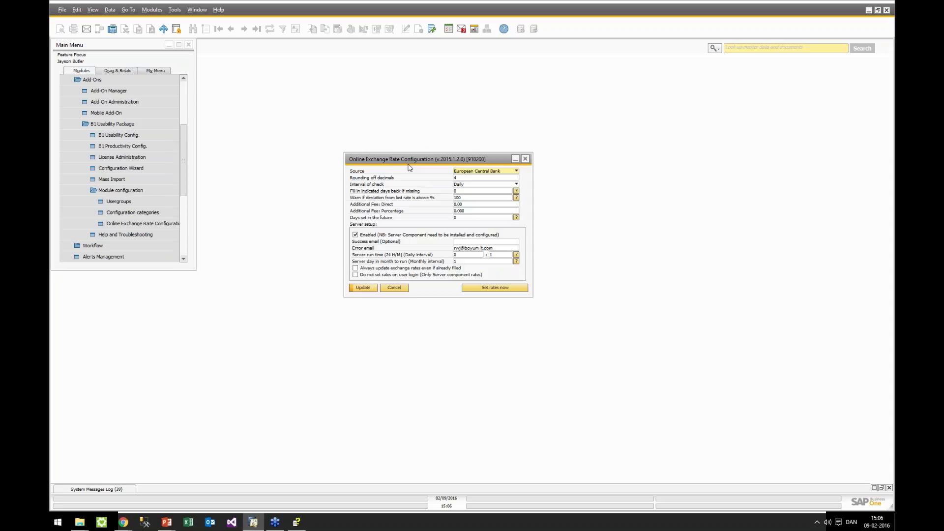
pyautogui.click(363, 287)
pyautogui.click(495, 289)
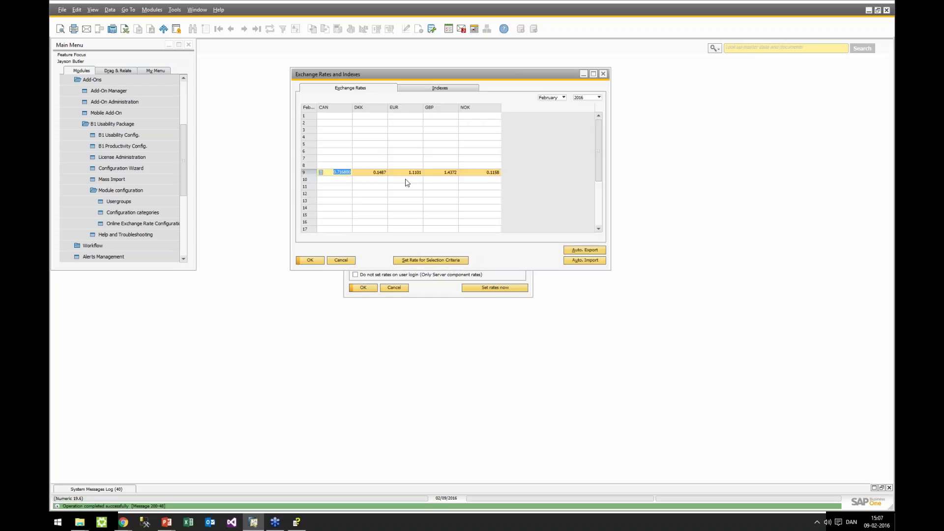
pyautogui.click(342, 260)
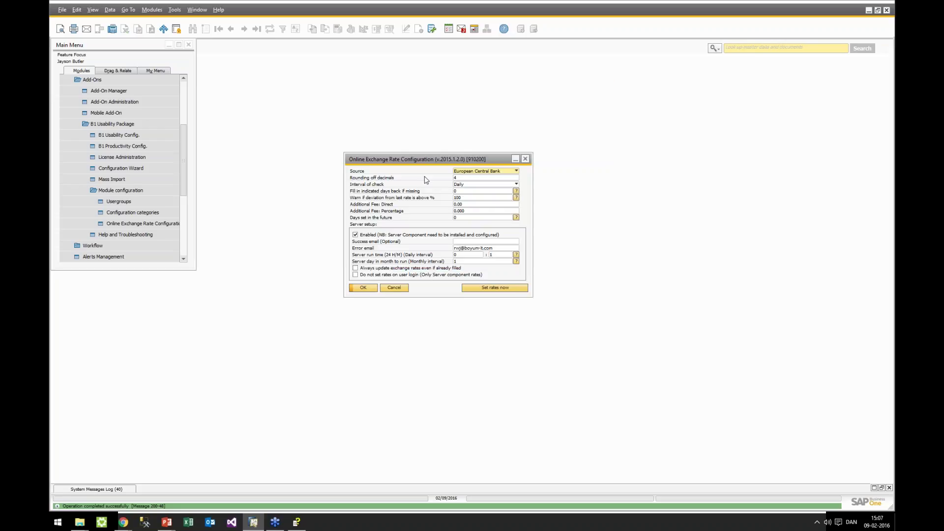
# Step: Open Exchange Rates and Indexes, clear all currency rates for 9 February 2016 and save the table
pyautogui.moveTo(416, 162); pyautogui.dragTo(290, 92)
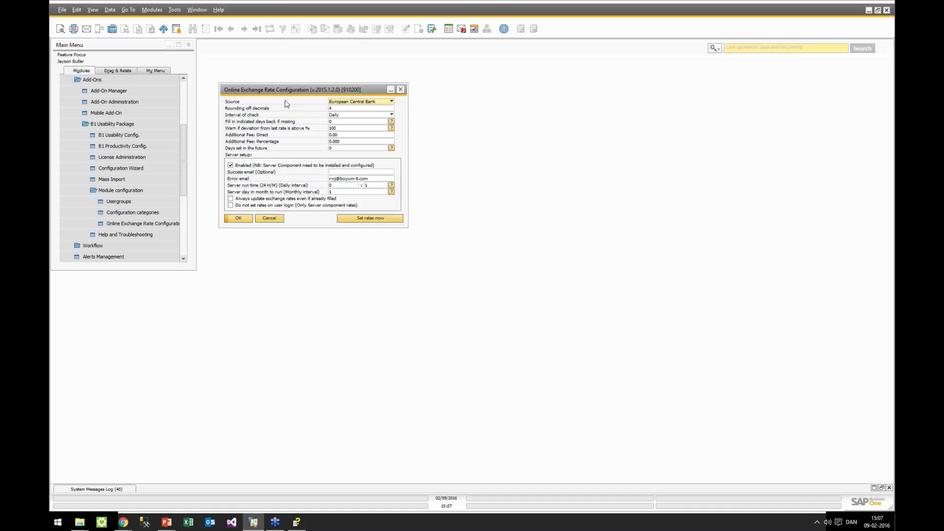
pyautogui.moveTo(285, 94); pyautogui.dragTo(285, 64)
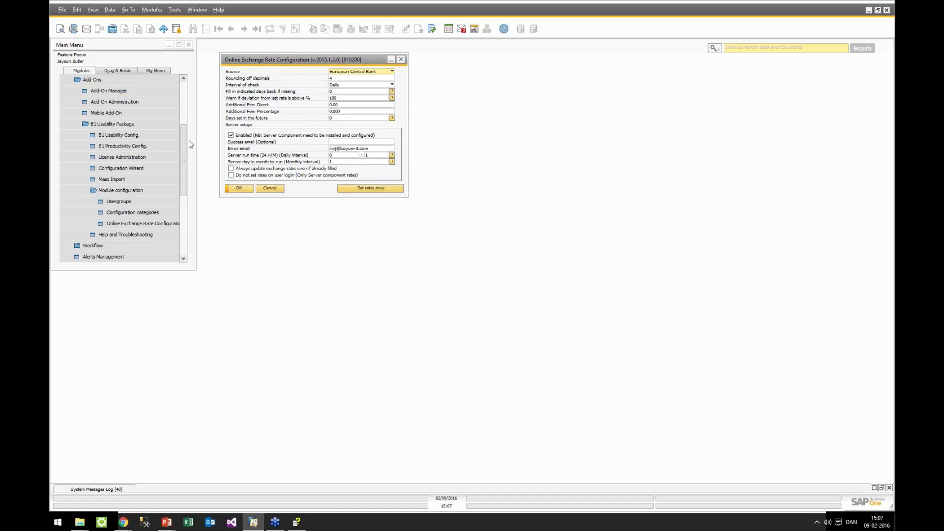
pyautogui.moveTo(186, 140); pyautogui.dragTo(188, 73)
pyautogui.click(111, 103)
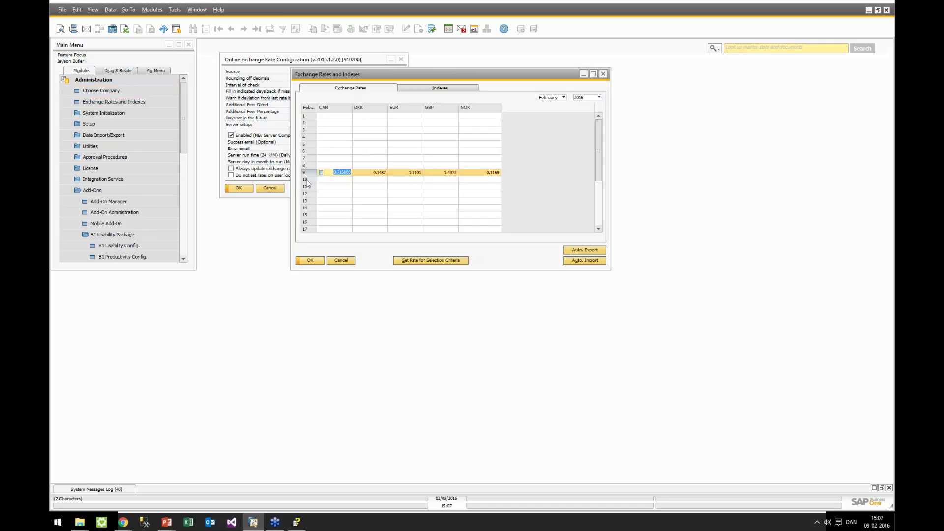
pyautogui.press('Delete')
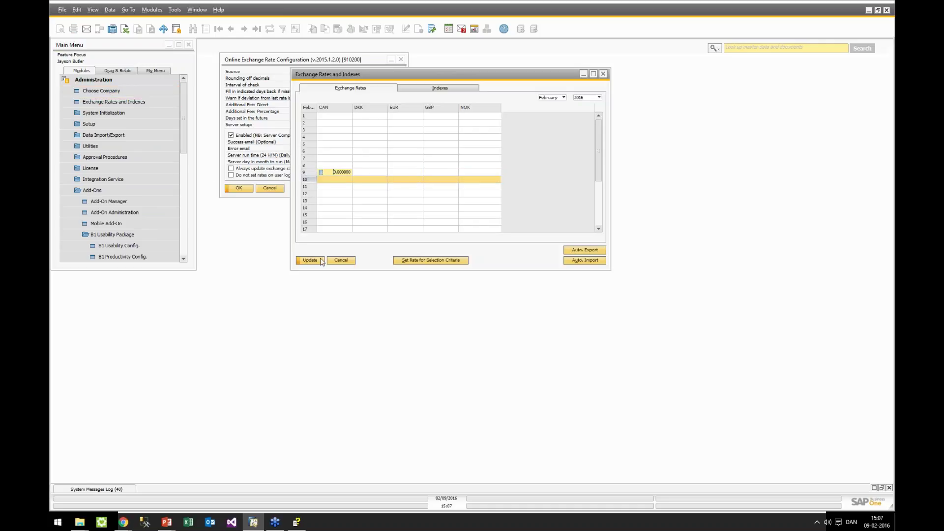
pyautogui.doubleClick(314, 260)
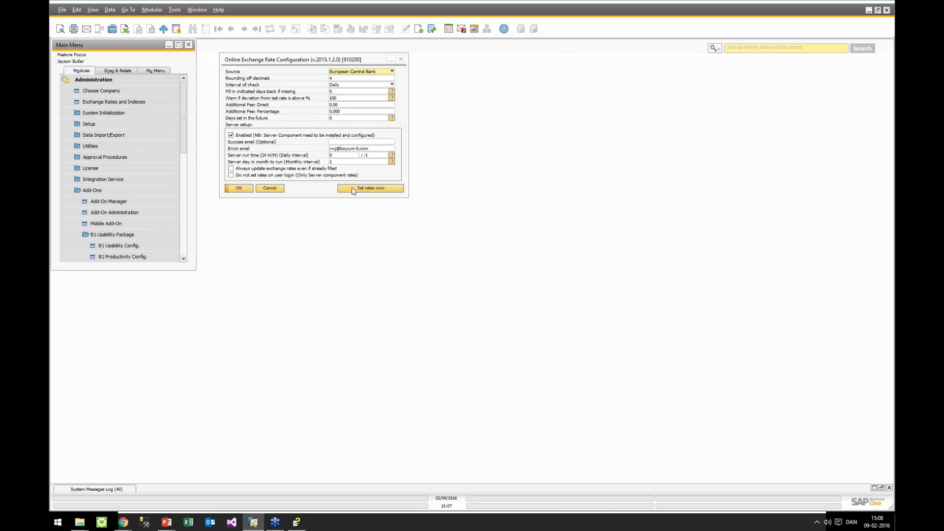
# Step: Fetch the European Central Bank rates again and arrange the rate table beside the configuration window
pyautogui.click(353, 191)
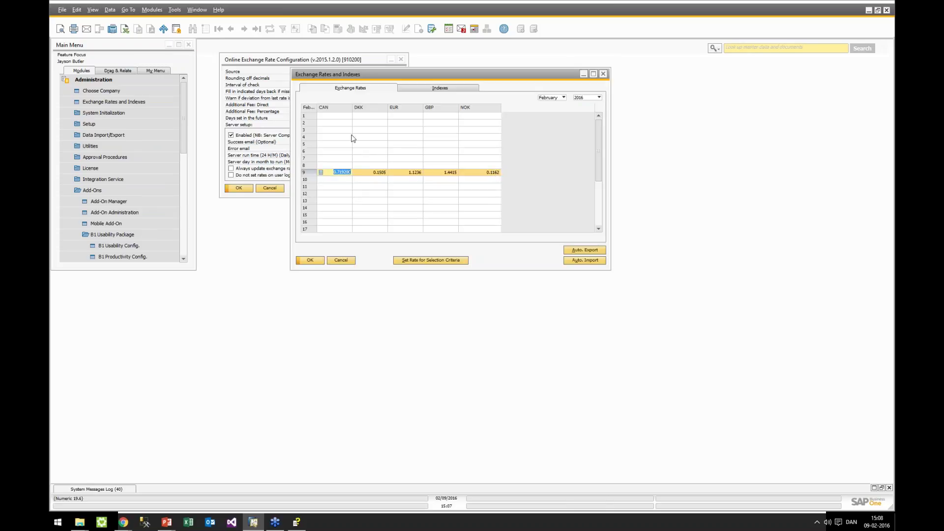
pyautogui.moveTo(361, 76); pyautogui.dragTo(579, 99)
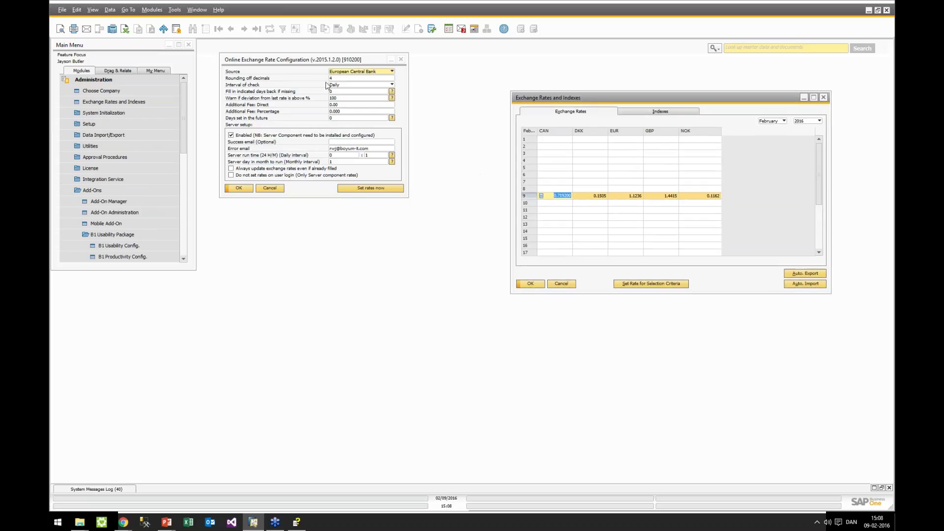
pyautogui.moveTo(312, 60); pyautogui.dragTo(388, 94)
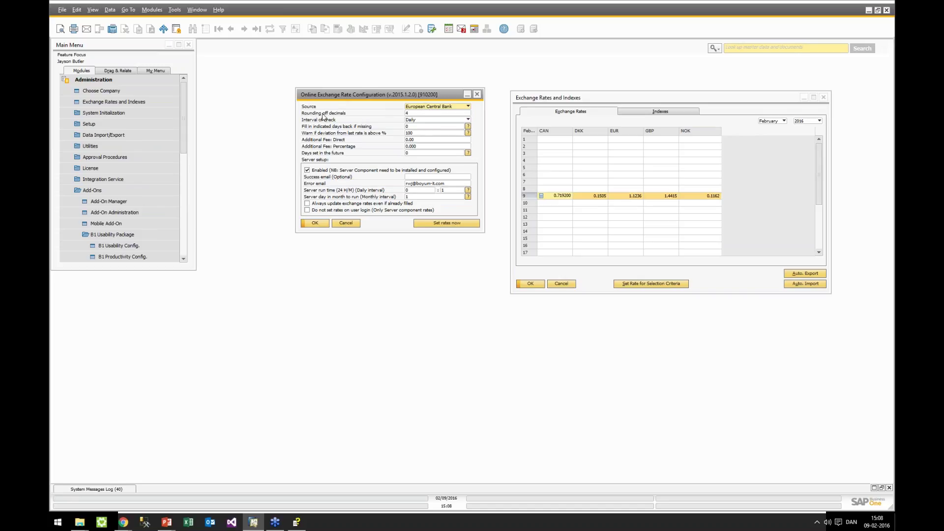
# Step: Try 3 rounding decimals, restore the setting to 4 and save the configuration
pyautogui.click(408, 113)
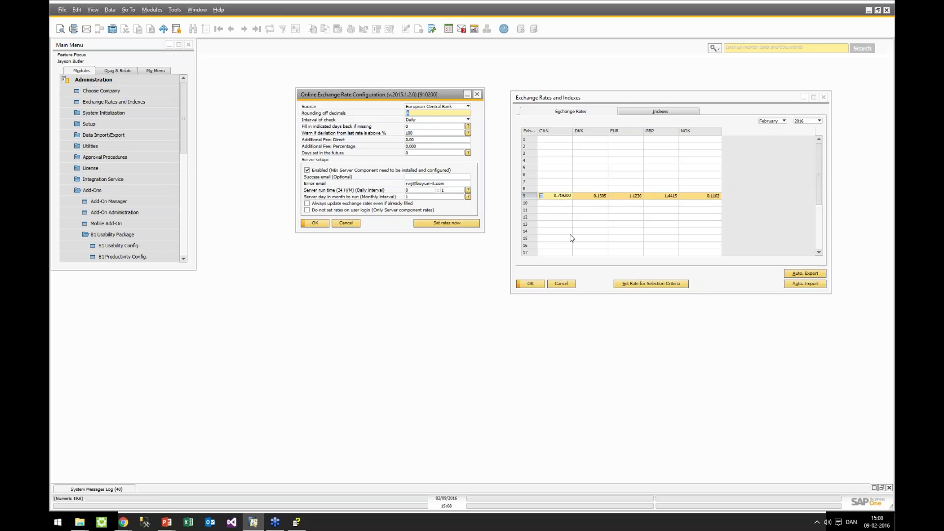
pyautogui.write('3')
pyautogui.press('BackSpace')
pyautogui.write('4')
pyautogui.click(326, 221)
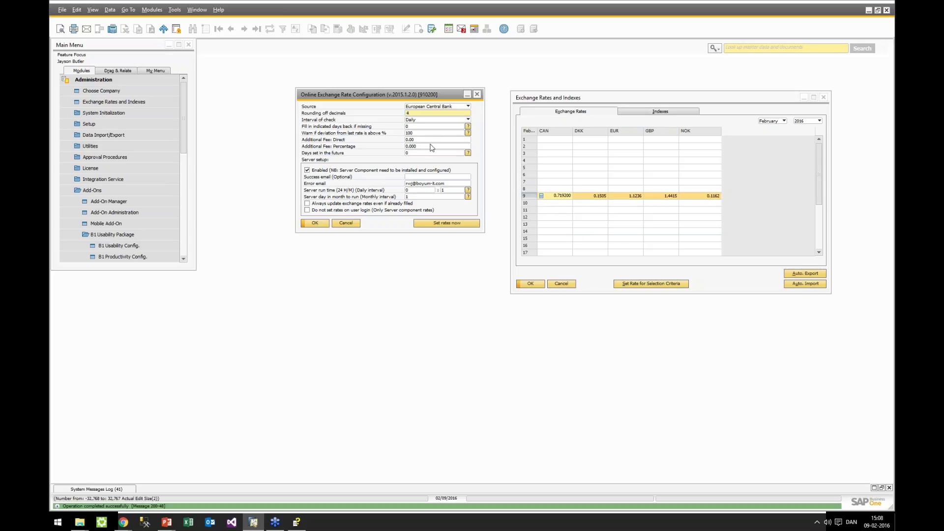
# Step: Examine the Daily and Monthly options for the check interval and the source list's providers marked Monthly
pyautogui.click(431, 120)
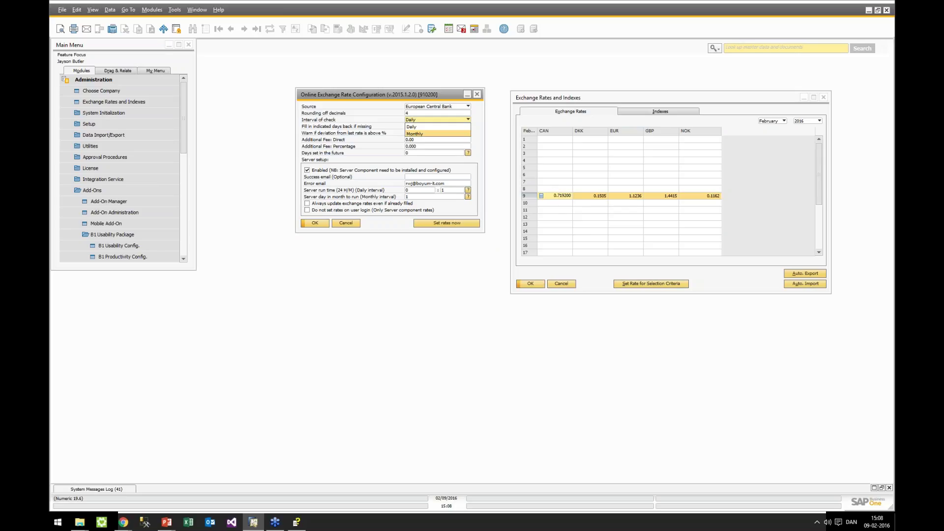
pyautogui.click(427, 121)
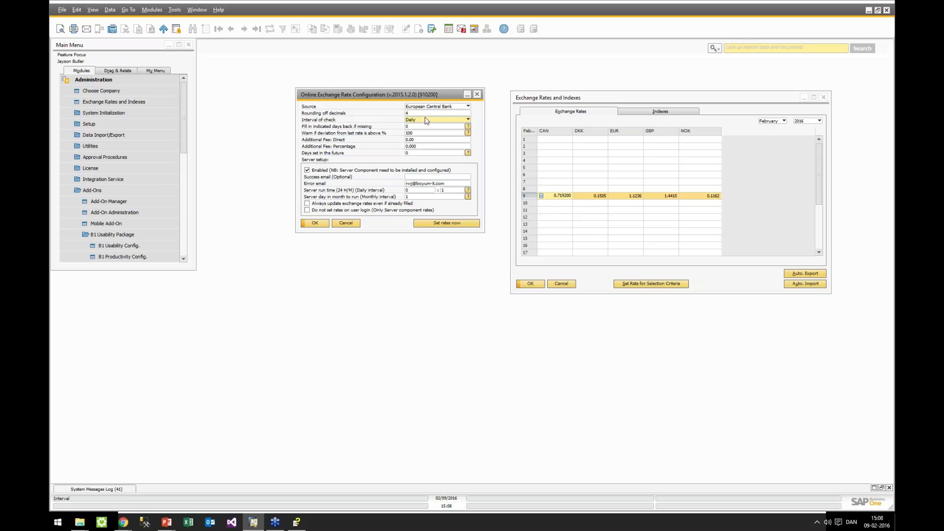
pyautogui.click(426, 120)
pyautogui.click(378, 118)
pyautogui.click(427, 106)
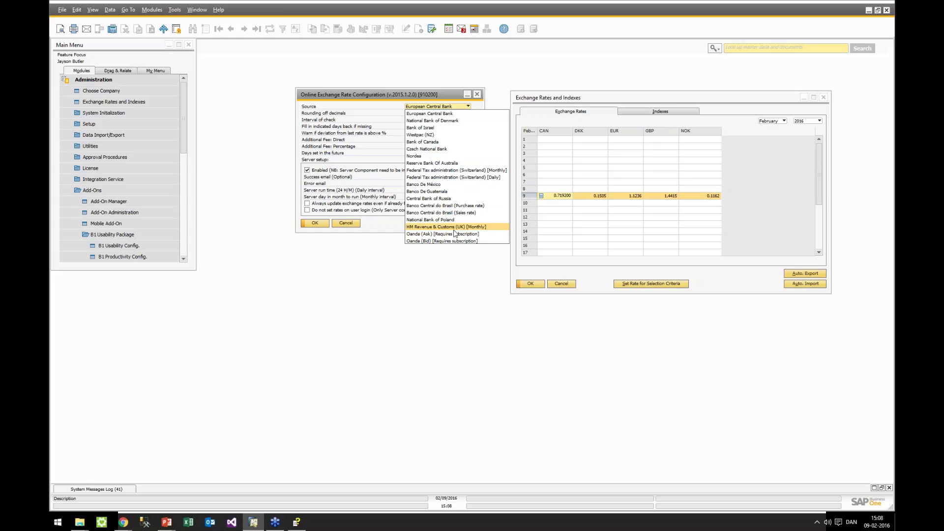
pyautogui.click(375, 130)
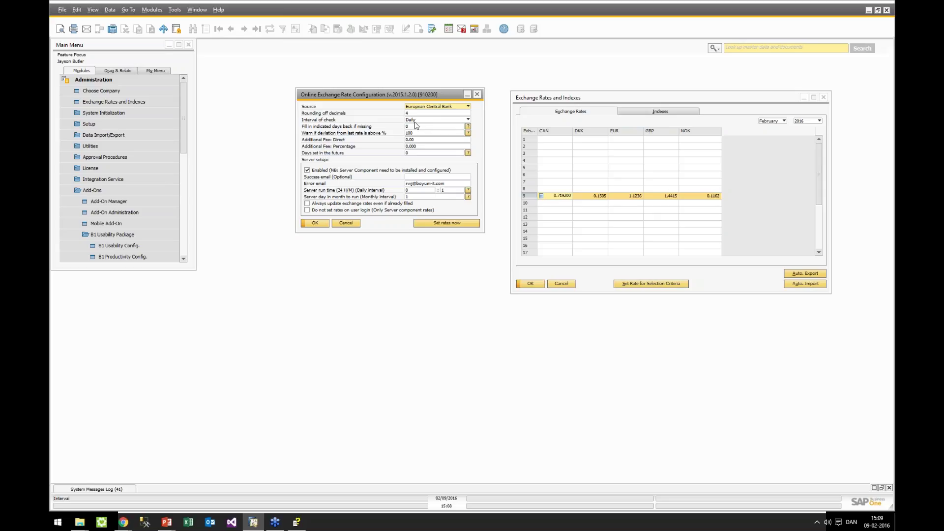
# Step: Set the number of days to fill back if missing to 2, save, and check the CAN cells for 8 and 7 February
pyautogui.moveTo(352, 96); pyautogui.dragTo(316, 85)
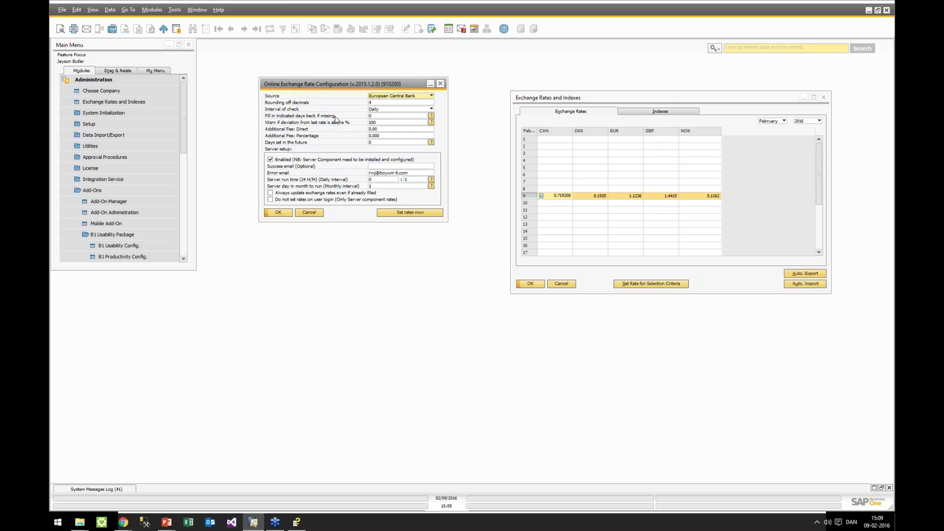
pyautogui.click(373, 115)
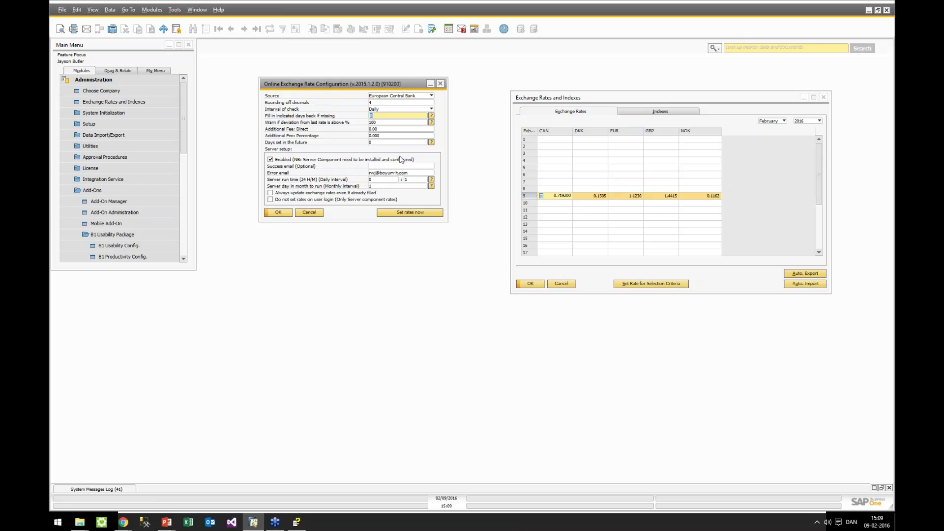
pyautogui.write('2')
pyautogui.click(277, 212)
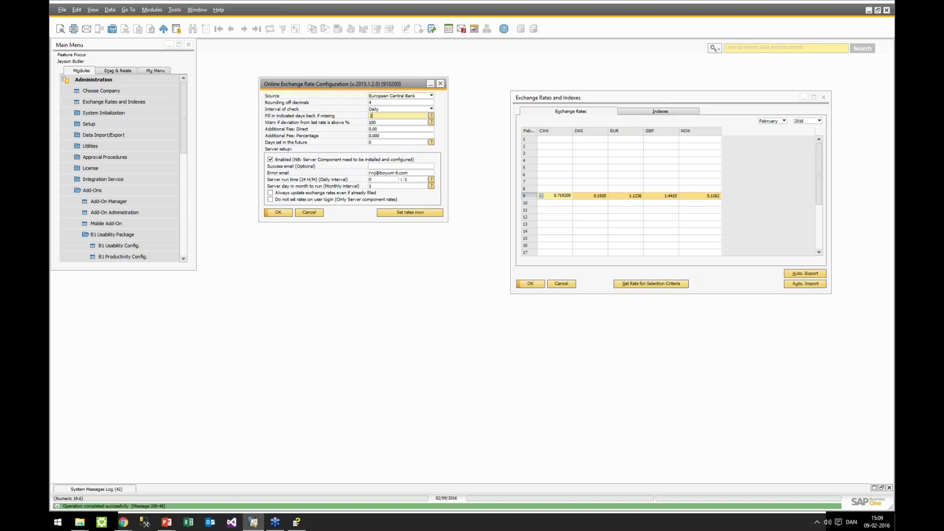
pyautogui.click(553, 188)
pyautogui.click(554, 182)
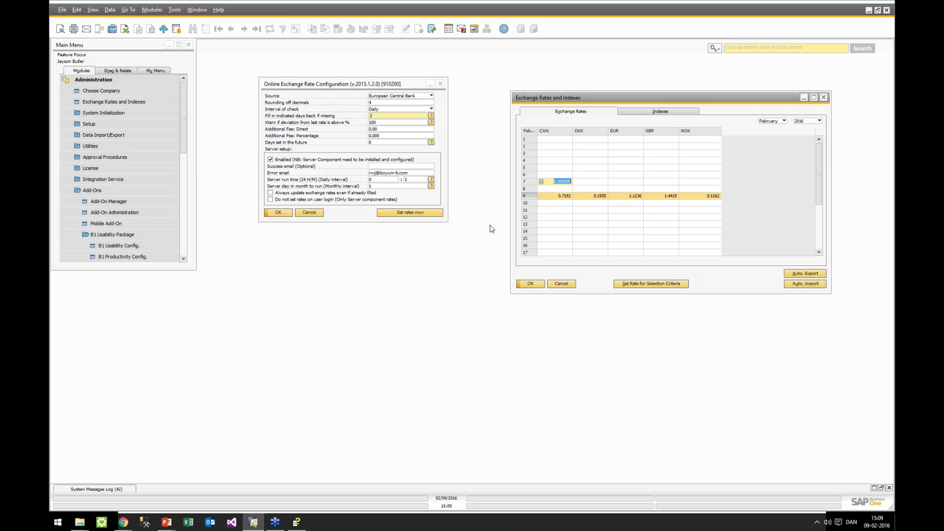
# Step: Fetch the rates again with the two-day backfill, check the CAN cells for 7 and 8 February, and keep European Central Bank as source
pyautogui.click(559, 284)
pyautogui.click(397, 213)
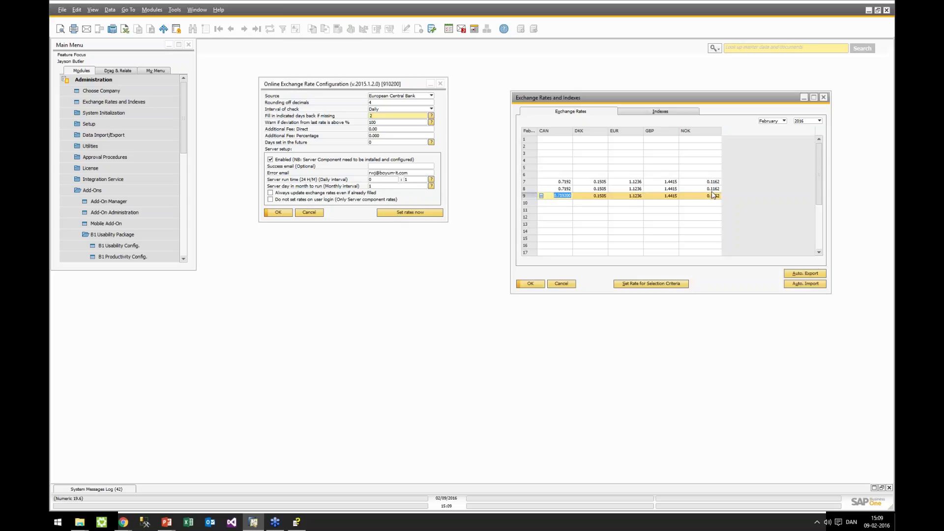
pyautogui.click(566, 188)
pyautogui.click(565, 182)
pyautogui.click(384, 96)
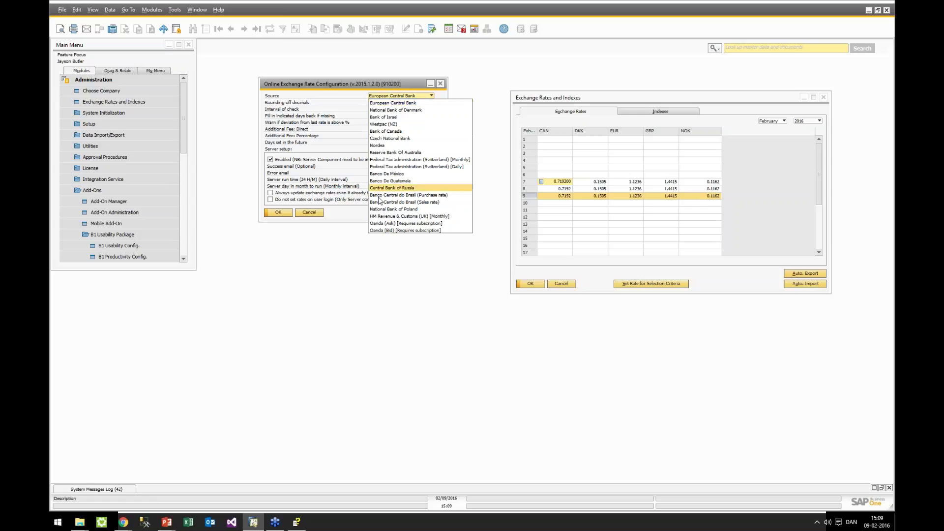
pyautogui.click(393, 104)
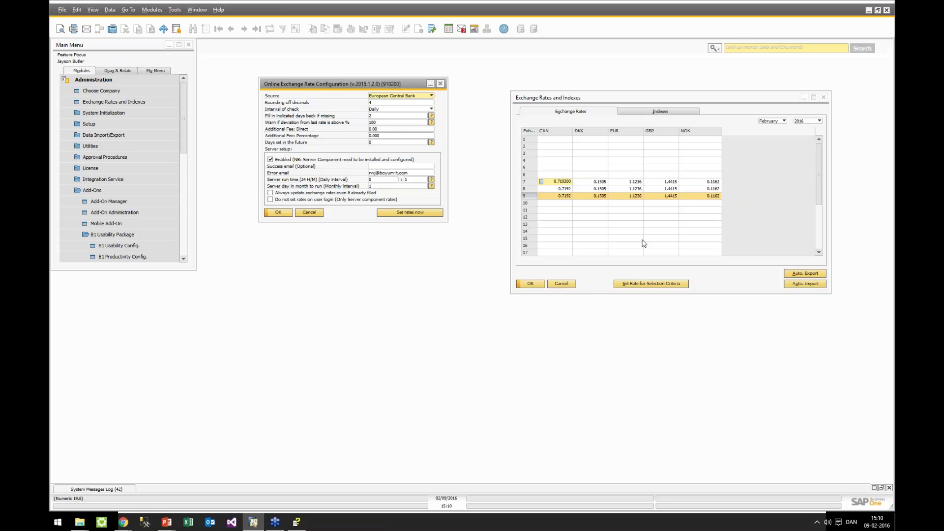
# Step: Clear all currency rates for 9, 8 and 7 February and save the rate table
pyautogui.click(530, 204)
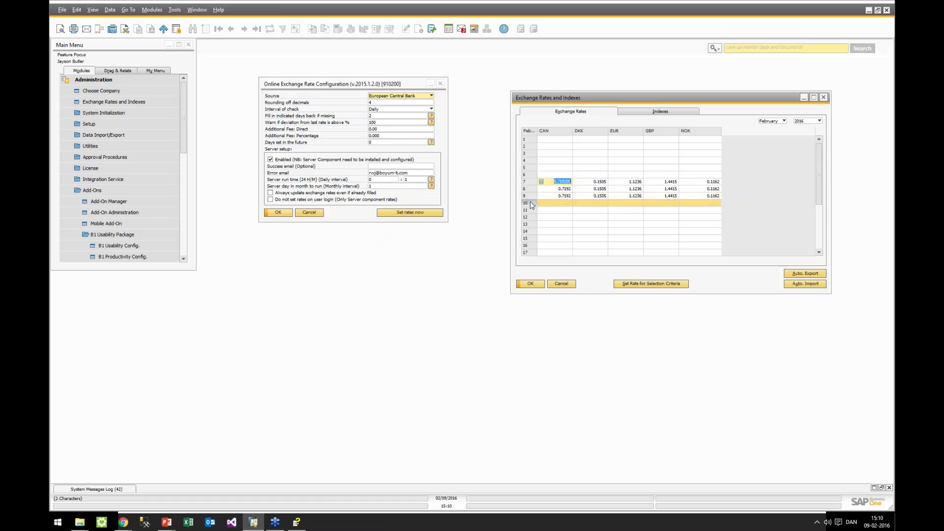
pyautogui.click(531, 195)
pyautogui.hotkey('ctrl', 'k')
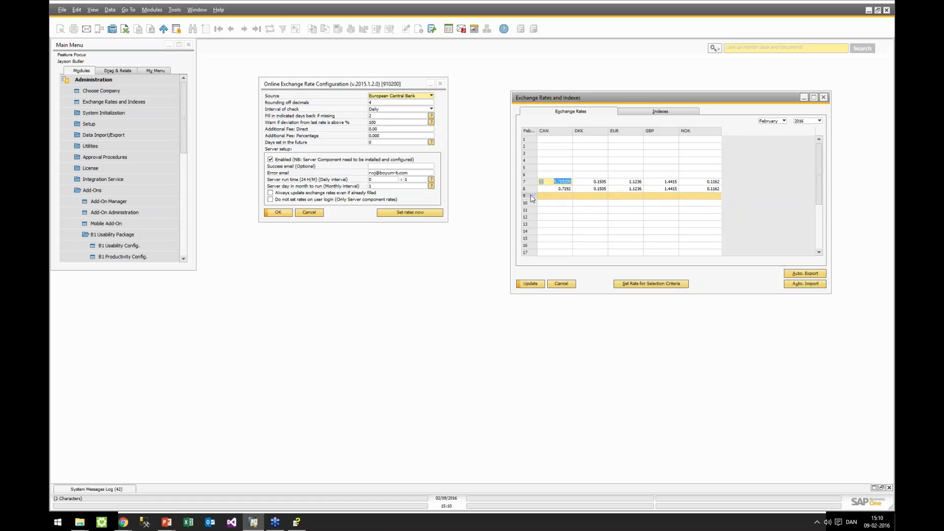
pyautogui.doubleClick(532, 189)
pyautogui.click(532, 189)
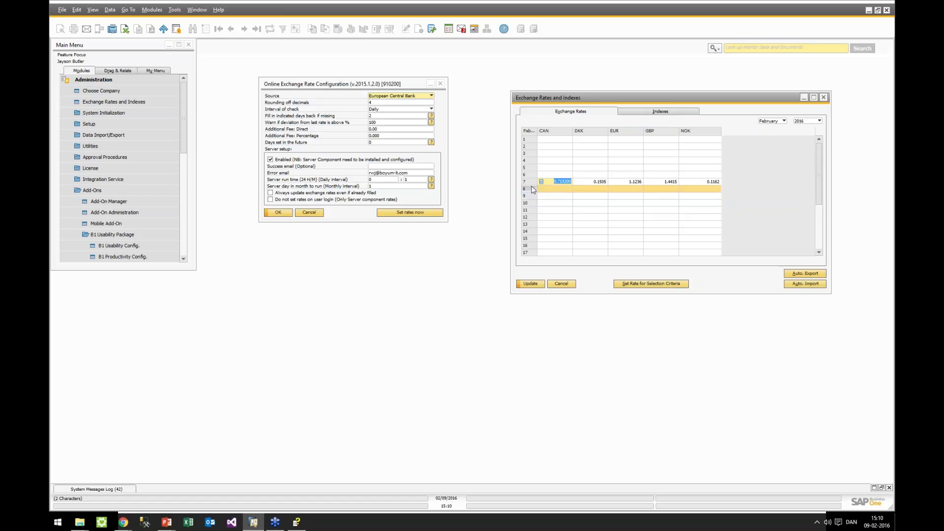
pyautogui.doubleClick(529, 183)
pyautogui.click(525, 284)
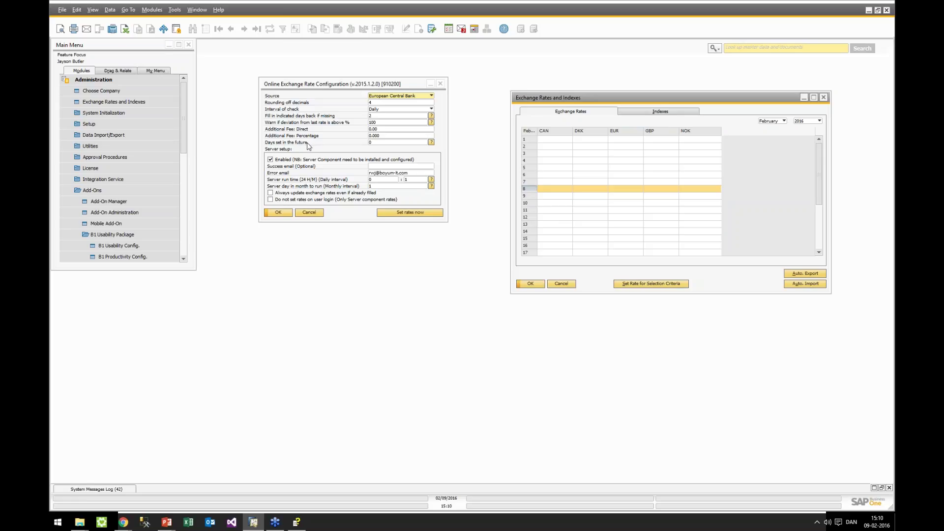
# Step: Set the days set in the future to 2 and the days to fill back to 0, save, and fetch the rates again
pyautogui.click(371, 142)
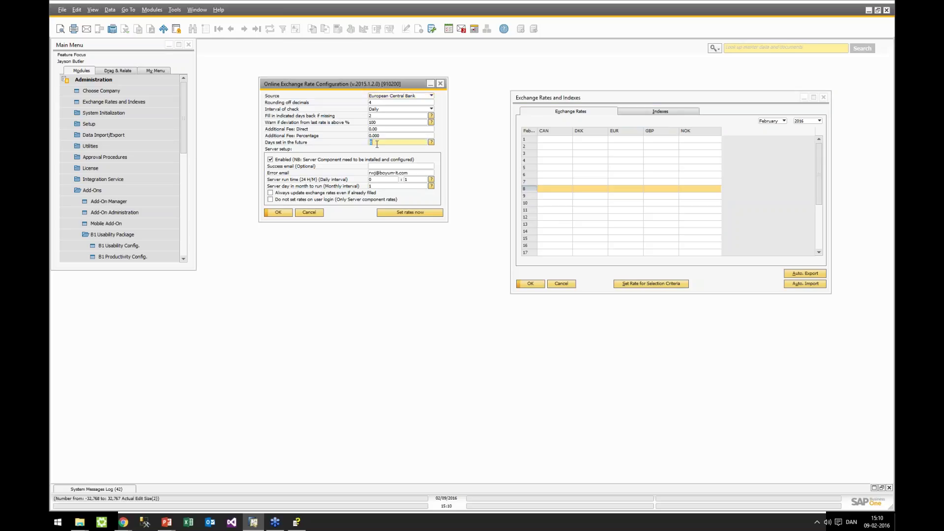
pyautogui.write('2')
pyautogui.click(378, 122)
pyautogui.click(377, 117)
pyautogui.press('BackSpace')
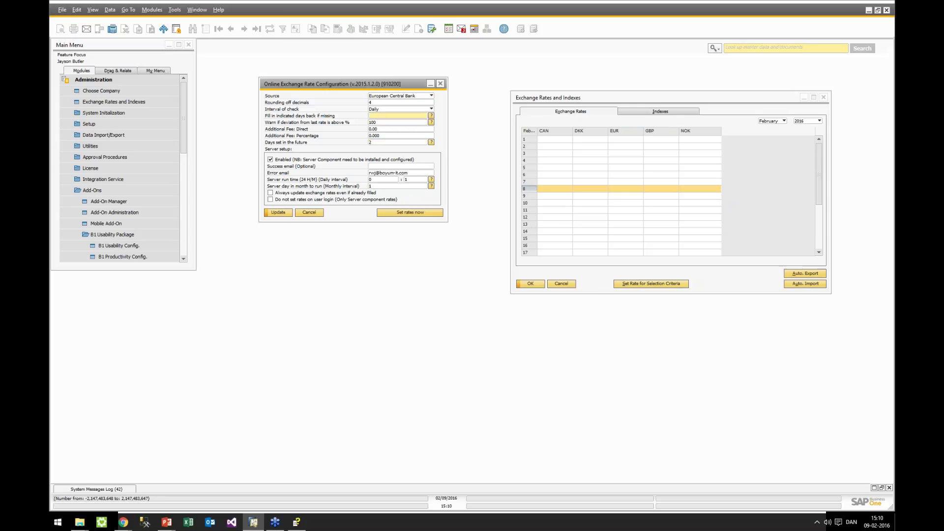
pyautogui.write('0')
pyautogui.click(278, 212)
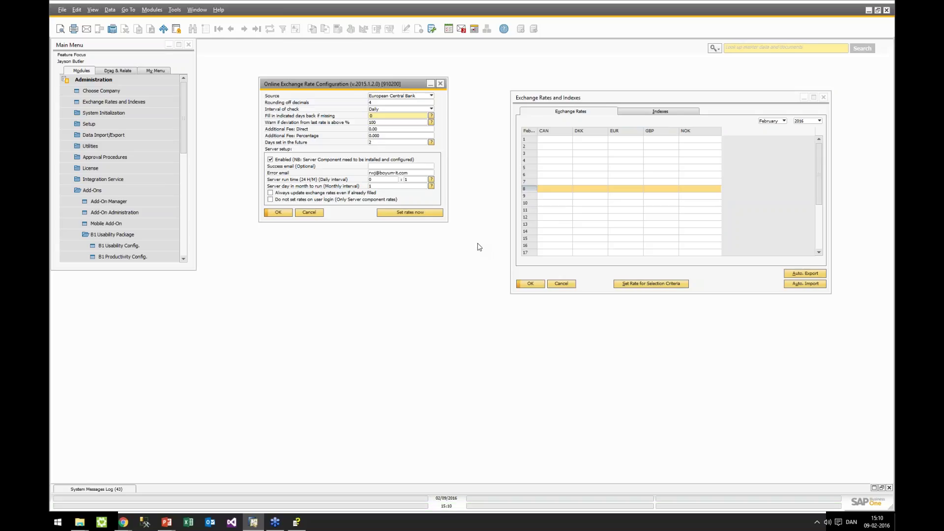
pyautogui.click(558, 285)
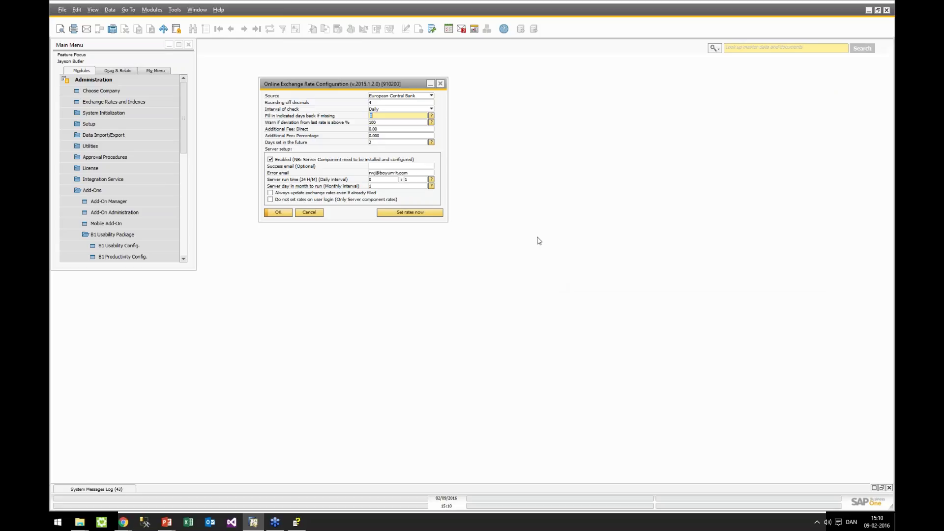
pyautogui.click(394, 216)
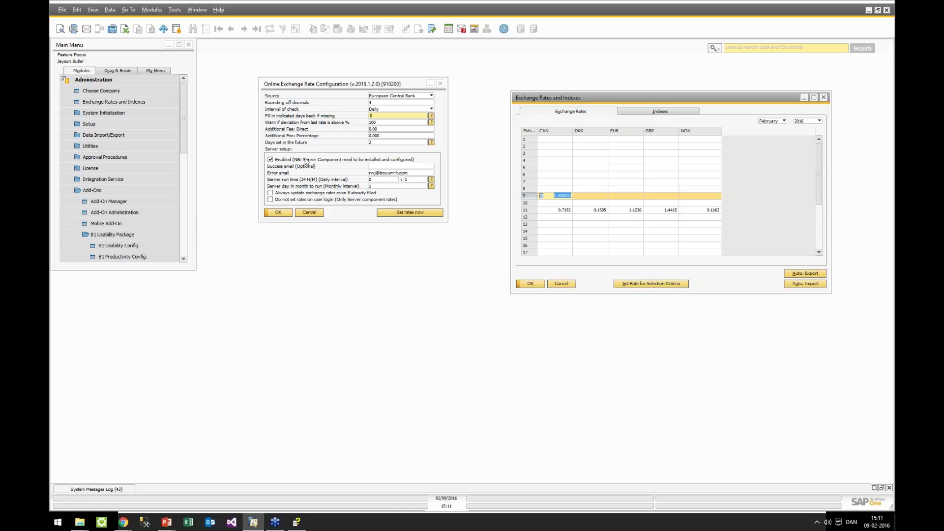
# Step: Set the number of days to fill back if missing to 2 and save the configuration
pyautogui.click(339, 84)
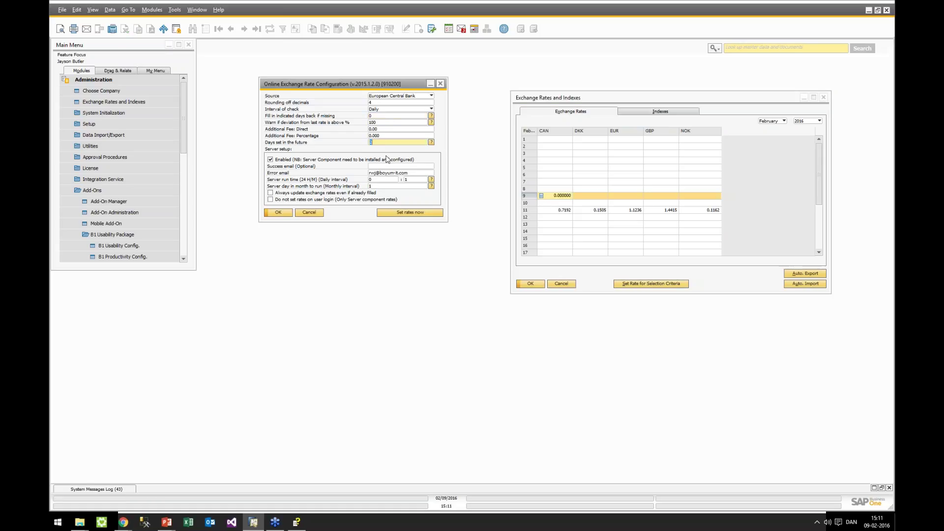
pyautogui.click(380, 117)
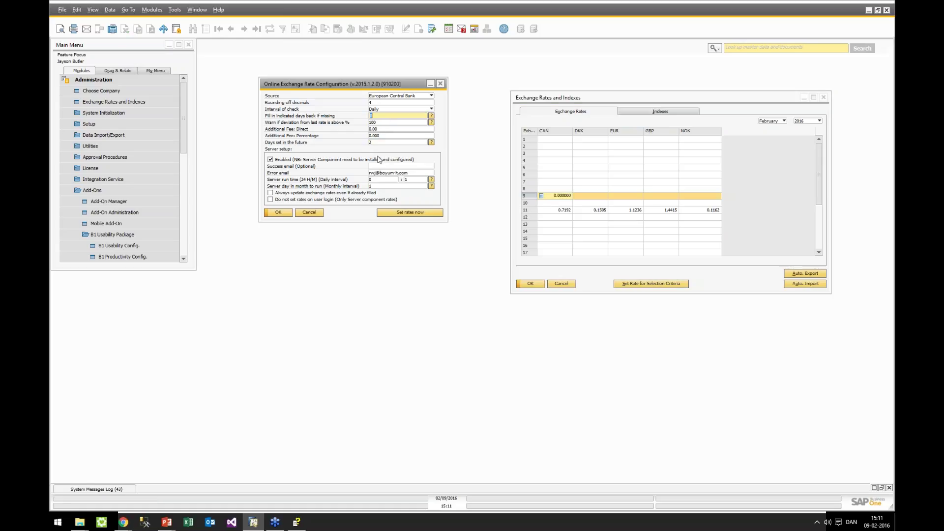
pyautogui.write('2')
pyautogui.click(278, 215)
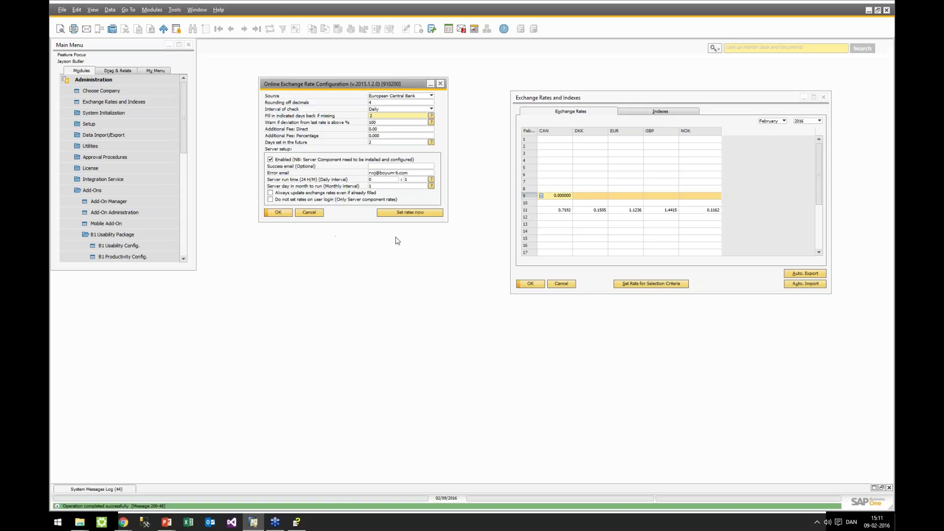
# Step: Close the rate table, fetch the rates with both day settings active, and check the CAN cells for 11 and 12 February
pyautogui.click(561, 283)
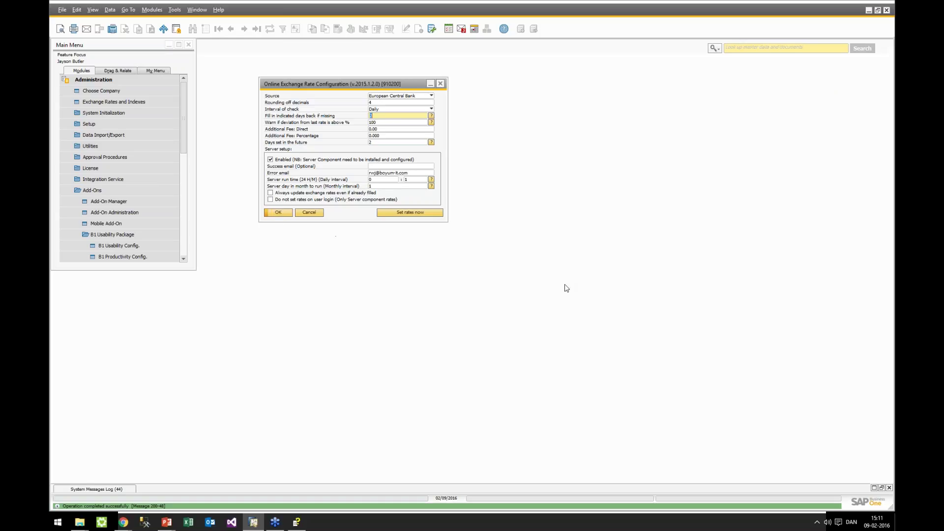
pyautogui.click(399, 212)
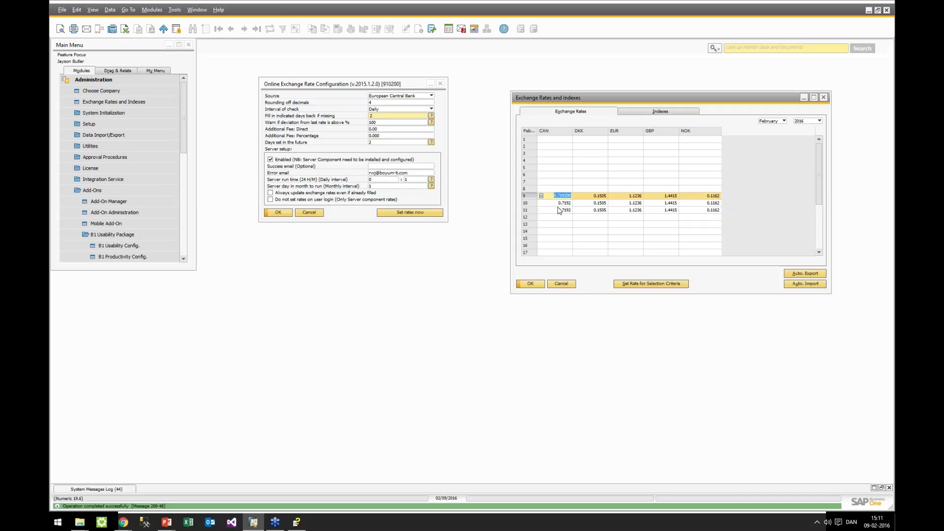
pyautogui.click(560, 210)
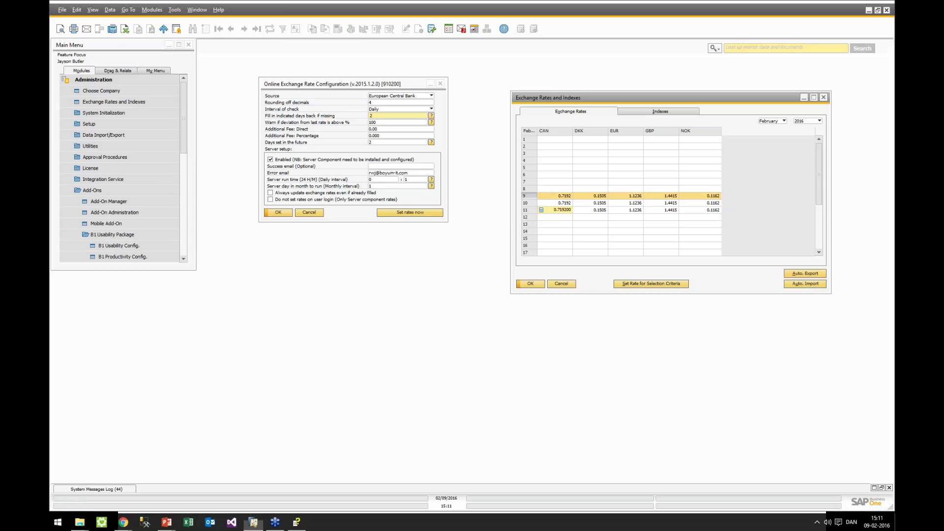
pyautogui.click(341, 137)
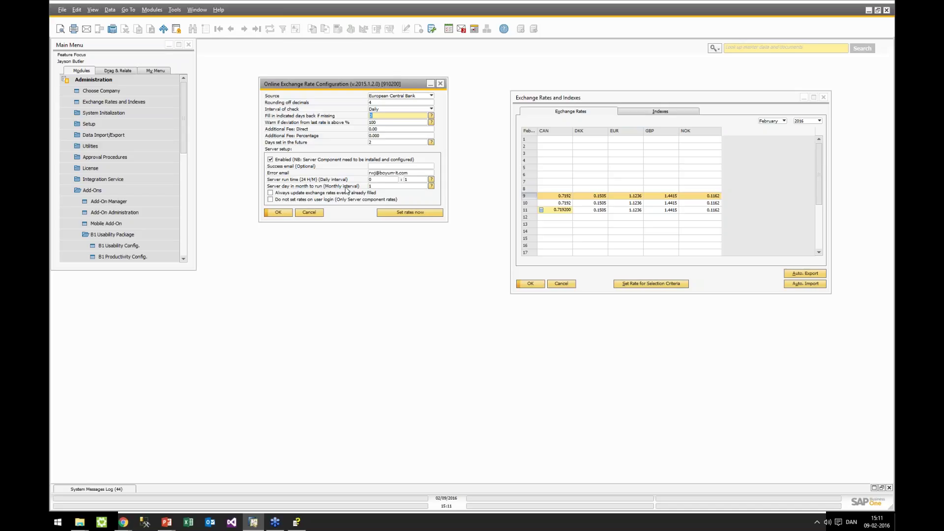
pyautogui.click(560, 217)
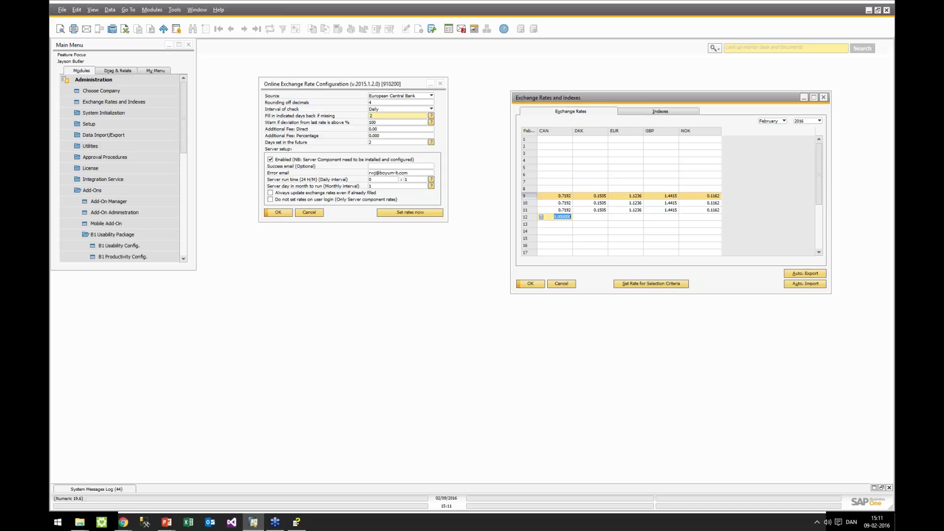
# Step: Clear all currency rates for 9, 10 and 11 February
pyautogui.click(526, 211)
pyautogui.click(534, 215)
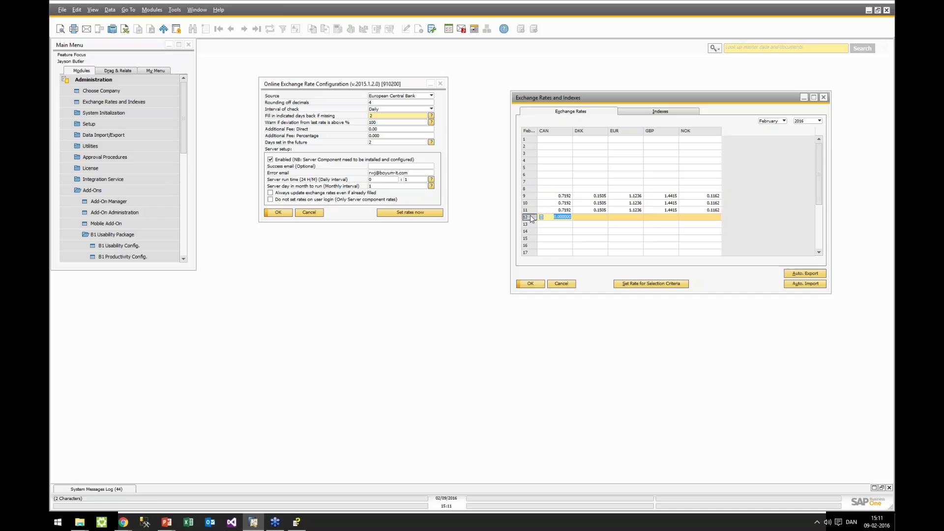
pyautogui.moveTo(535, 211); pyautogui.dragTo(532, 197)
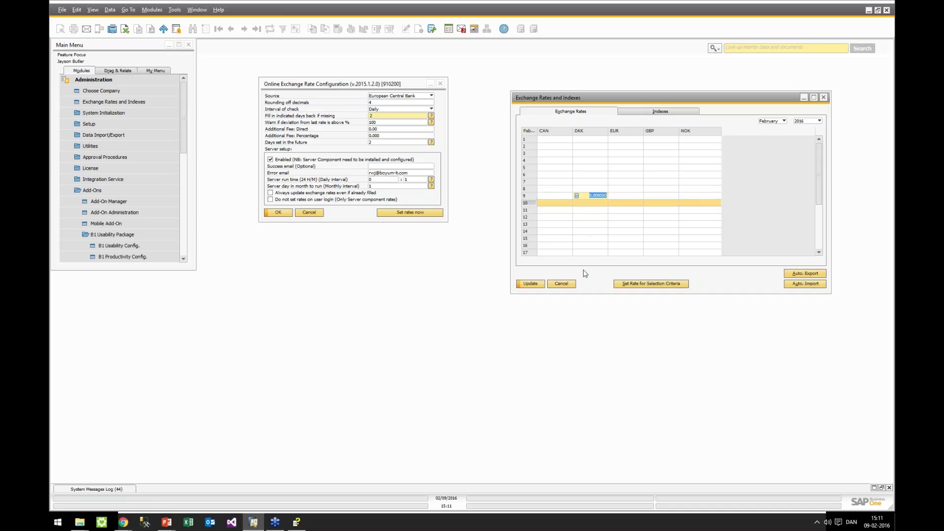
# Step: Enter 111 as the DKK rate for 9 February and save the rate table
pyautogui.write('111')
pyautogui.press('Tab')
pyautogui.click(532, 285)
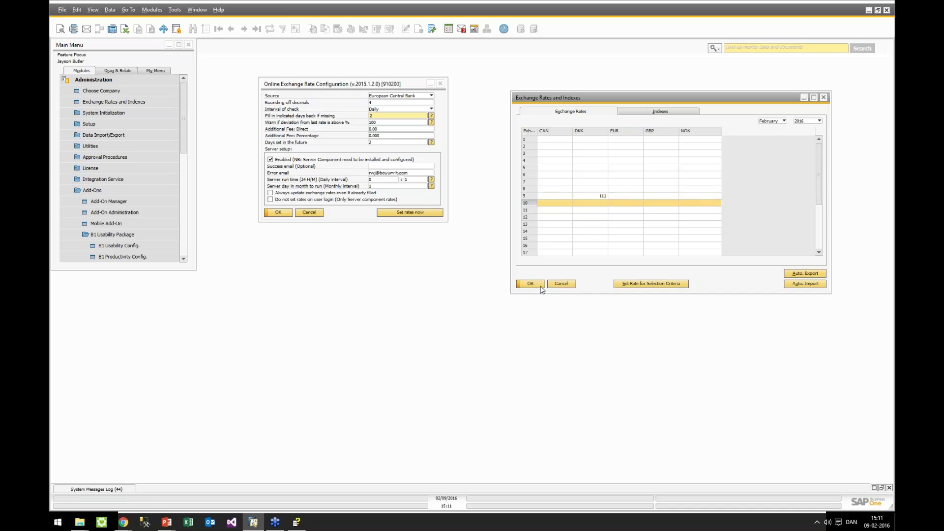
# Step: Fetch the online rates against the deviating DKK rate, move the deviation warning aside, and choose to proceed anyway
pyautogui.click(412, 215)
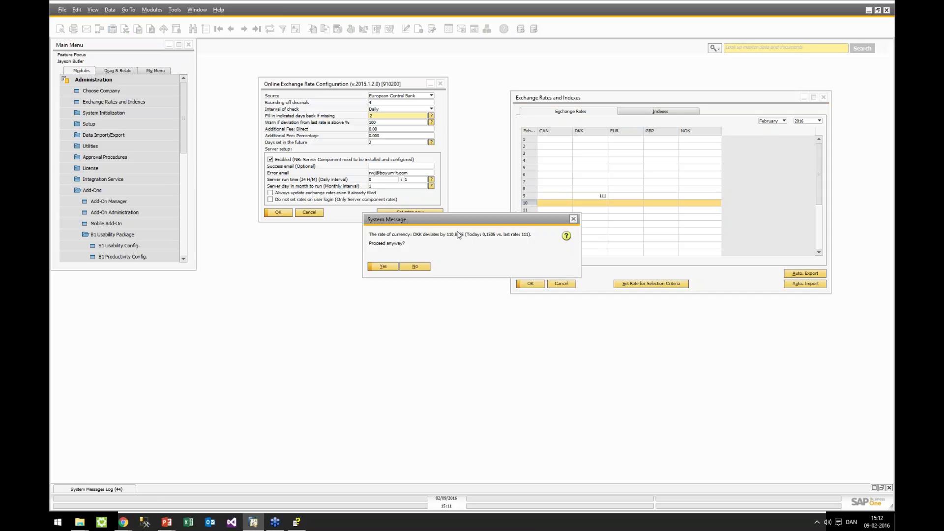
pyautogui.moveTo(471, 218); pyautogui.dragTo(594, 219)
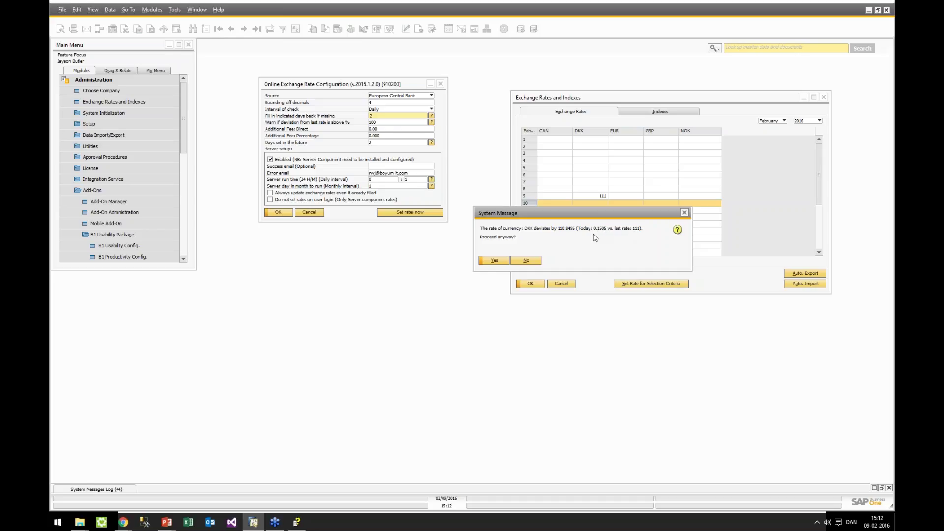
pyautogui.click(480, 261)
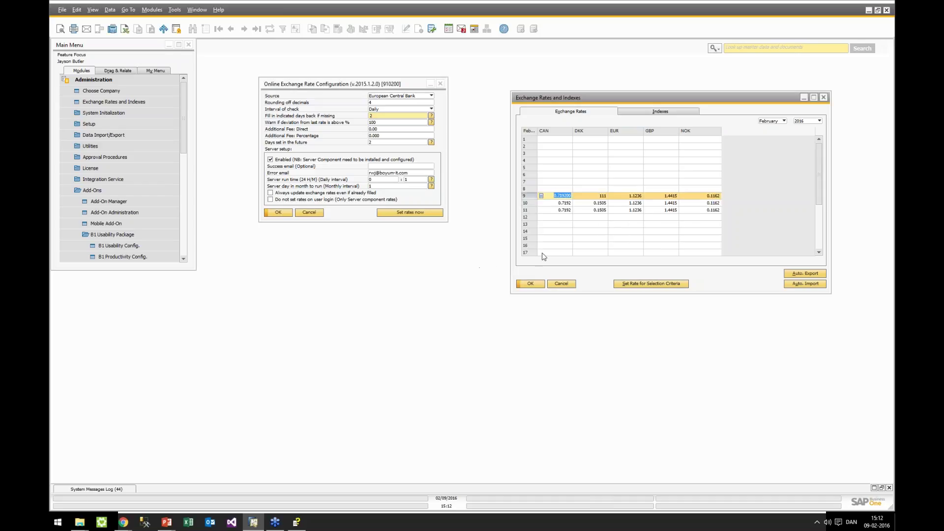
# Step: Reset the DKK rate for 9 February to 0 and clear all currency rates for 9 to 11 February
pyautogui.click(601, 197)
pyautogui.press('BackSpace')
pyautogui.write('0')
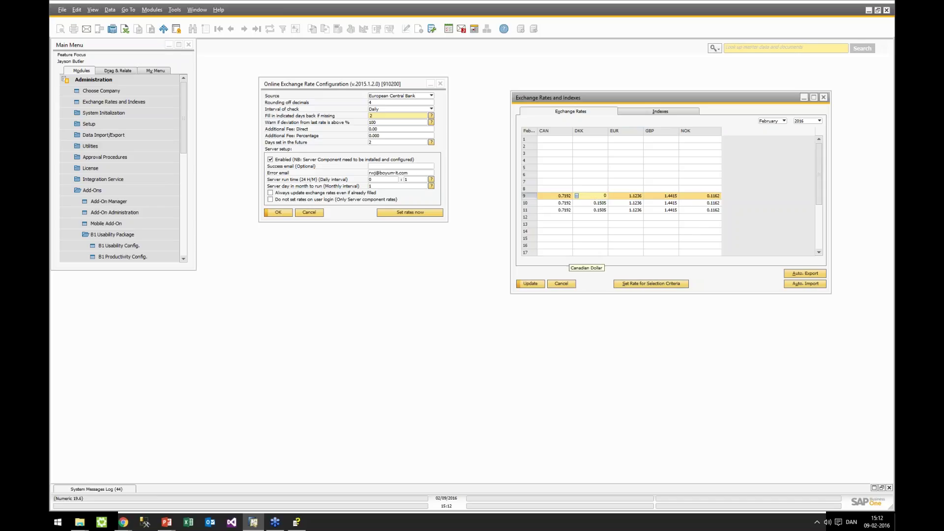
pyautogui.click(536, 218)
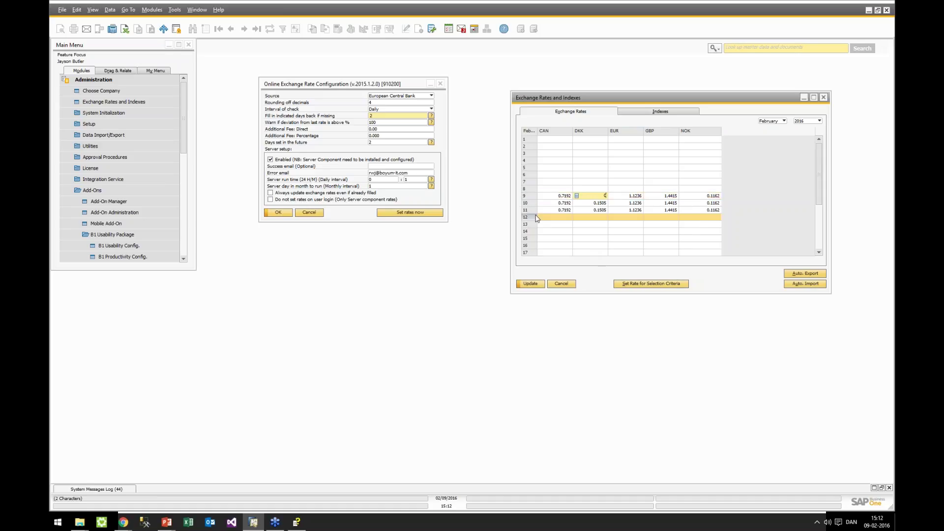
pyautogui.click(533, 211)
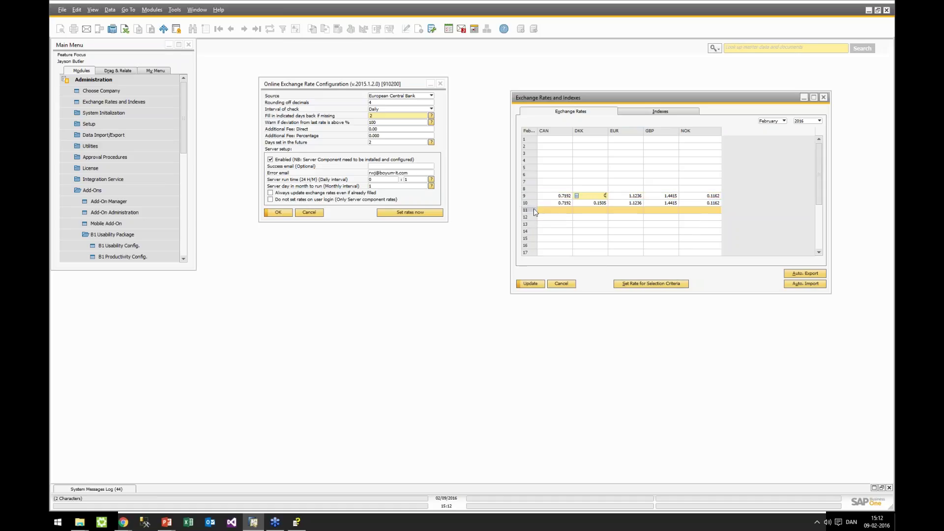
pyautogui.click(535, 204)
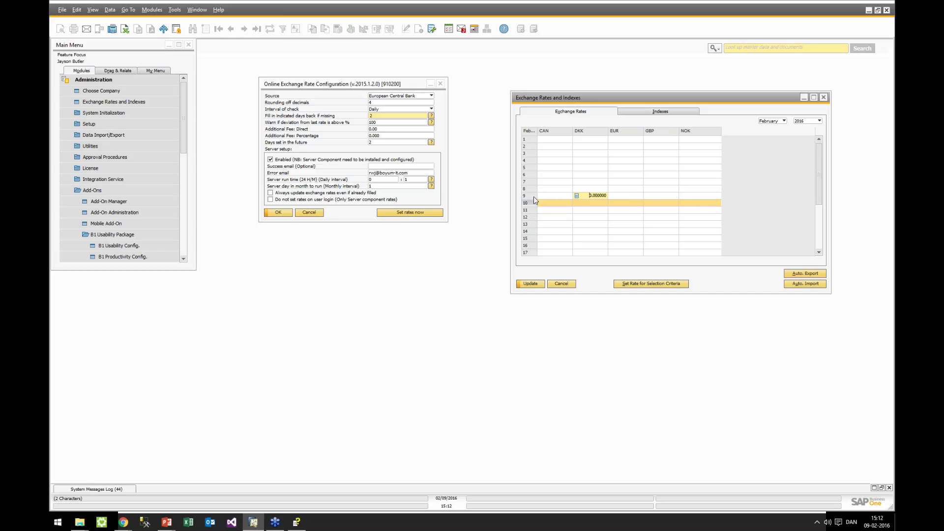
pyautogui.click(558, 223)
# Step: Read the help text for the setting that warns if the deviation from the last rate is above a percentage
pyautogui.click(387, 116)
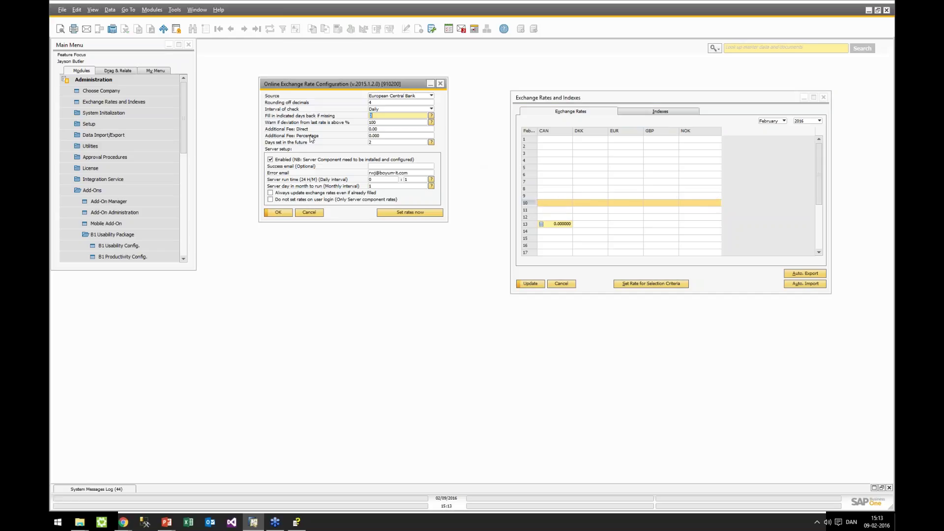
pyautogui.click(431, 123)
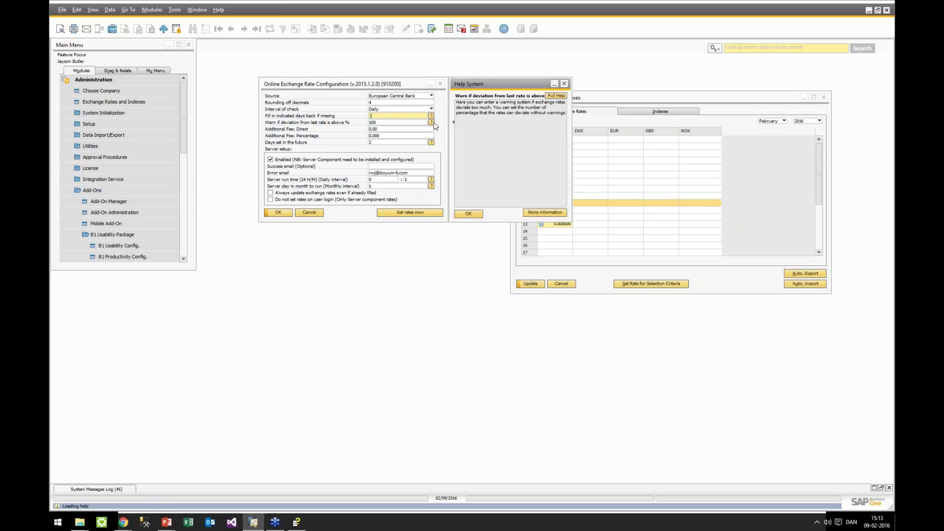
pyautogui.click(564, 83)
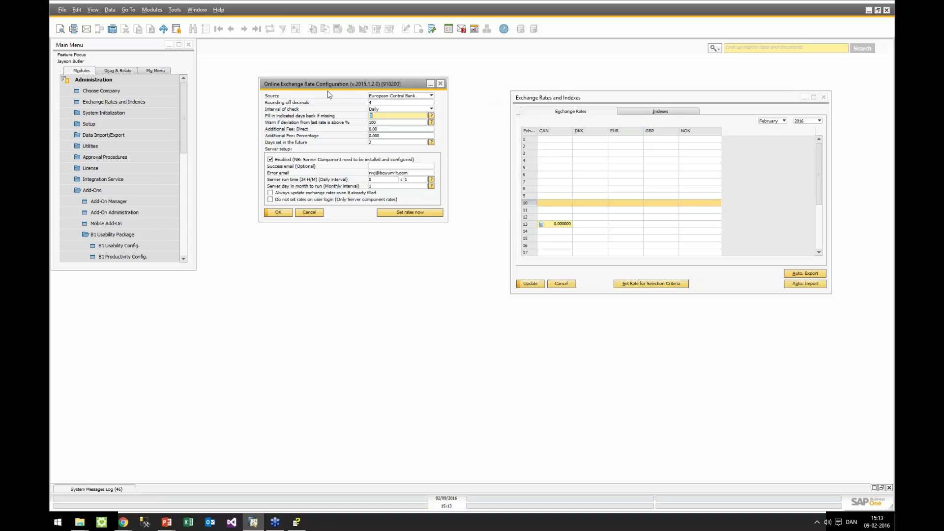
# Step: Set both the days to fill back if missing and the days set in the future to 0 and save the configuration
pyautogui.press('BackSpace')
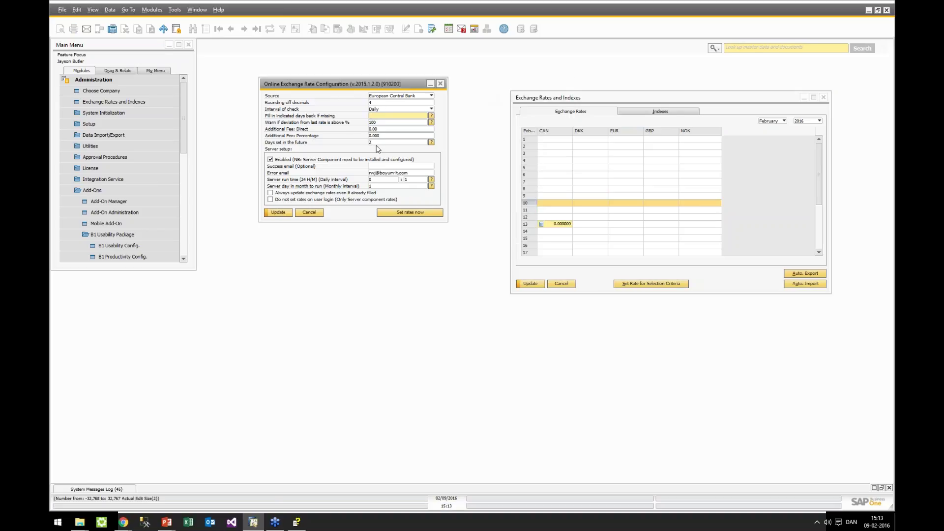
pyautogui.doubleClick(374, 142)
pyautogui.press('Return')
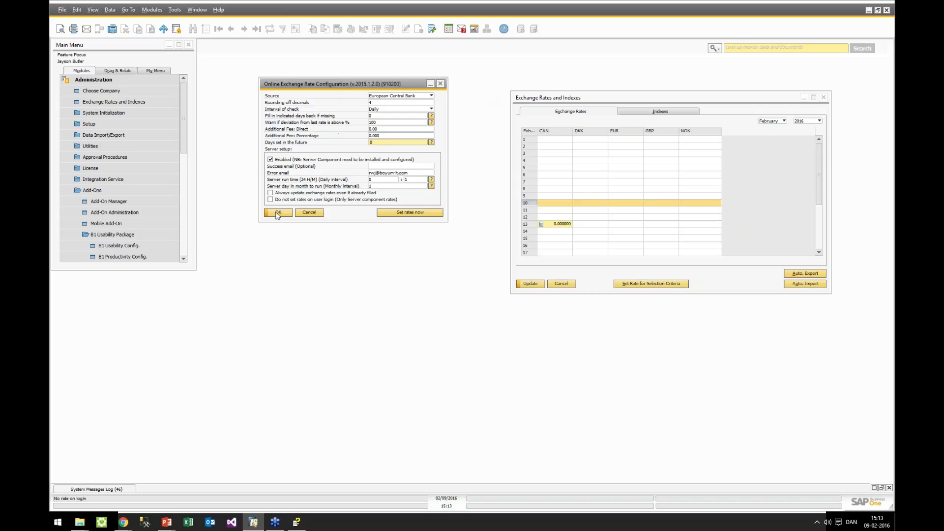
# Step: Fetch the online rates, cancel the exchange rates table, and fetch the rates once more
pyautogui.click(409, 212)
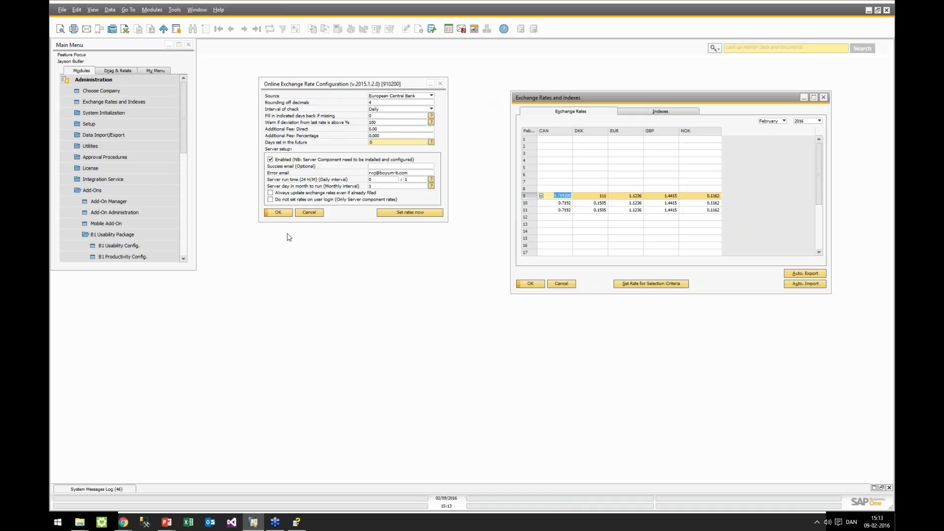
pyautogui.click(560, 284)
pyautogui.click(561, 284)
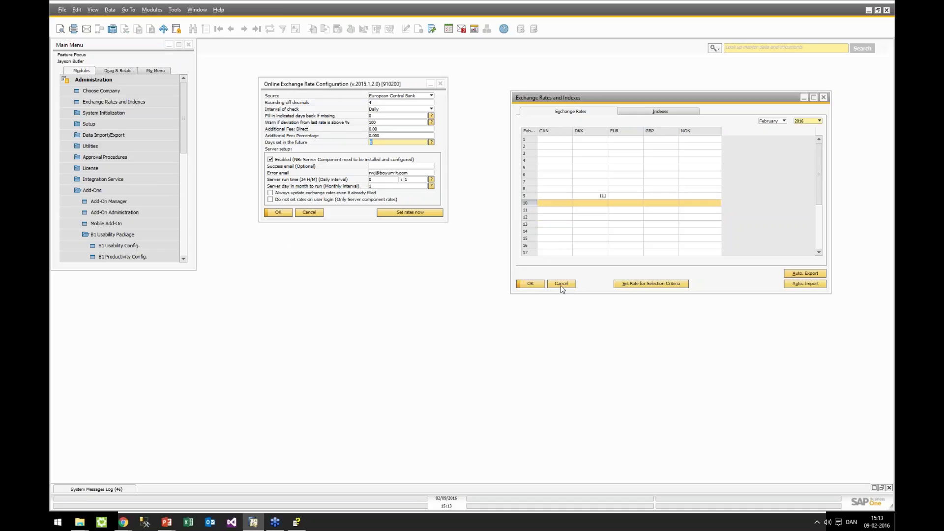
pyautogui.click(399, 213)
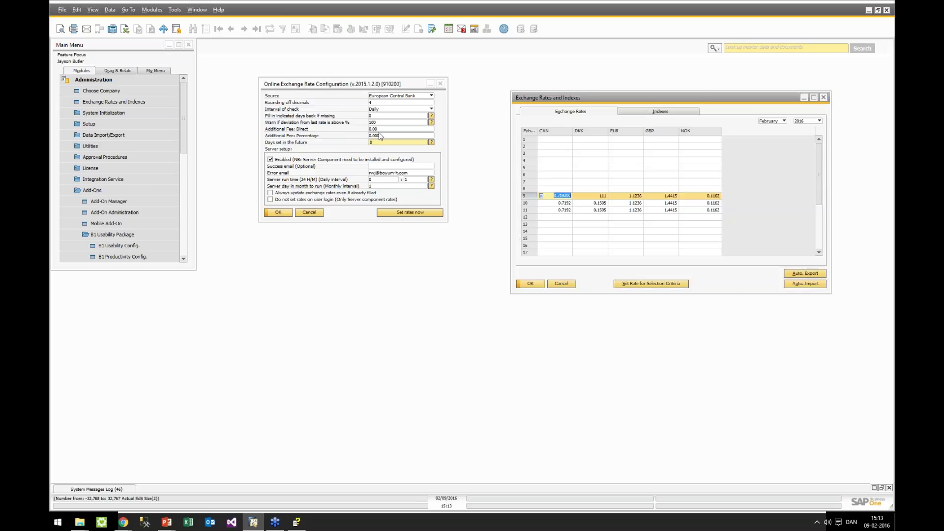
# Step: Set the days to fill back if missing to 0 and save the configuration
pyautogui.click(384, 116)
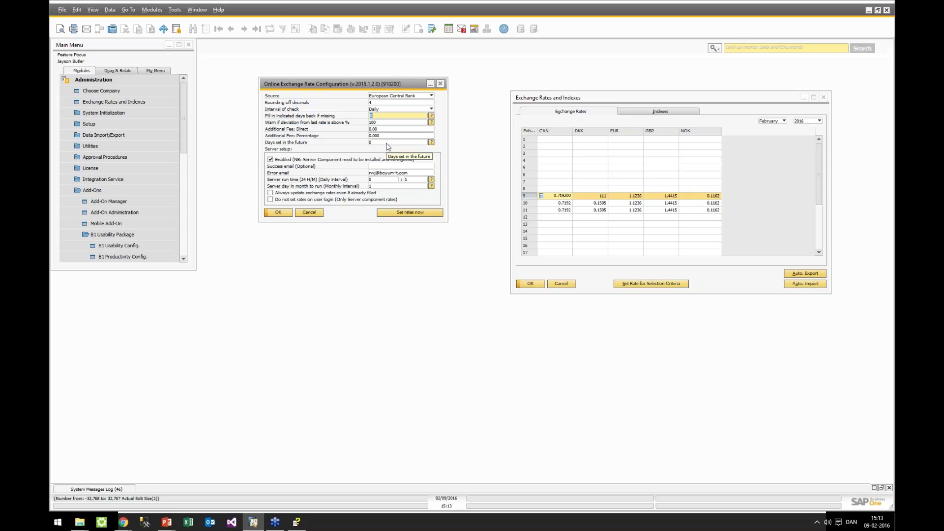
pyautogui.press('Return')
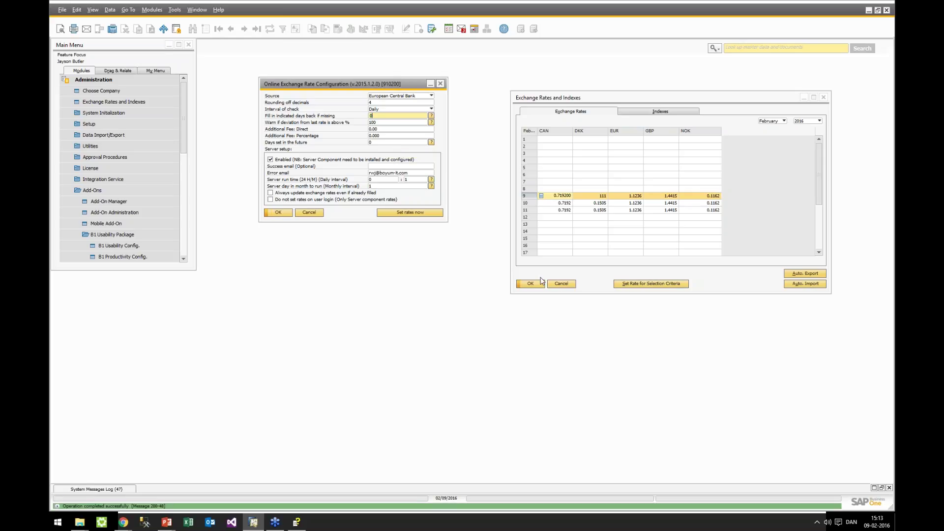
pyautogui.click(542, 281)
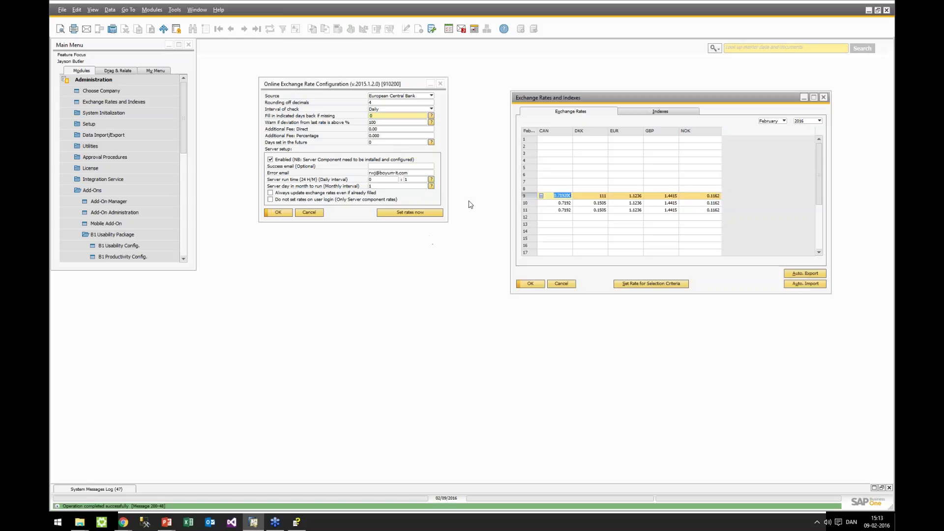
# Step: Clear the individual currency rates for 11 February in the exchange rates table
pyautogui.click(570, 210)
pyautogui.click(600, 210)
pyautogui.press('Delete')
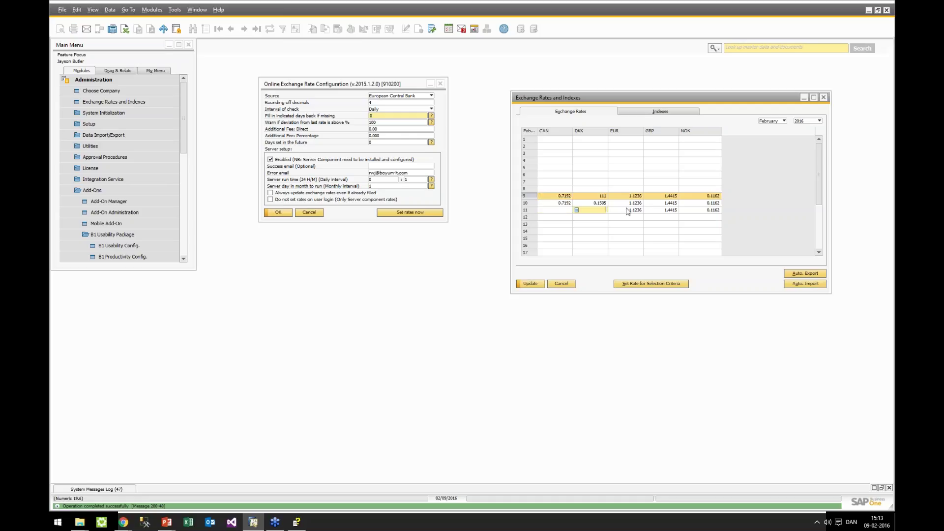
pyautogui.click(631, 210)
pyautogui.press('Delete')
pyautogui.click(670, 211)
pyautogui.press('Delete')
pyautogui.click(714, 210)
pyautogui.press('Delete')
# Step: Clear the remaining currency rates for 9 and 10 February, save the exchange rates and close the table
pyautogui.click(714, 203)
pyautogui.press('Delete')
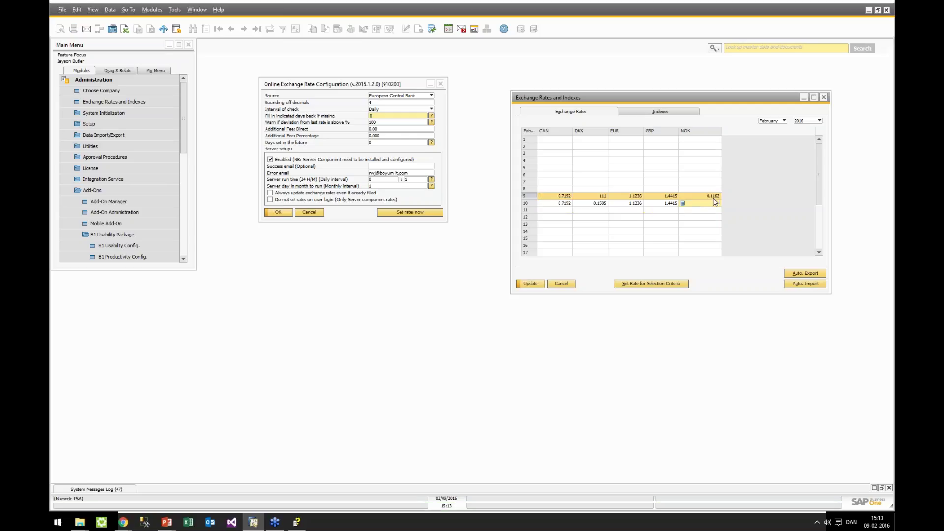
pyautogui.click(713, 196)
pyautogui.press('Delete')
pyautogui.click(663, 197)
pyautogui.press('Delete')
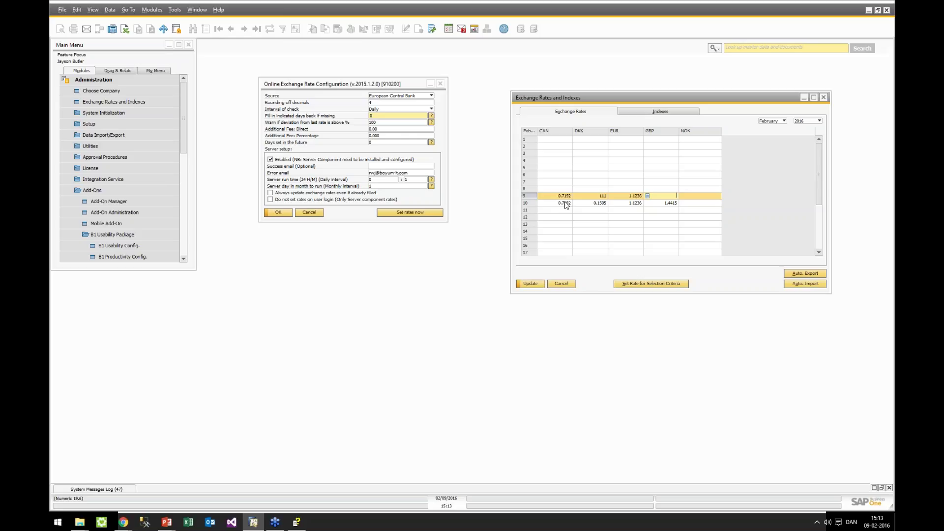
pyautogui.click(529, 212)
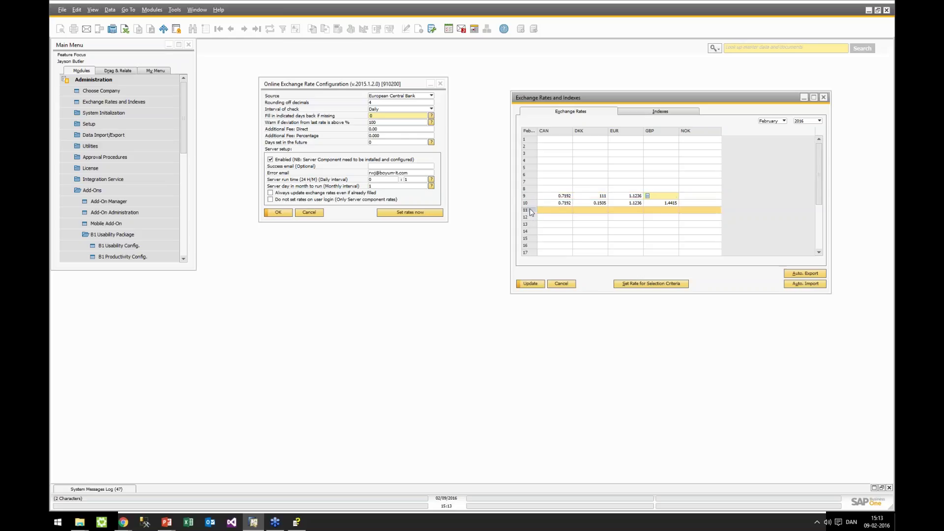
pyautogui.moveTo(529, 209); pyautogui.dragTo(531, 196)
pyautogui.click(532, 285)
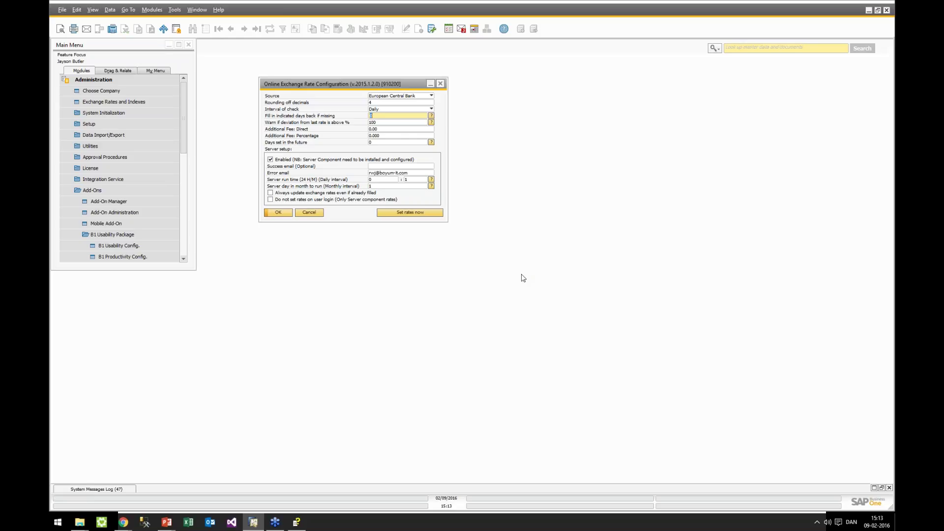
# Step: Reopen the Online Exchange Rate Configuration and fetch the online rates, arranging the windows so both are visible
pyautogui.click(309, 212)
pyautogui.scroll(-3, 142, 242)
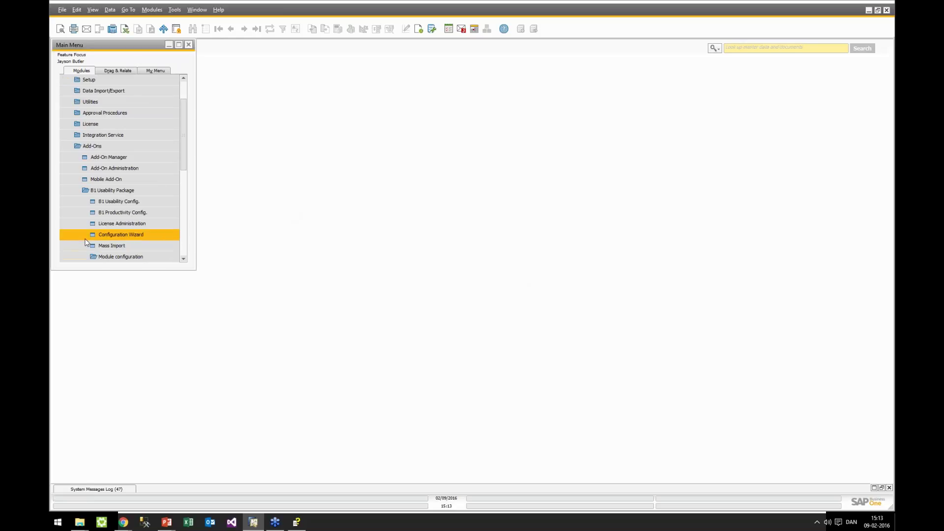
pyautogui.click(137, 234)
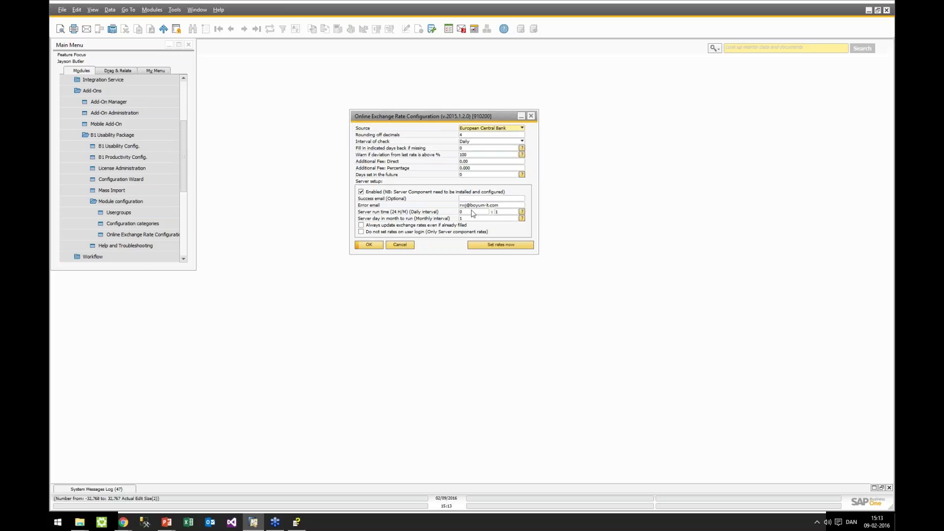
pyautogui.click(498, 244)
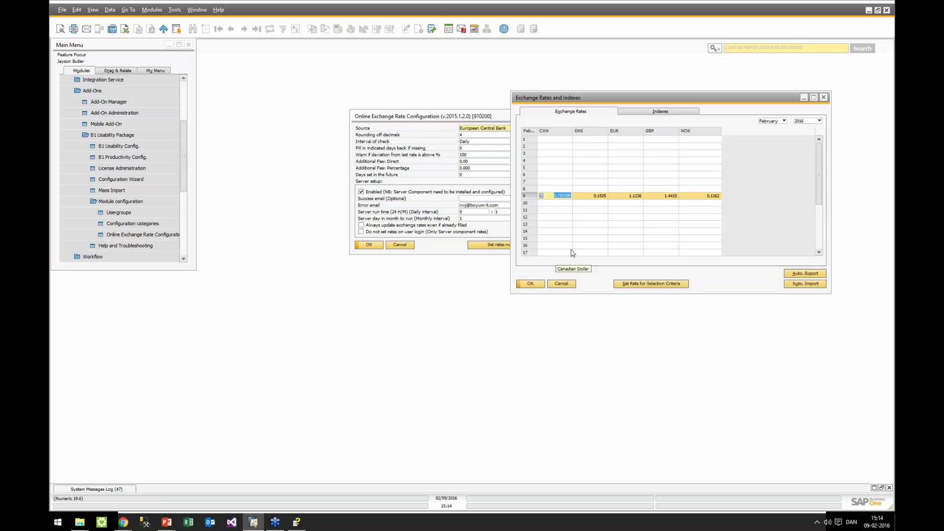
pyautogui.moveTo(426, 120); pyautogui.dragTo(376, 107)
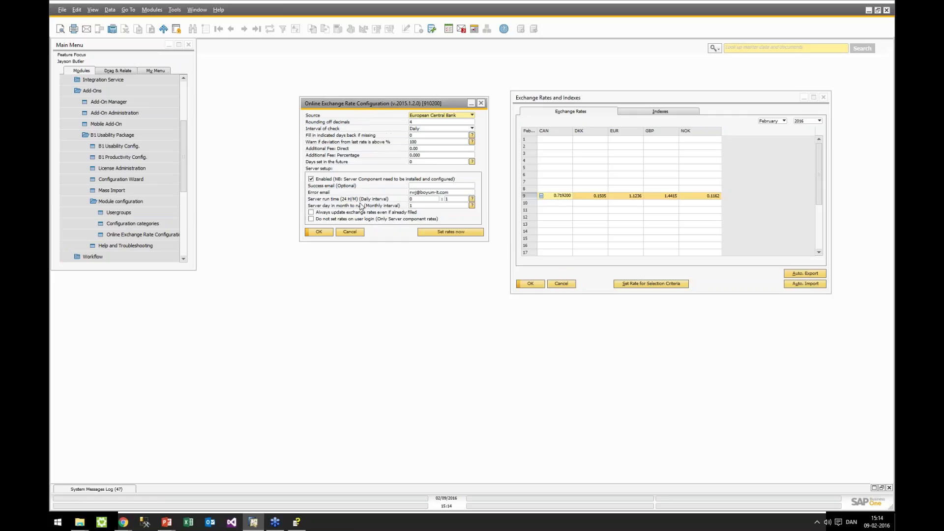
# Step: Copy the 9 February currency rates to 2 February and clear the 9 February row
pyautogui.click(530, 197)
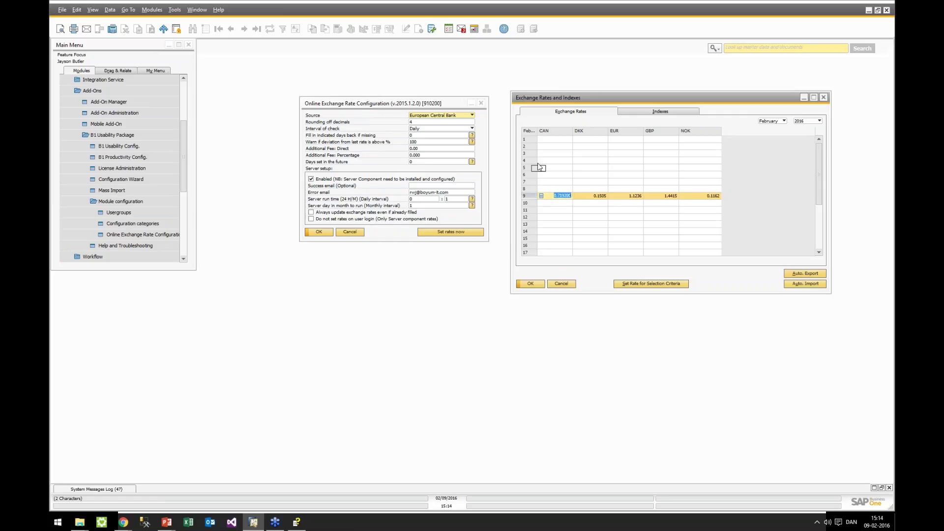
pyautogui.moveTo(530, 146); pyautogui.dragTo(530, 147)
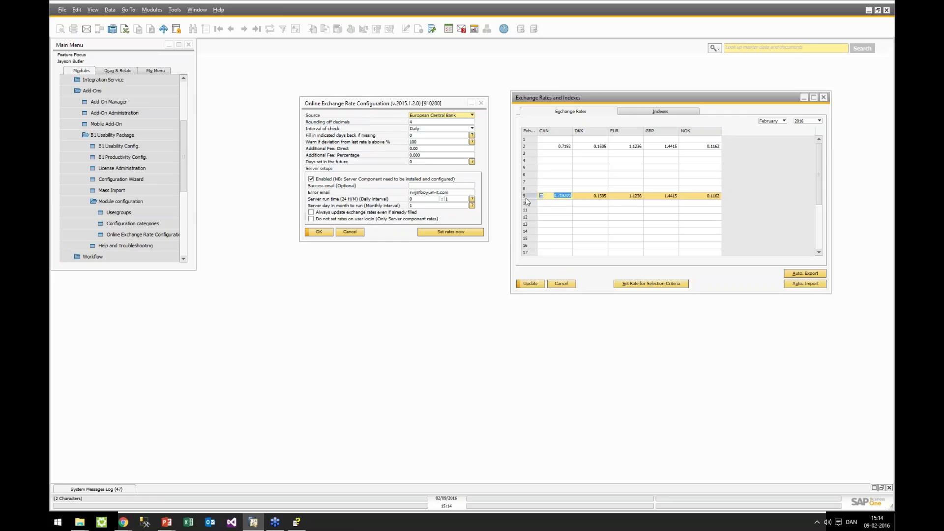
pyautogui.moveTo(524, 204)
pyautogui.mouseDown()
pyautogui.moveTo(531, 199)
pyautogui.moveTo(531, 214)
pyautogui.moveTo(529, 196)
pyautogui.mouseUp()
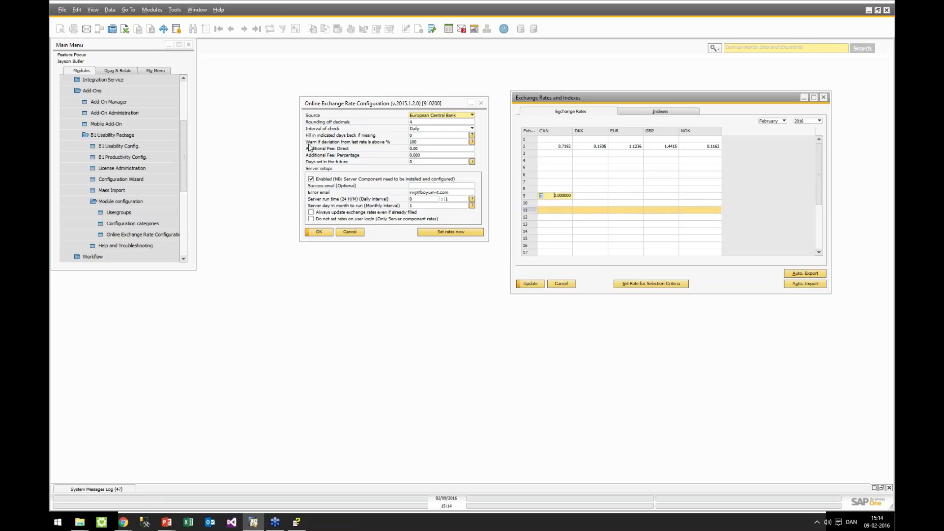
# Step: Set the direct additional fee to 1, save the configuration and the edited rates table, and fetch the online rates
pyautogui.click(417, 149)
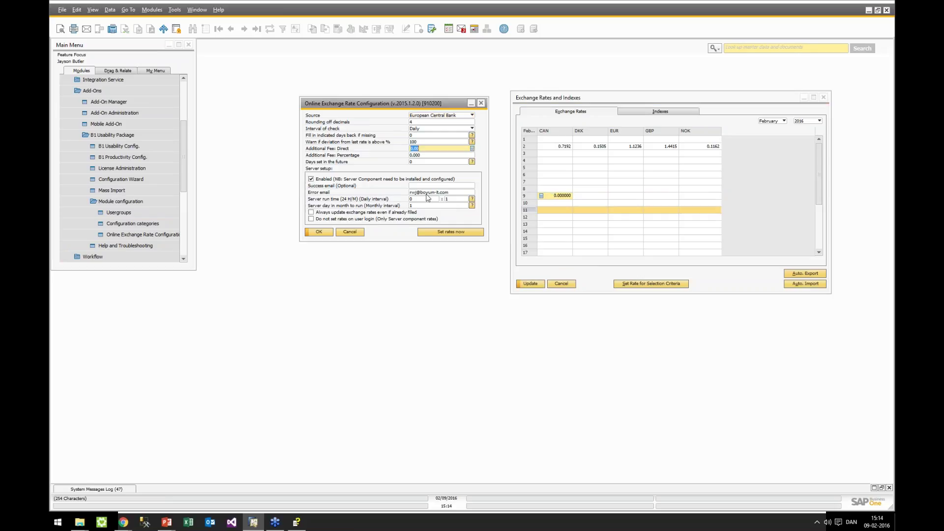
pyautogui.write('1')
pyautogui.click(319, 232)
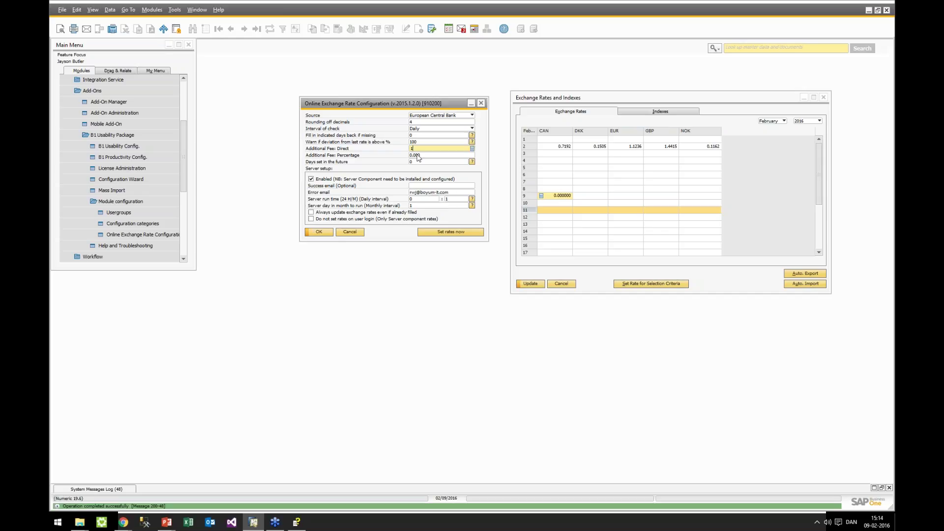
pyautogui.click(536, 284)
pyautogui.click(458, 231)
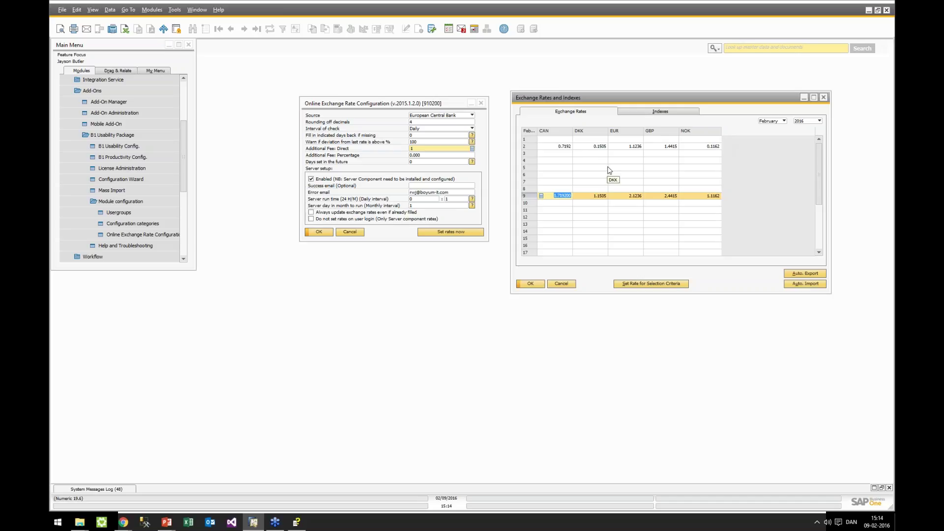
# Step: Clear the 9 February rates that include the direct fee and save the exchange rates
pyautogui.click(524, 202)
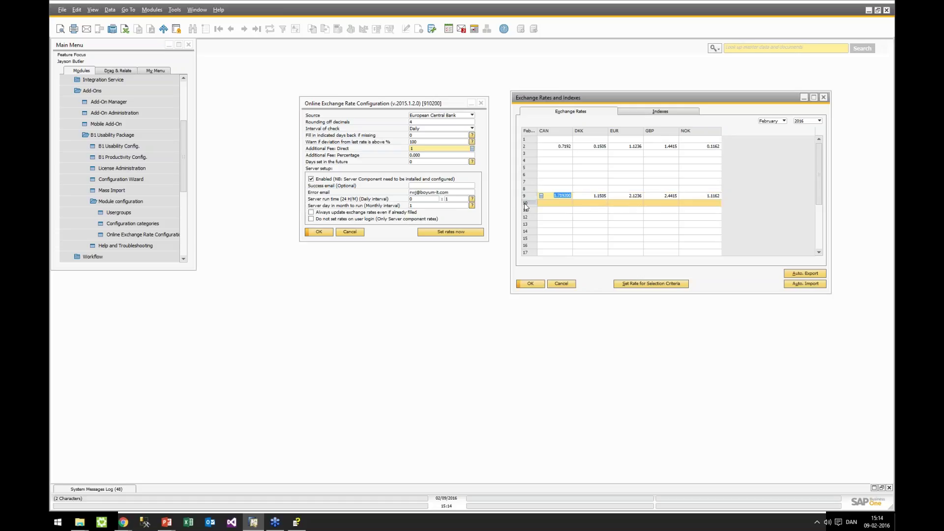
pyautogui.moveTo(524, 202); pyautogui.dragTo(527, 195)
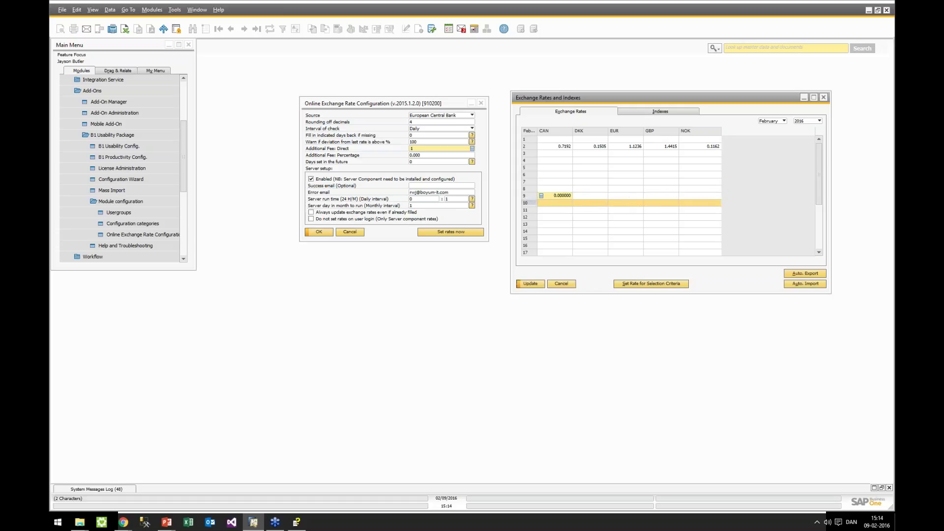
pyautogui.press('Return')
# Step: Set the direct additional fee to 0 and the percentage fee to 5, save the configuration and fetch the online rates
pyautogui.click(419, 143)
pyautogui.click(427, 149)
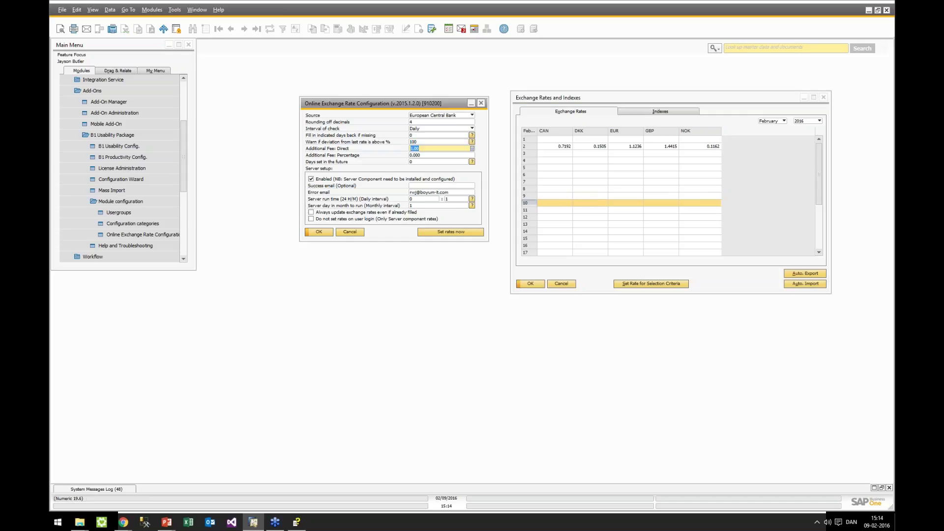
pyautogui.write('0')
pyautogui.press('Tab')
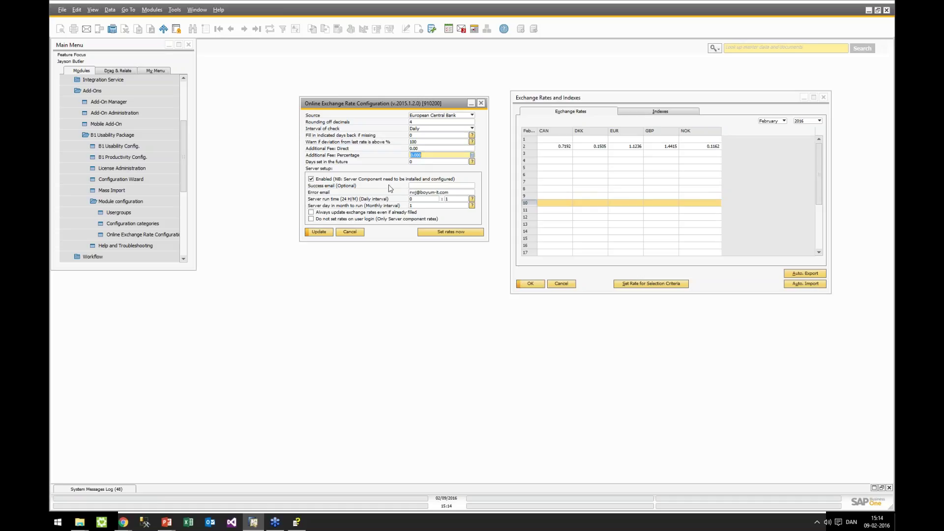
pyautogui.write('5')
pyautogui.press('Tab')
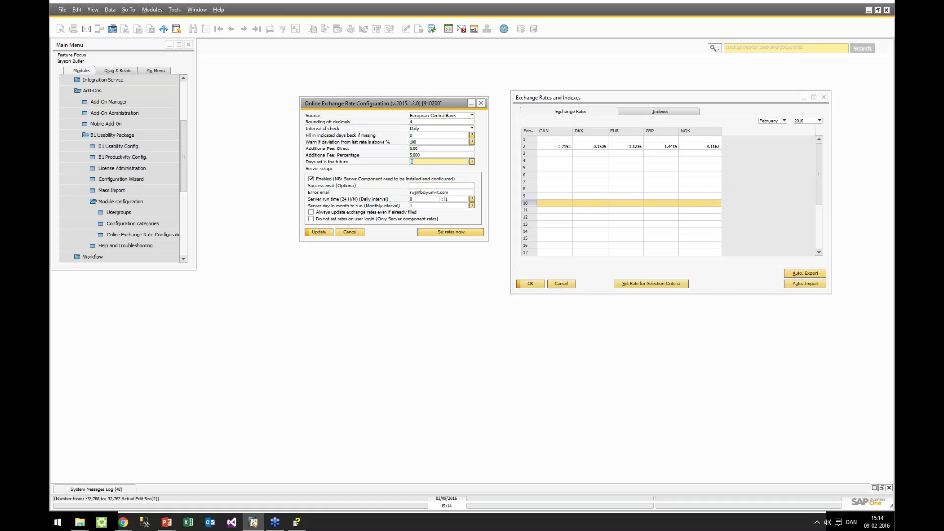
pyautogui.click(317, 235)
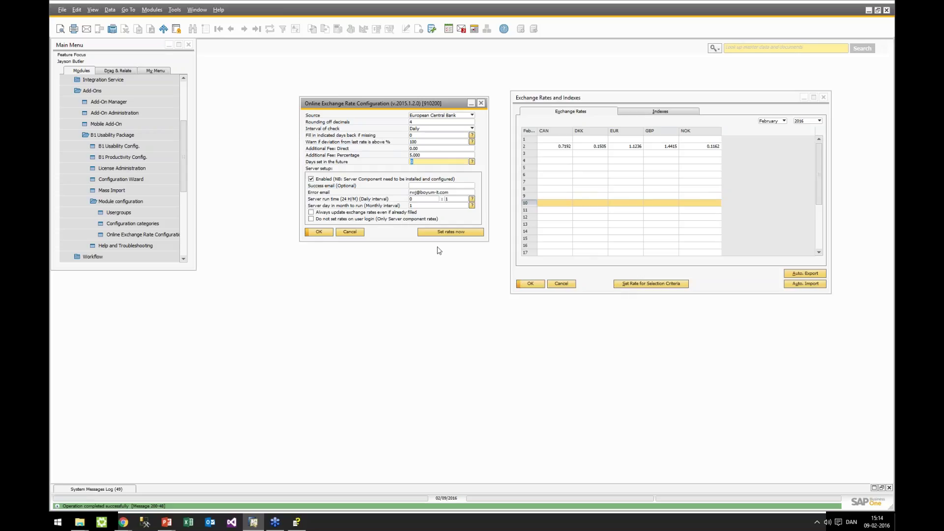
pyautogui.click(441, 234)
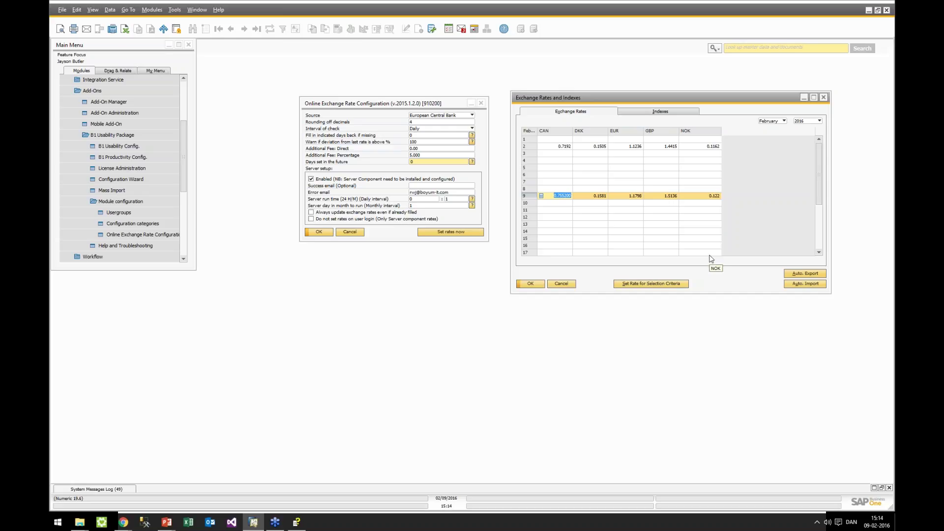
# Step: Set the percentage additional fee to 0 and save the configuration
pyautogui.click(423, 155)
pyautogui.write('0')
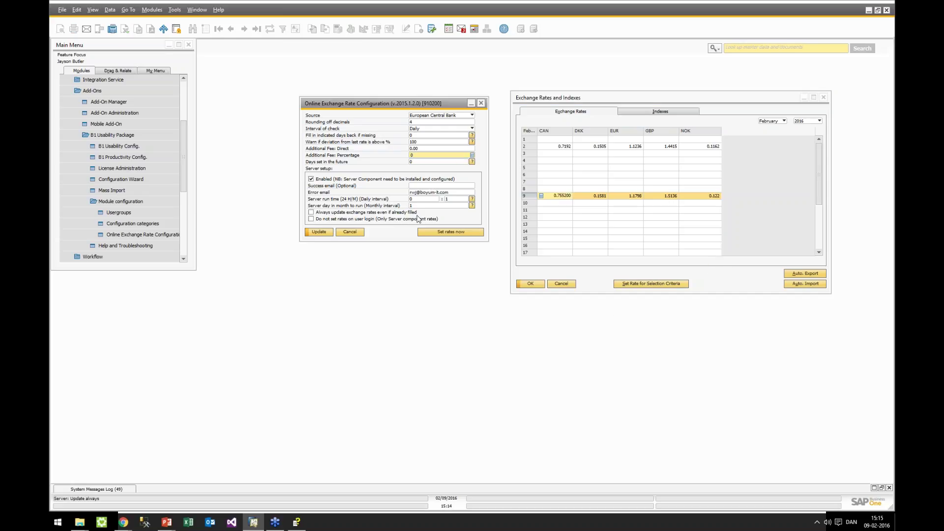
pyautogui.press('Return')
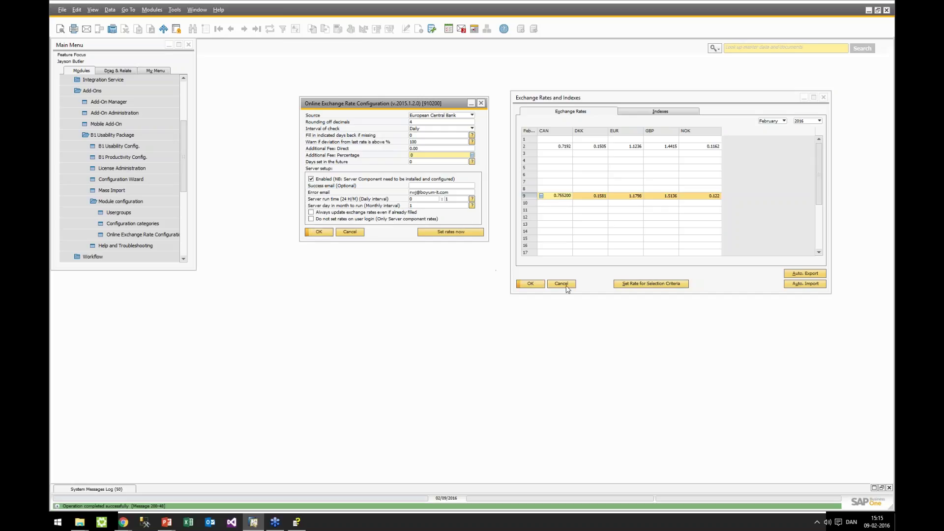
# Step: Clear the 9 February rates that include the percentage fee, save the exchange rates and close the table
pyautogui.click(531, 202)
pyautogui.hotkey('ctrl', 'k')
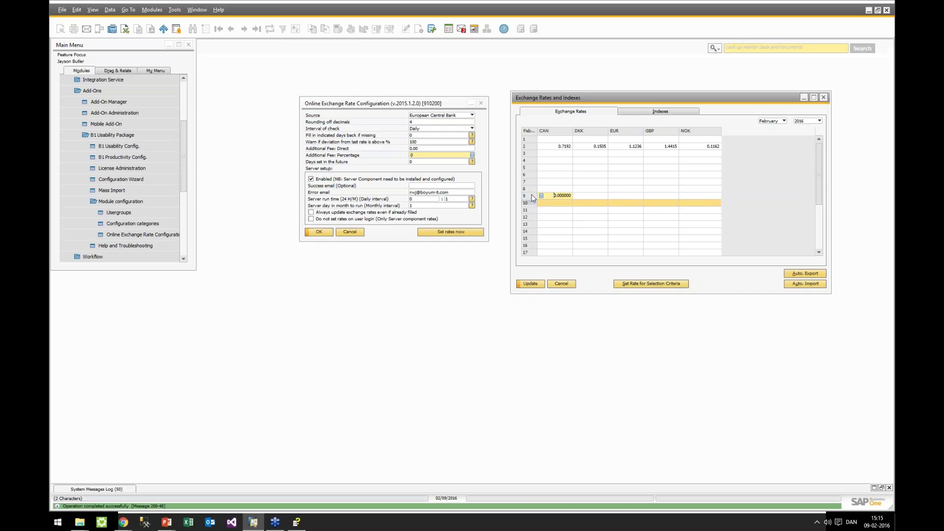
pyautogui.press('Return')
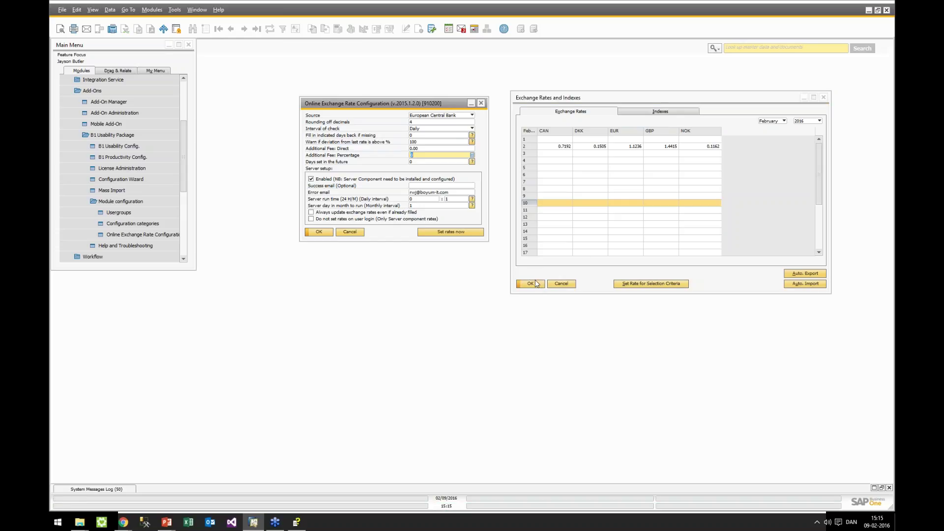
pyautogui.click(531, 284)
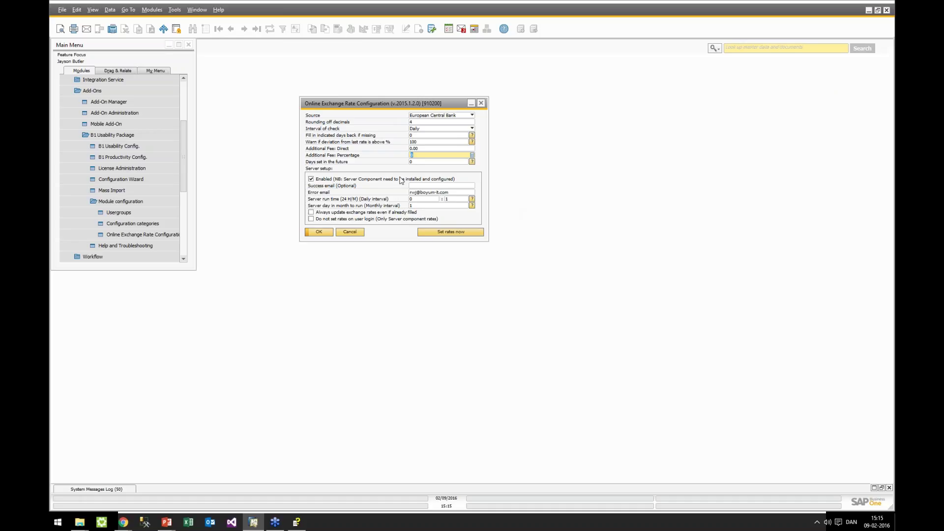
# Step: Launch the B1UP server component manager, review the database connection page of its setup wizard and cancel the wizard
pyautogui.press('super')
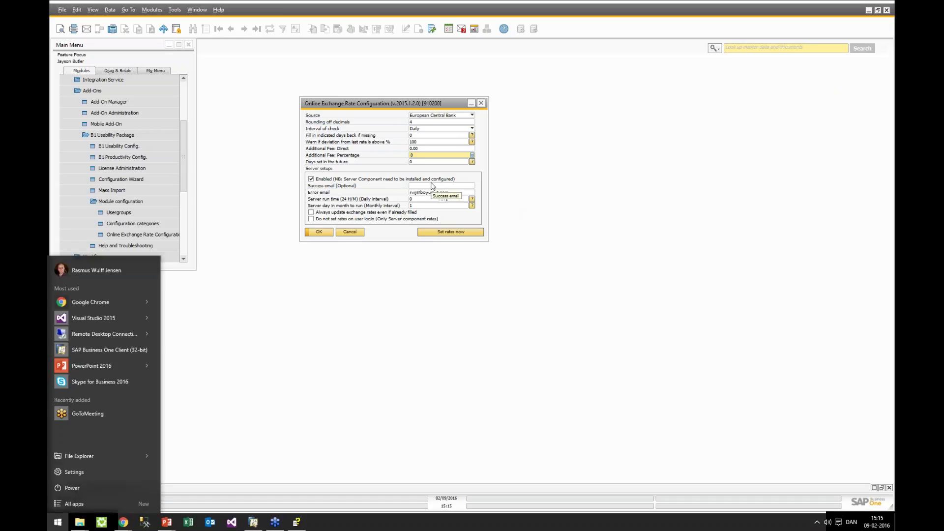
pyautogui.write('b1up')
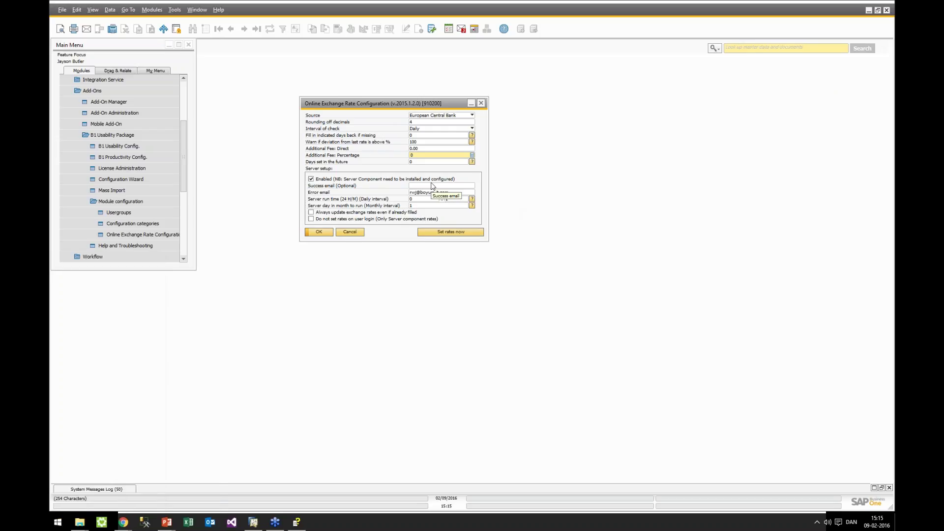
pyautogui.press('Return')
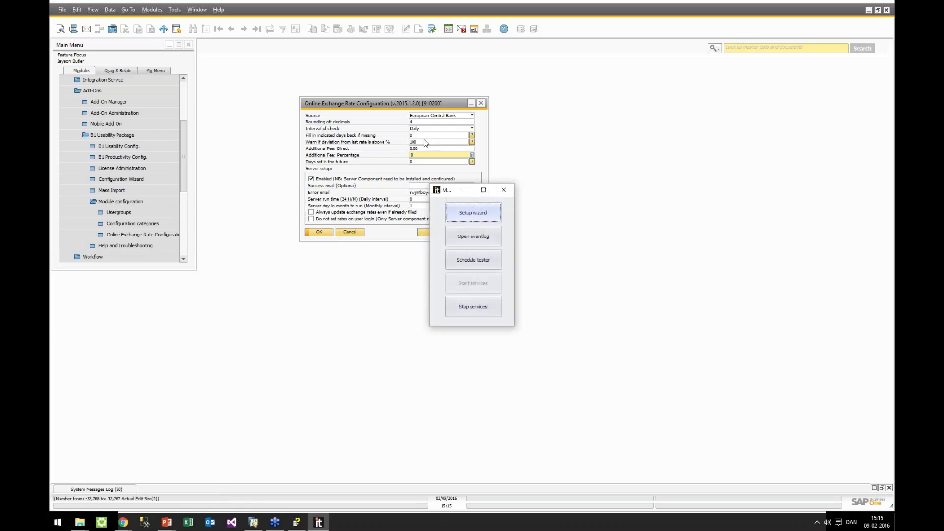
pyautogui.click(481, 215)
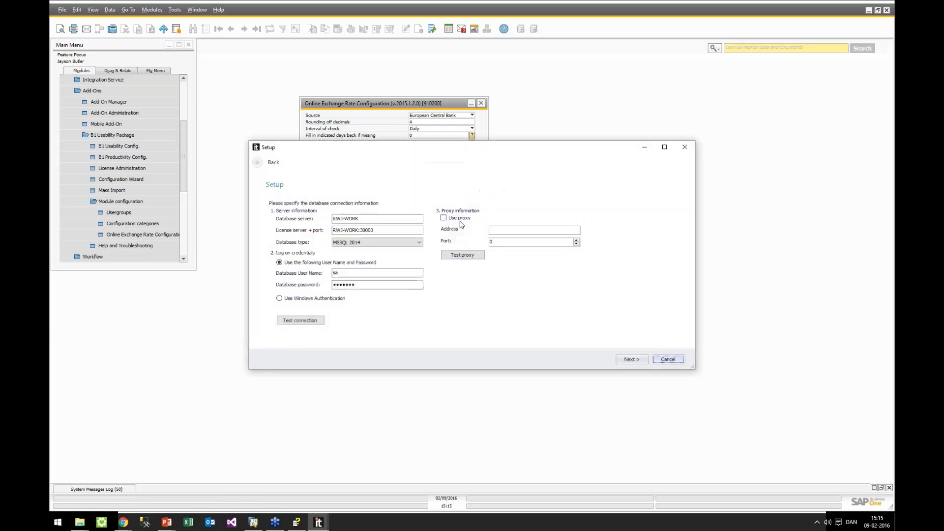
pyautogui.moveTo(539, 193); pyautogui.dragTo(597, 220)
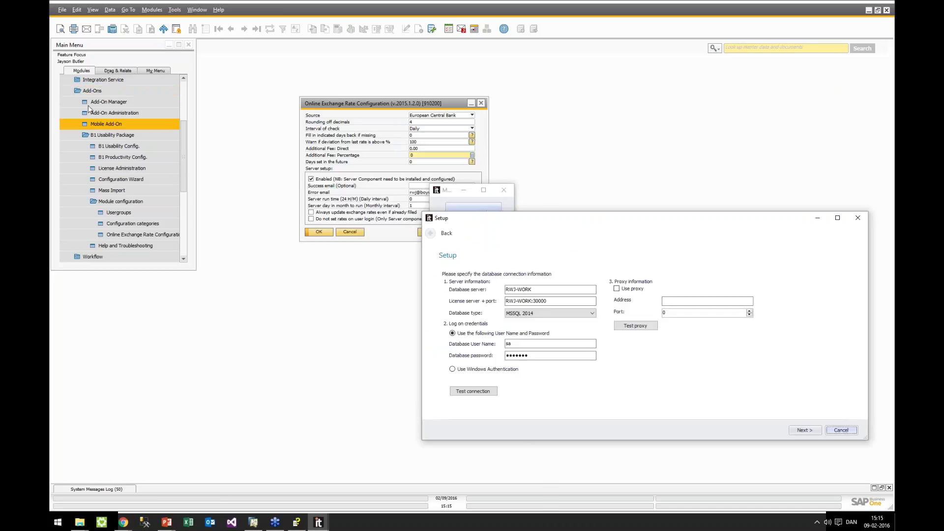
pyautogui.click(841, 431)
pyautogui.click(492, 291)
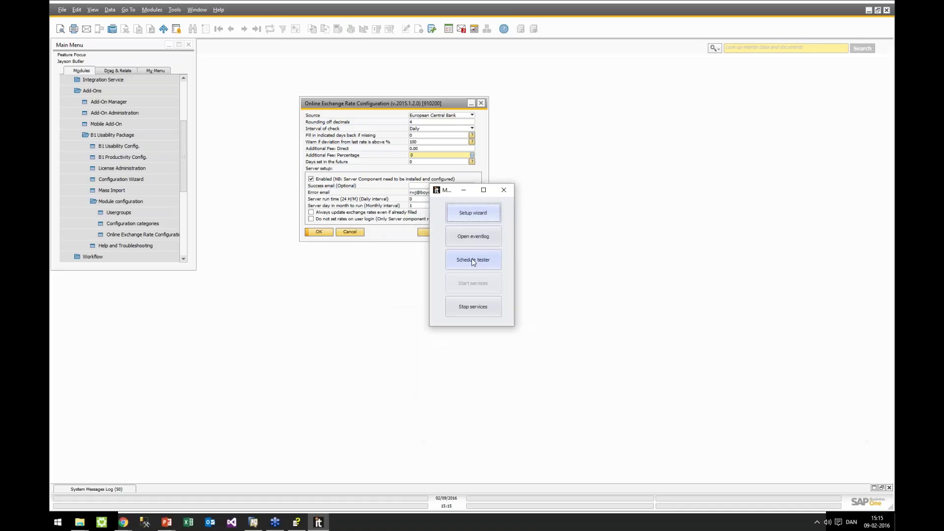
# Step: Open the server component's schedule tester, and check the Exchange Rates and Indexes table in SAP Business One before closing it
pyautogui.click(470, 258)
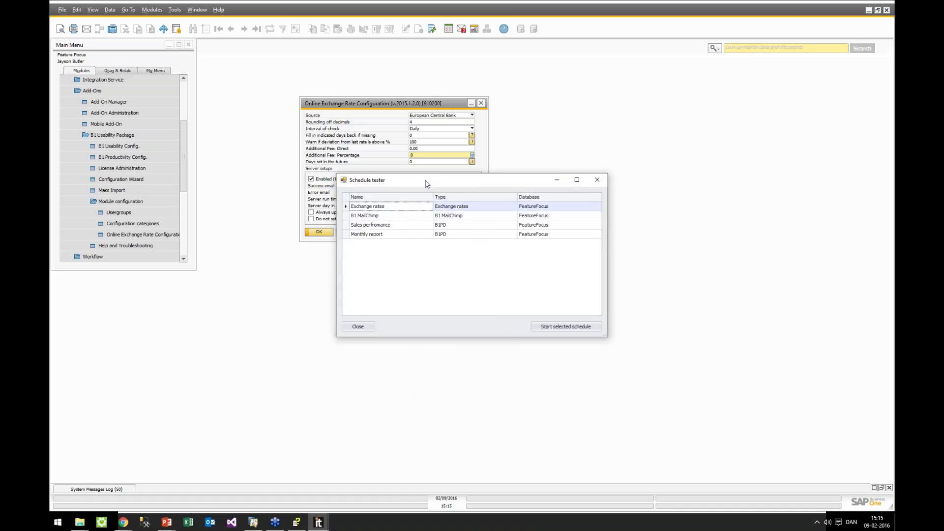
pyautogui.moveTo(426, 182); pyautogui.dragTo(642, 200)
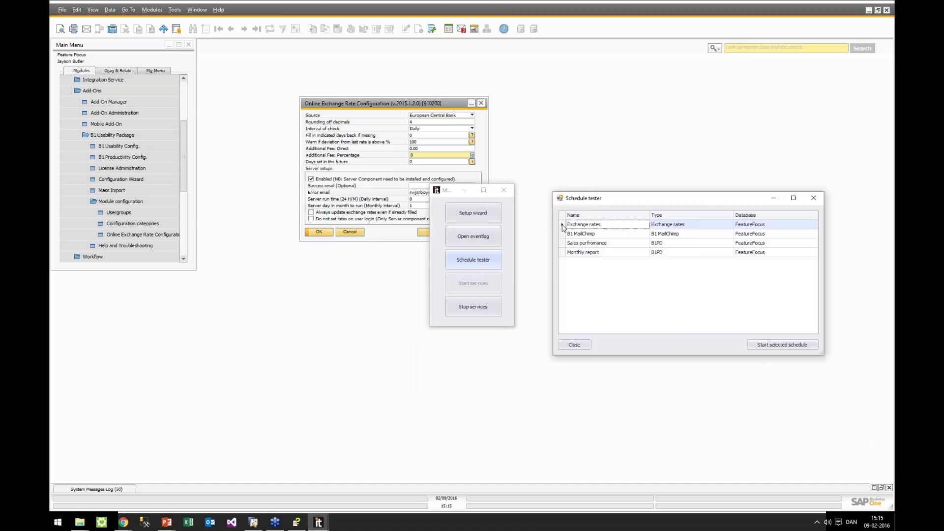
pyautogui.click(70, 93)
pyautogui.scroll(3, 73, 121)
pyautogui.scroll(1, 72, 118)
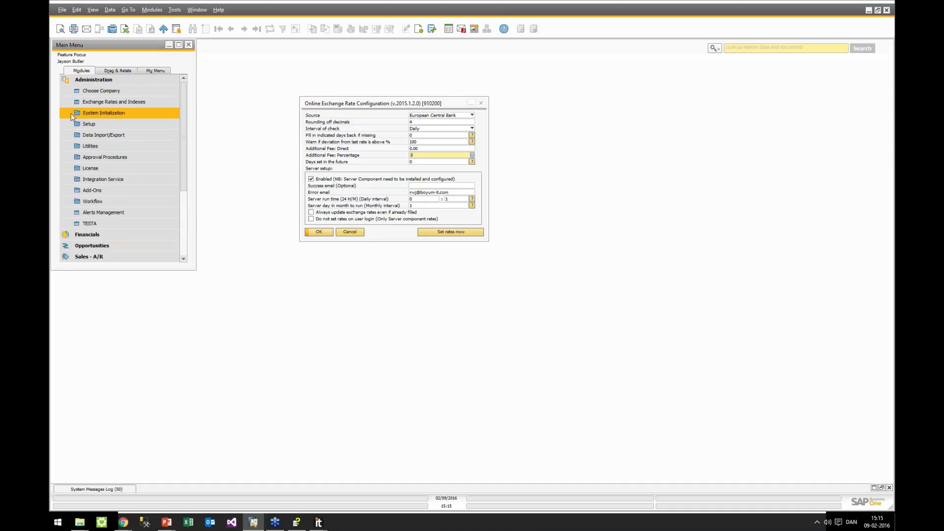
pyautogui.click(97, 101)
pyautogui.click(560, 284)
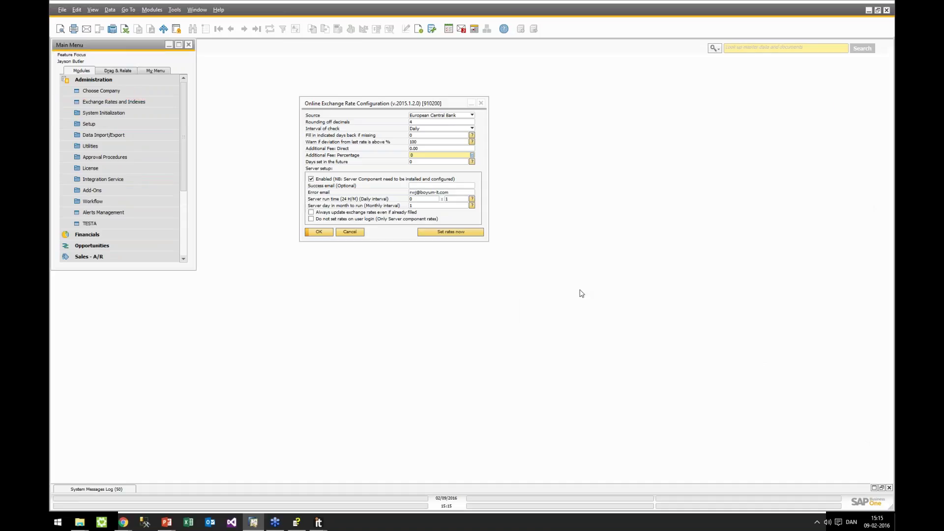
# Step: Bring back the schedule tester and examine the daily server run time fields in the Online Exchange Rate Configuration
pyautogui.moveTo(318, 525)
pyautogui.click(374, 496)
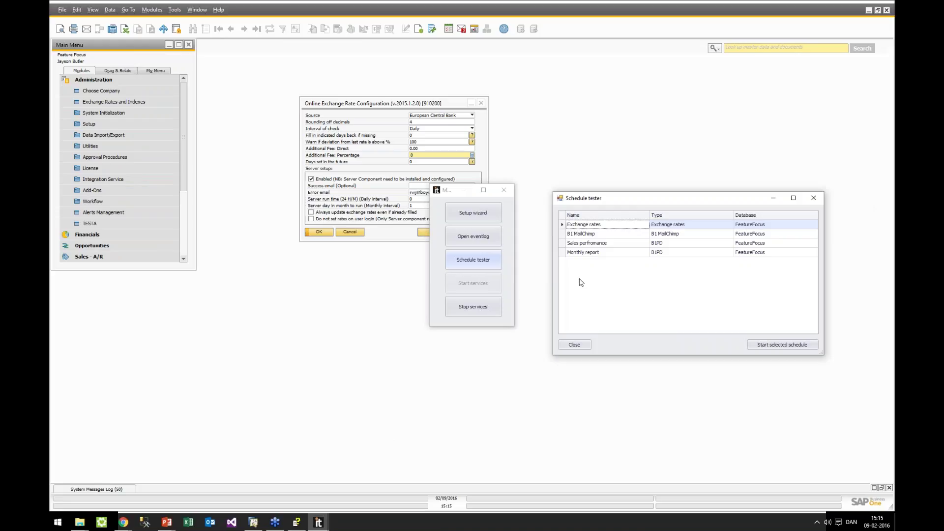
pyautogui.click(342, 102)
pyautogui.click(349, 187)
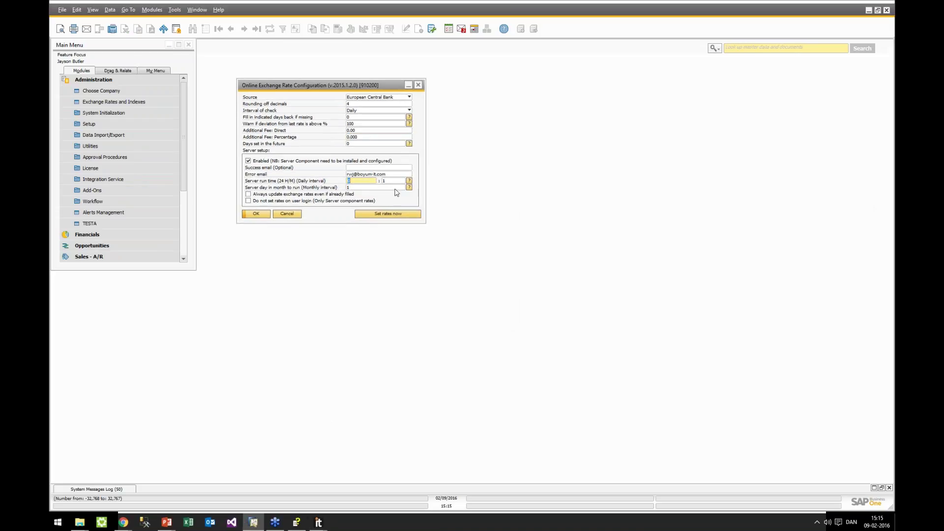
pyautogui.click(393, 180)
# Step: Run the Exchange rates schedule from the schedule tester and open the Exchange Rates and Indexes table in SAP Business One
pyautogui.hotkey('alt', 'Tab')
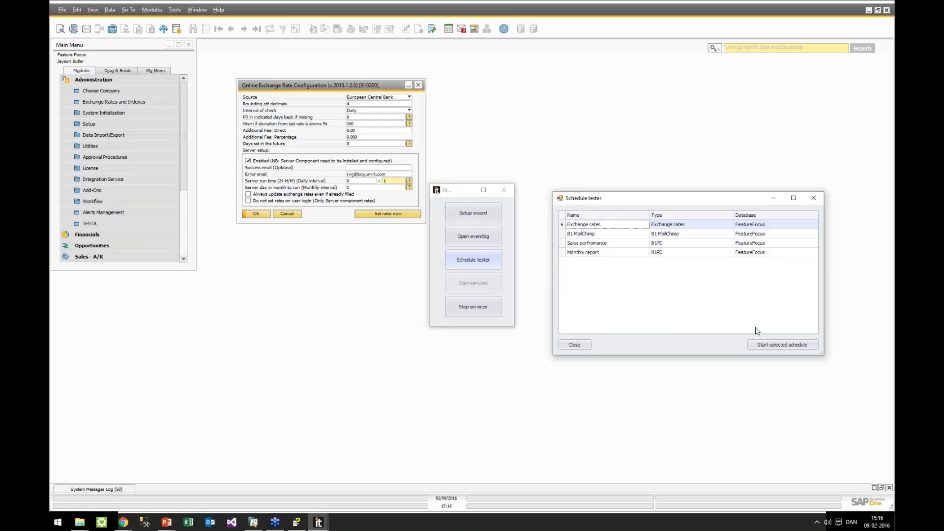
pyautogui.click(774, 345)
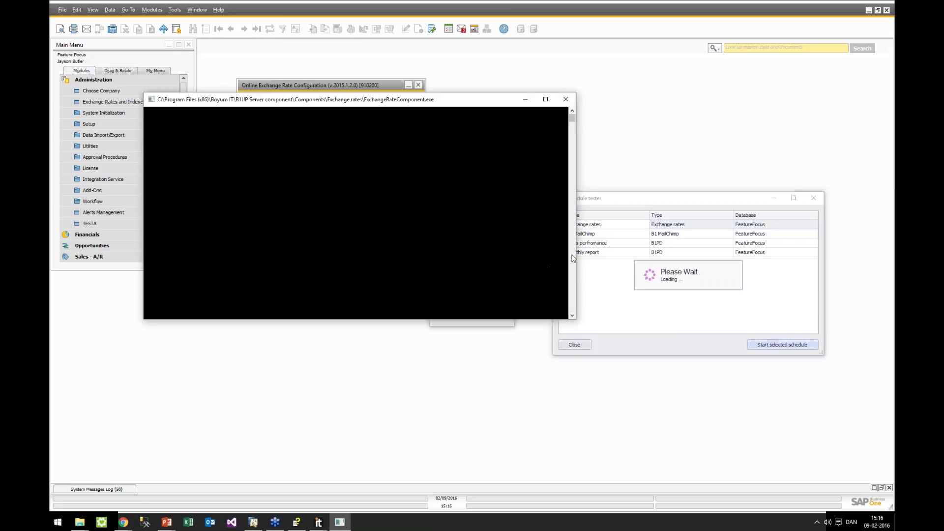
pyautogui.moveTo(424, 101); pyautogui.dragTo(650, 233)
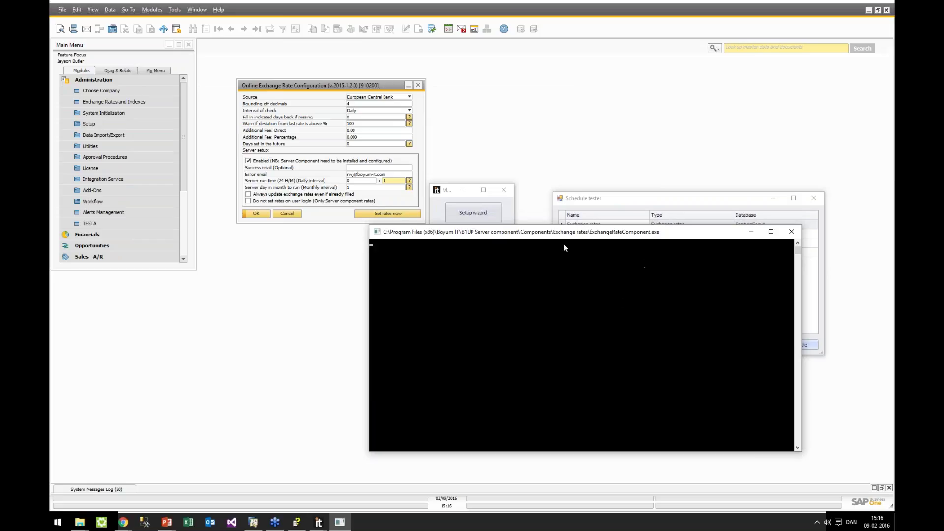
pyautogui.click(127, 101)
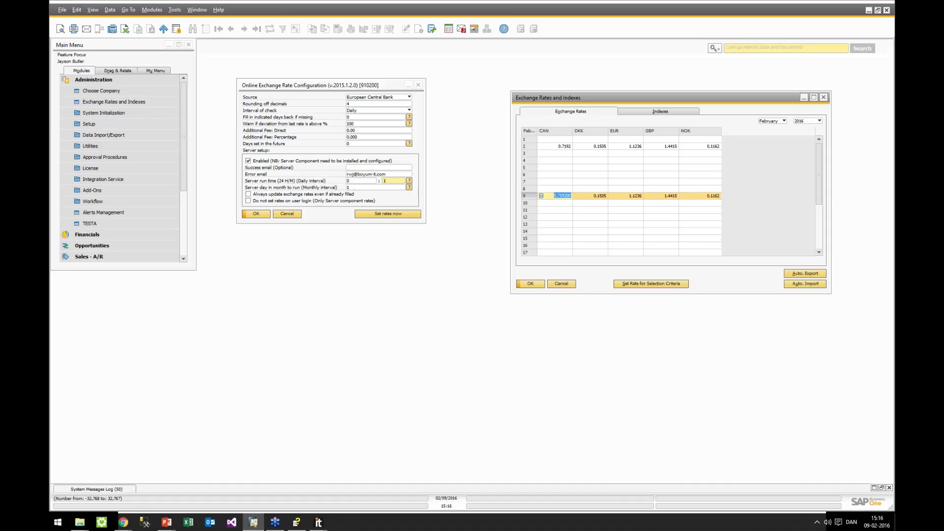
# Step: Disable and re-enable the server component in the exchange rate configuration, review its email fields and save
pyautogui.click(384, 181)
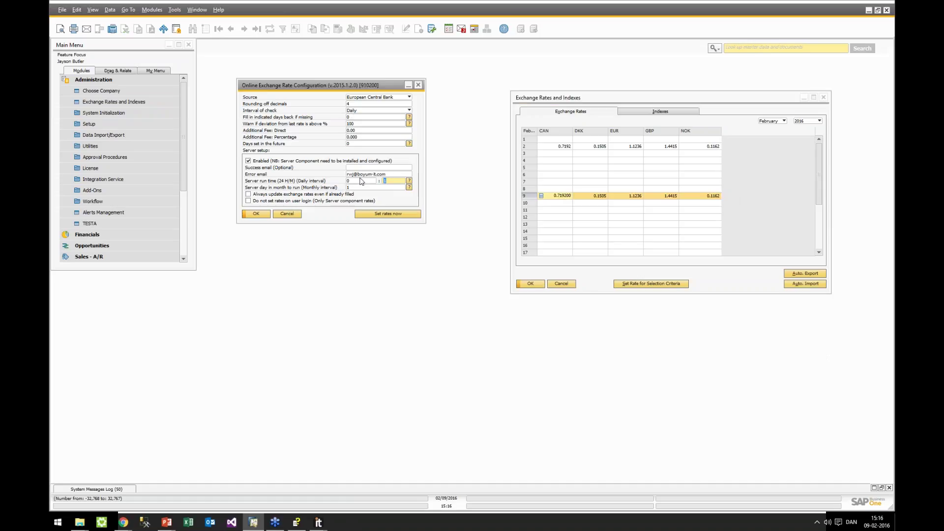
pyautogui.click(284, 160)
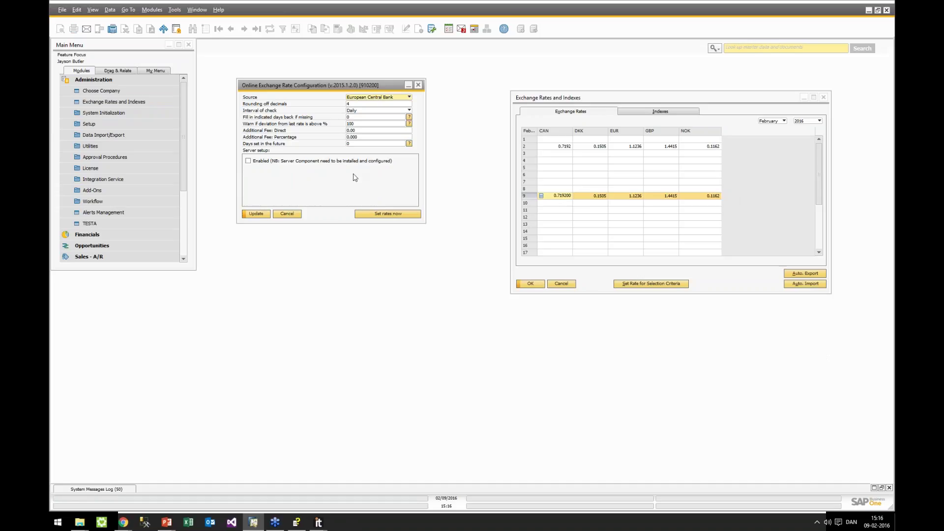
pyautogui.click(248, 161)
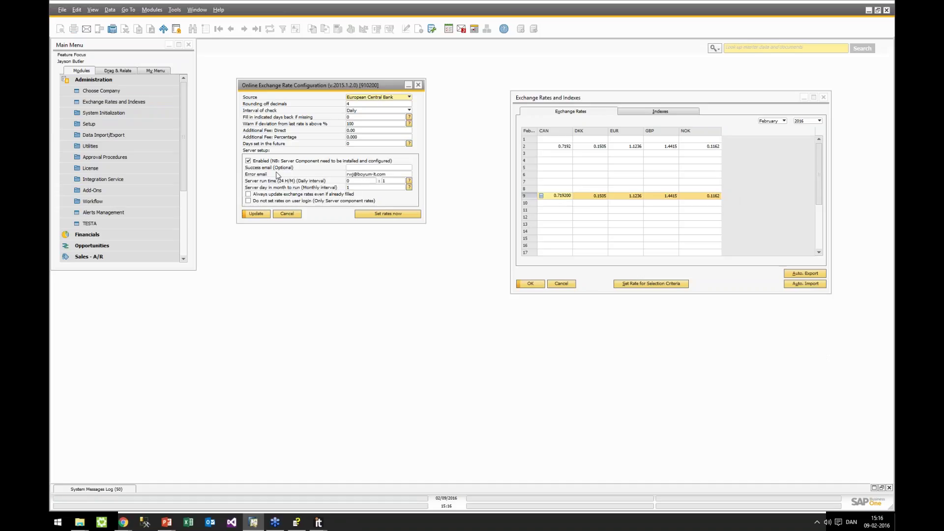
pyautogui.click(370, 167)
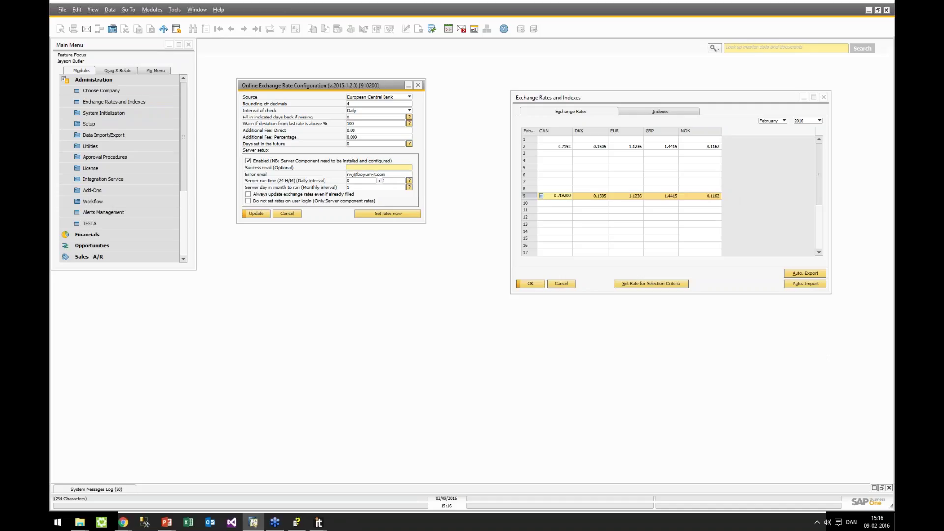
pyautogui.press('Tab')
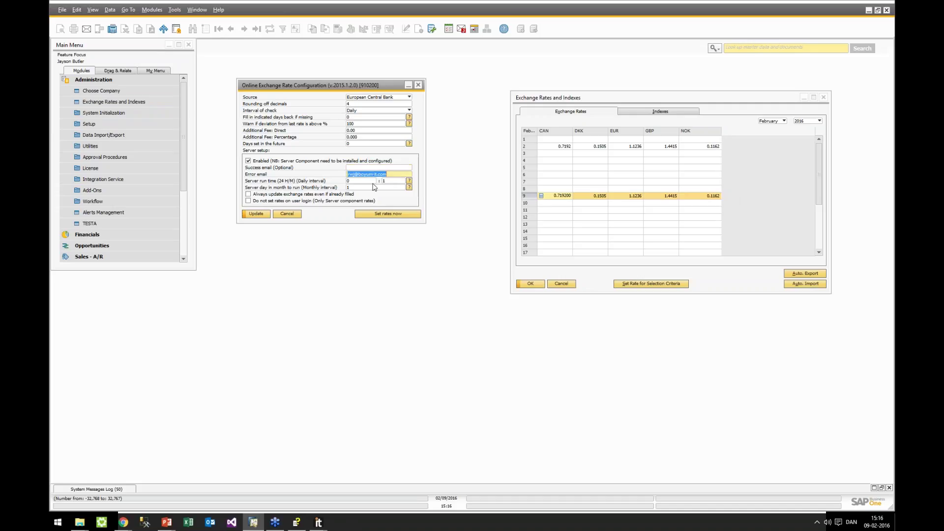
pyautogui.click(250, 213)
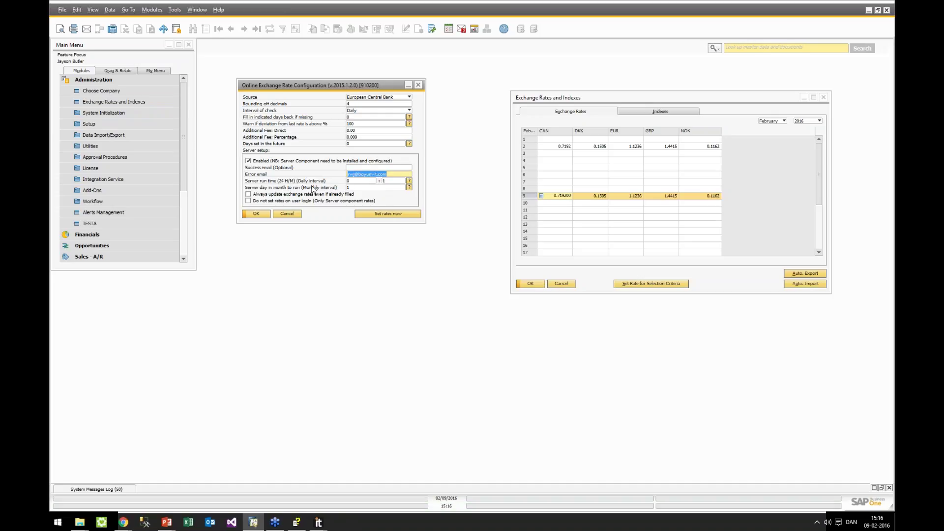
# Step: Examine the interval of check options and the server's monthly run day setting
pyautogui.click(360, 112)
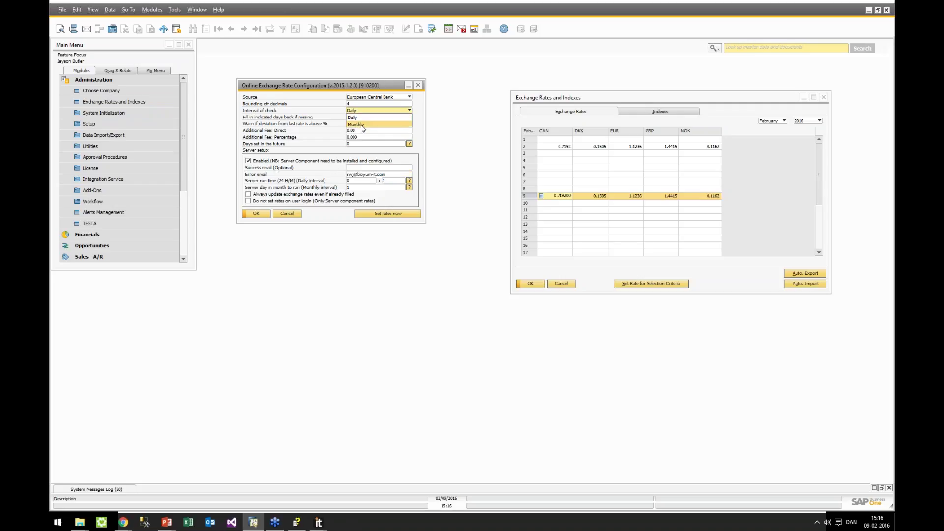
pyautogui.click(324, 116)
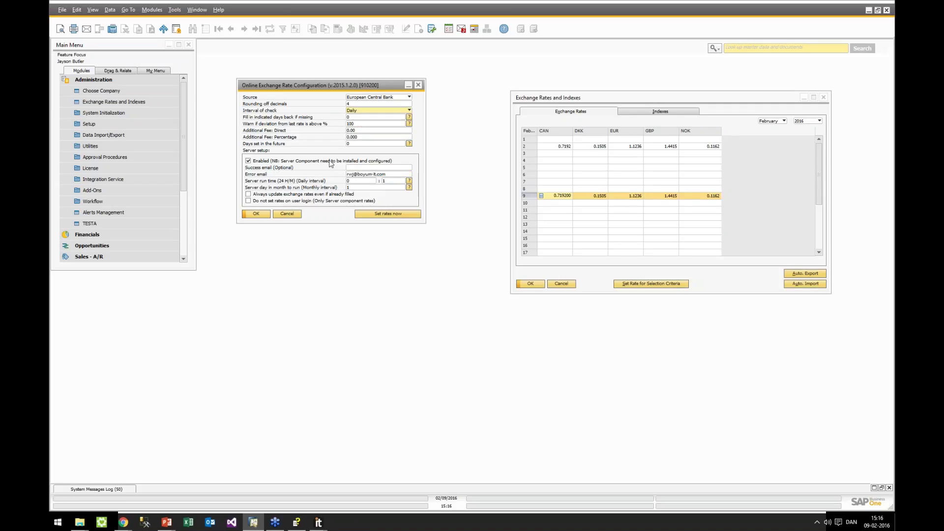
pyautogui.click(353, 187)
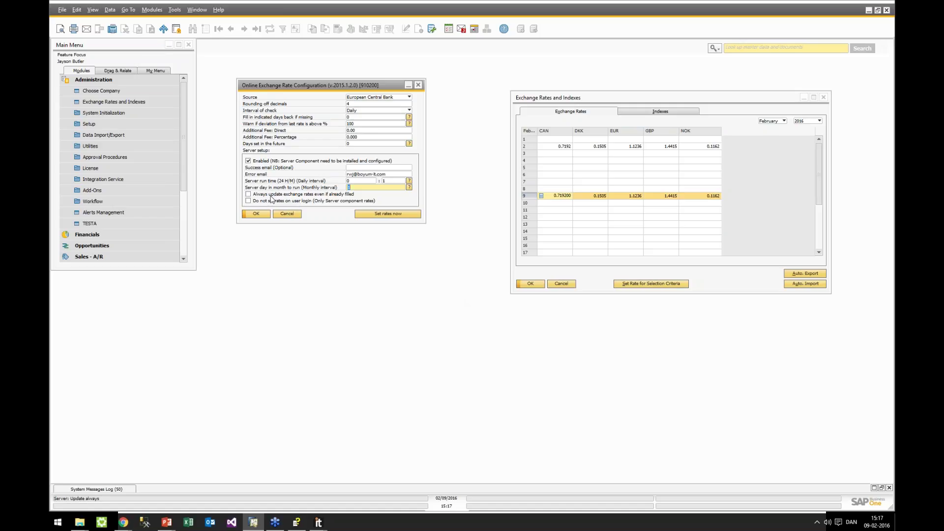
# Step: Enable always updating exchange rates even if already filled, and save the configuration
pyautogui.click(298, 195)
pyautogui.click(264, 212)
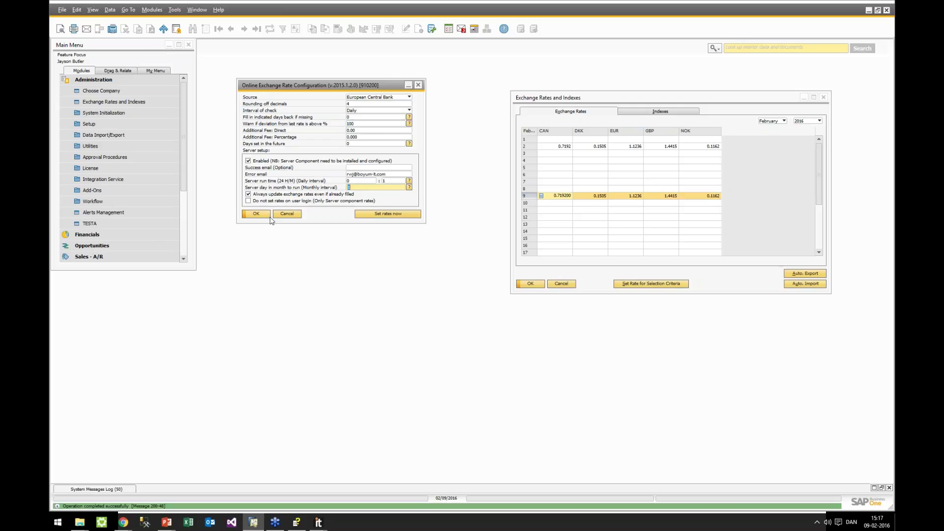
# Step: Change the 9 February DKK rate to 0.1405 and save the exchange rates
pyautogui.click(596, 196)
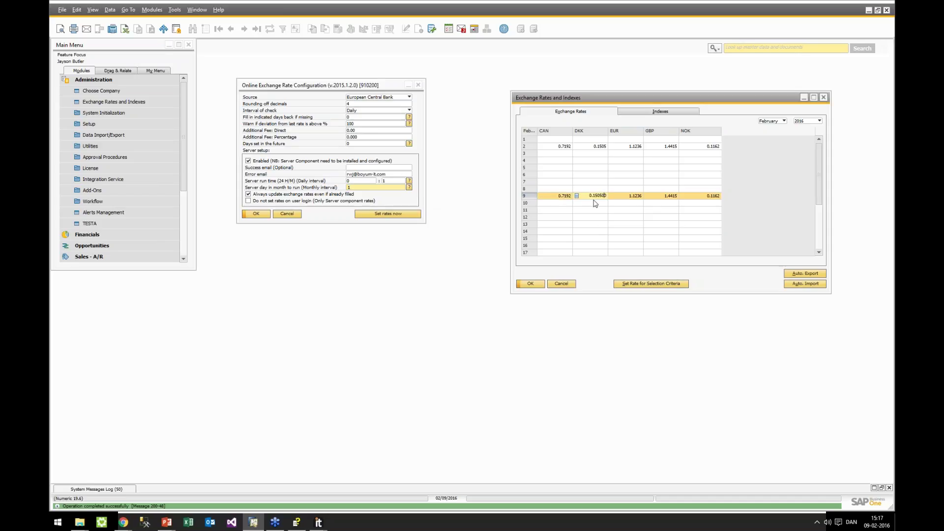
pyautogui.press('Right')
pyautogui.press('Delete')
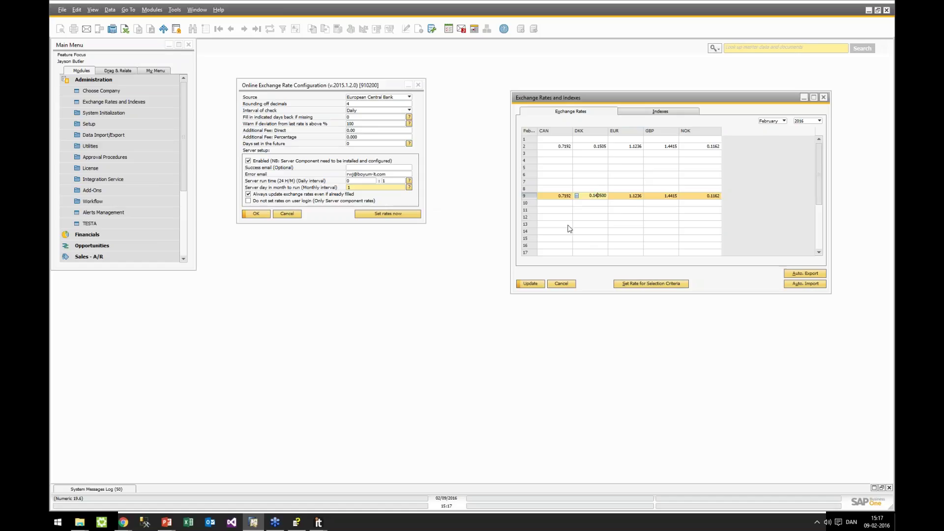
pyautogui.write('4')
pyautogui.press('Return')
# Step: Dismiss the finished schedule message, rerun the Exchange rates schedule from the schedule tester, and check the exchange rates table during the run
pyautogui.click(319, 522)
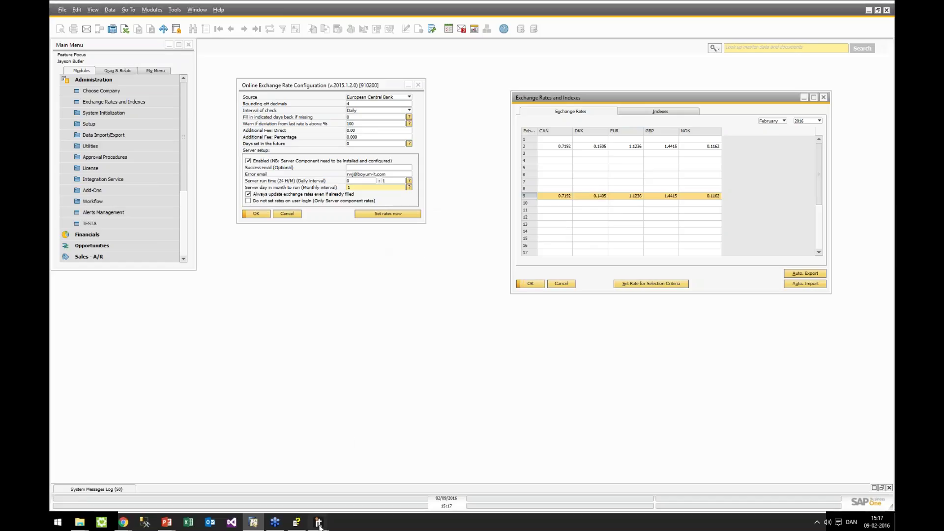
pyautogui.click(378, 485)
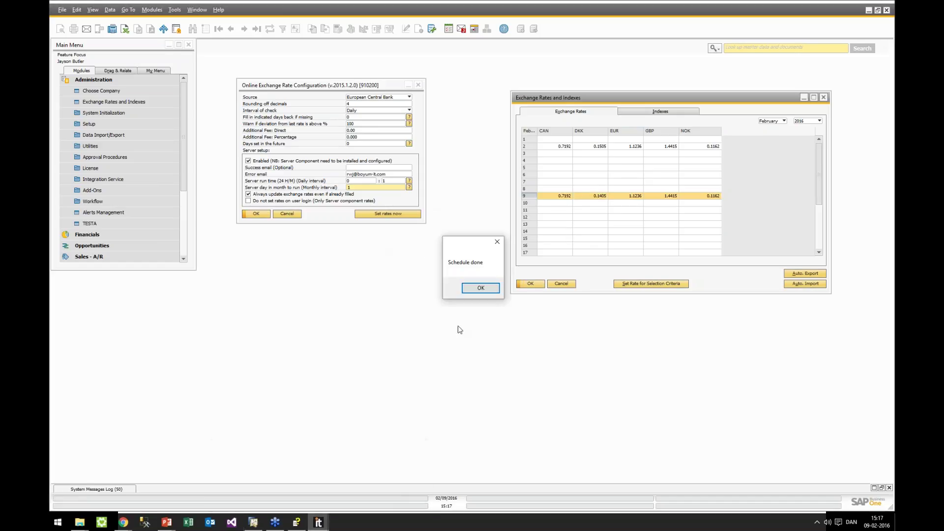
pyautogui.click(480, 287)
pyautogui.click(319, 523)
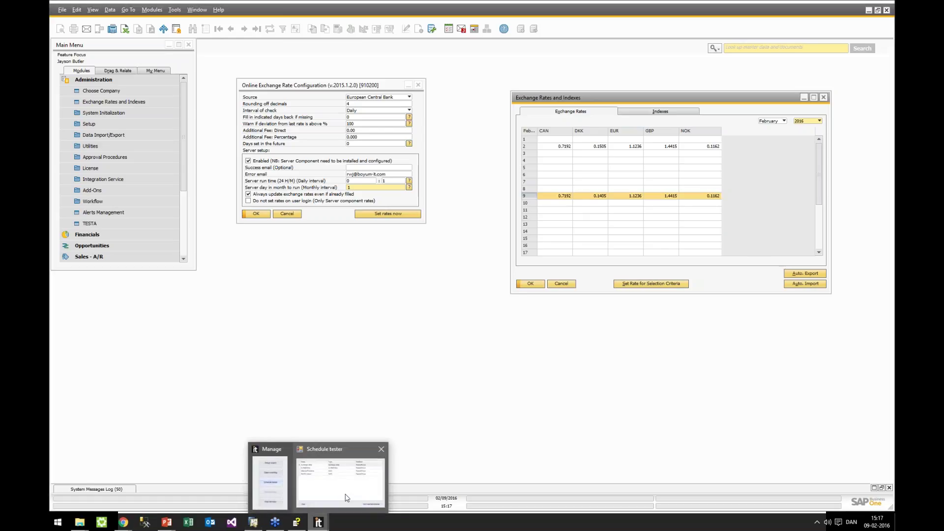
pyautogui.click(381, 442)
pyautogui.click(565, 225)
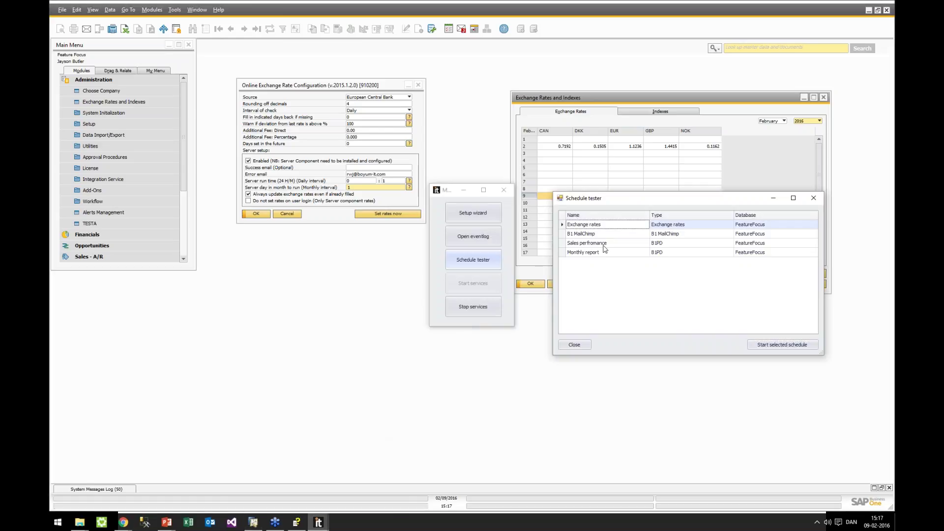
pyautogui.click(768, 344)
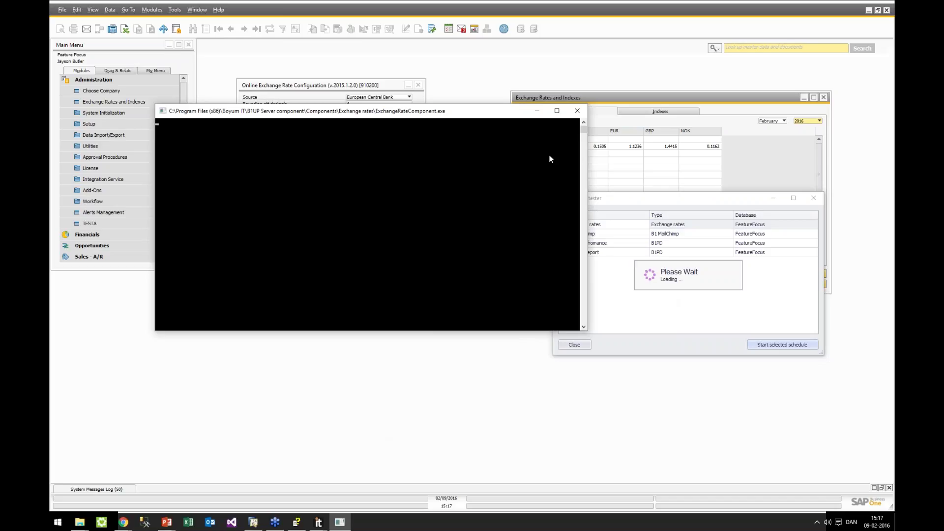
pyautogui.click(540, 98)
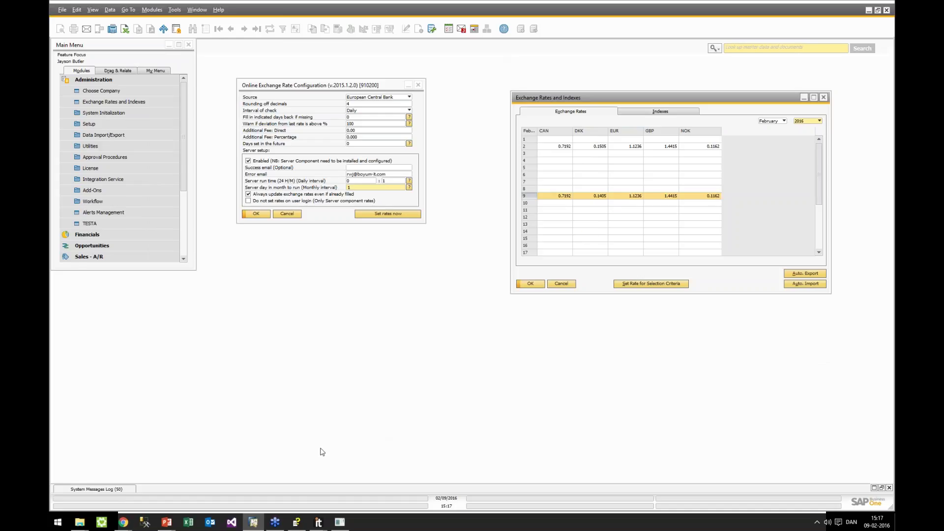
pyautogui.click(339, 522)
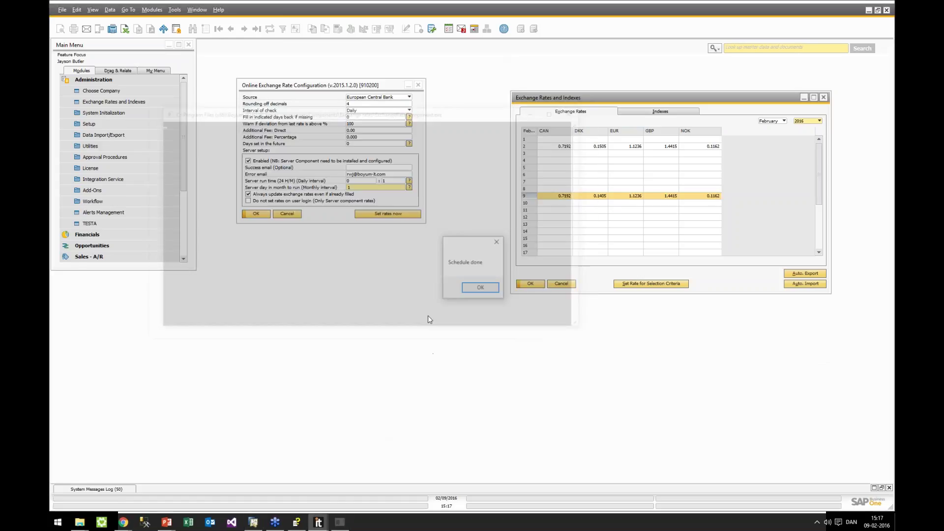
# Step: Dismiss the finished schedule message, then close and reopen the exchange rates table to check the 9 February rates
pyautogui.click(481, 288)
pyautogui.click(531, 283)
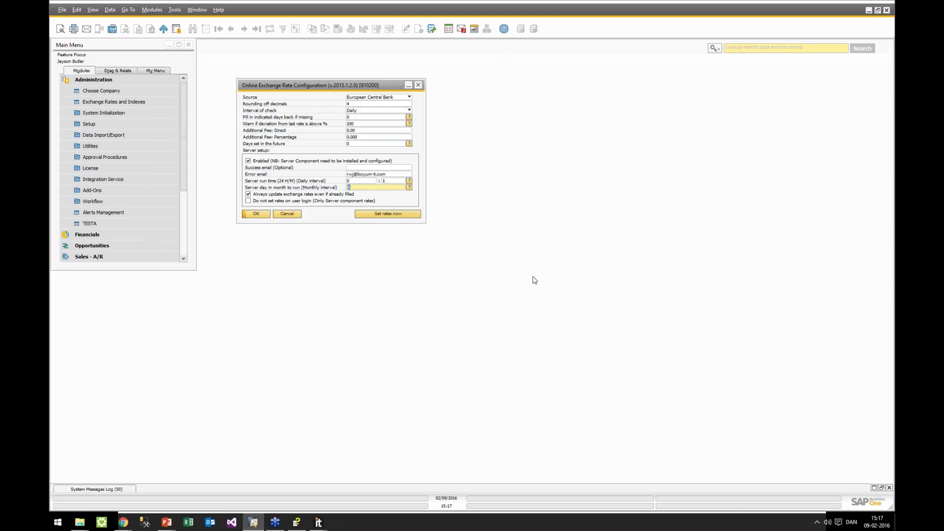
pyautogui.click(147, 102)
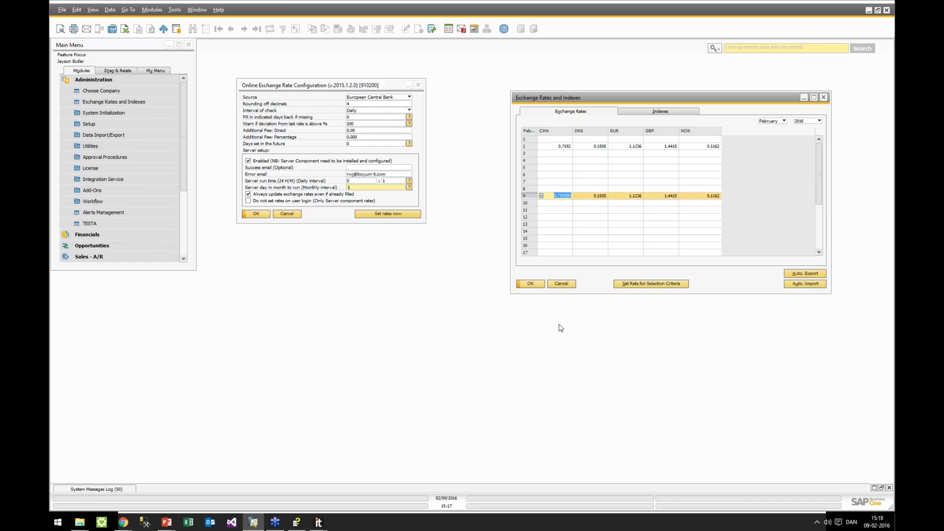
pyautogui.moveTo(274, 89); pyautogui.dragTo(327, 83)
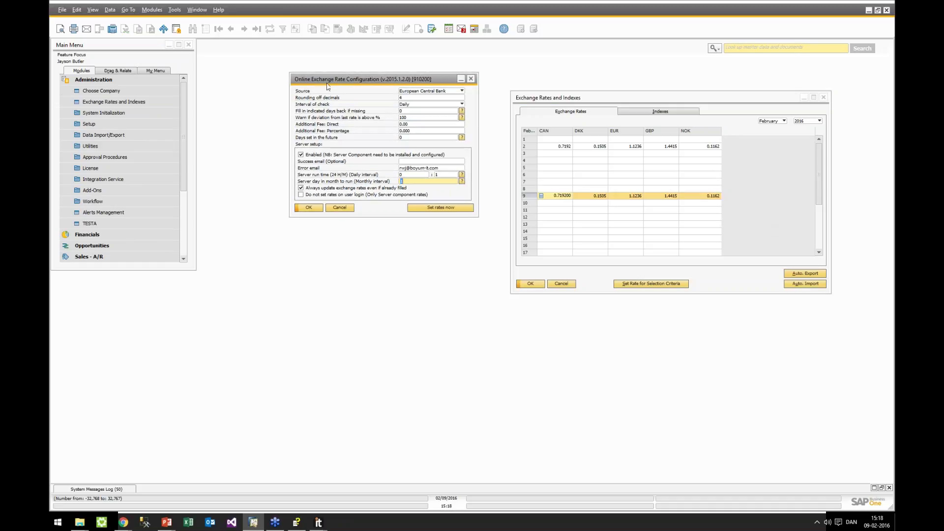
# Step: Try the option not to set rates on user login, switch it back off, and save the configuration
pyautogui.click(360, 195)
pyautogui.click(305, 207)
pyautogui.click(310, 195)
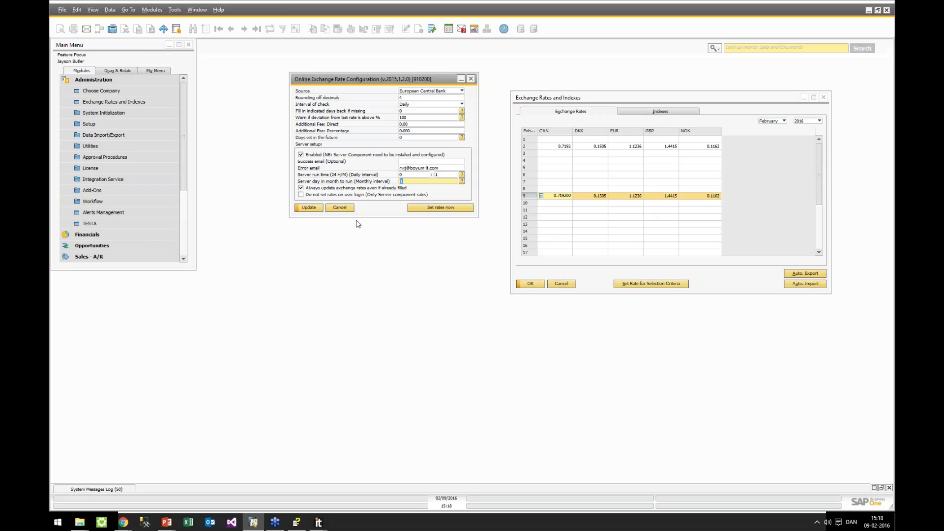
pyautogui.click(310, 208)
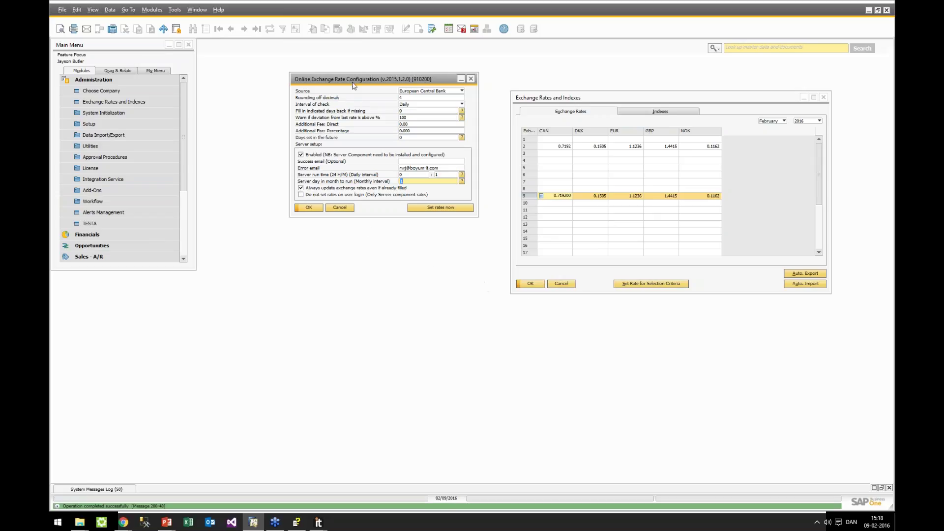
# Step: Switch to the PowerPoint slide show and advance to the Server component setup slide
pyautogui.moveTo(355, 82); pyautogui.dragTo(350, 101)
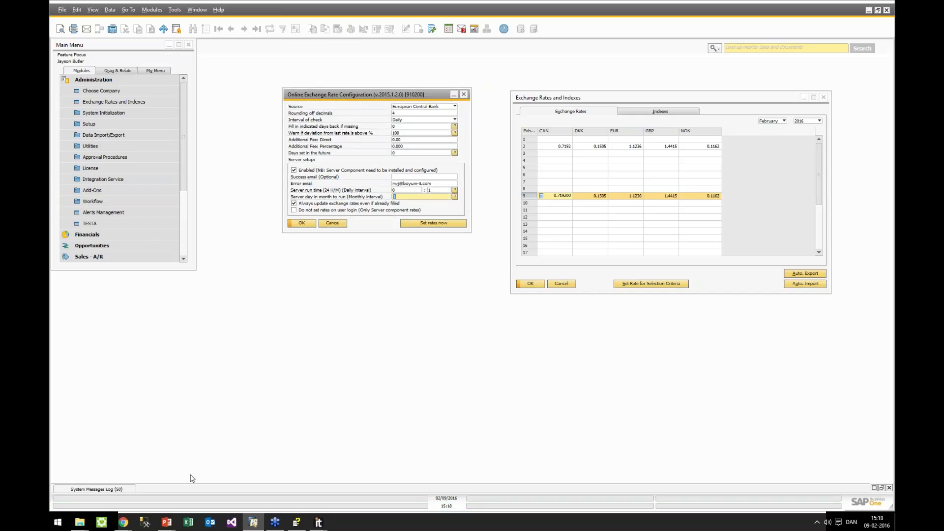
pyautogui.moveTo(173, 524)
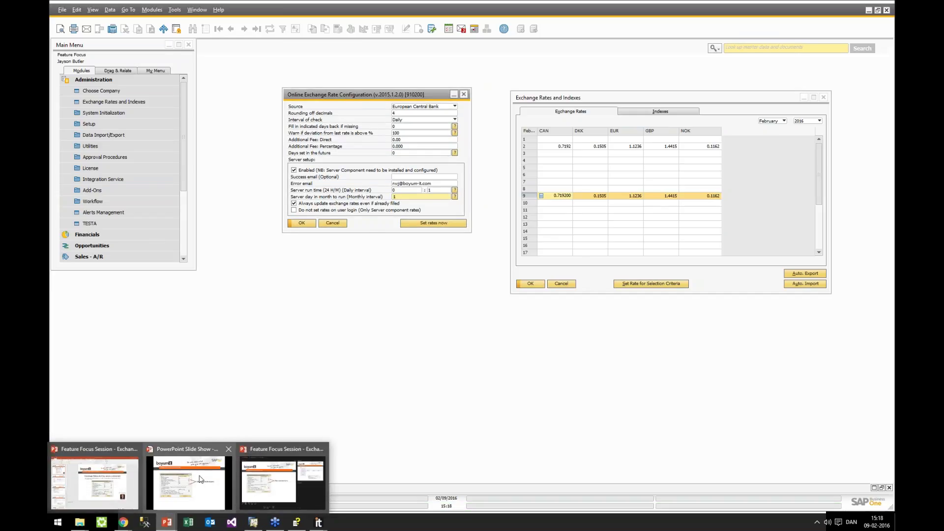
pyautogui.click(199, 479)
pyautogui.click(534, 382)
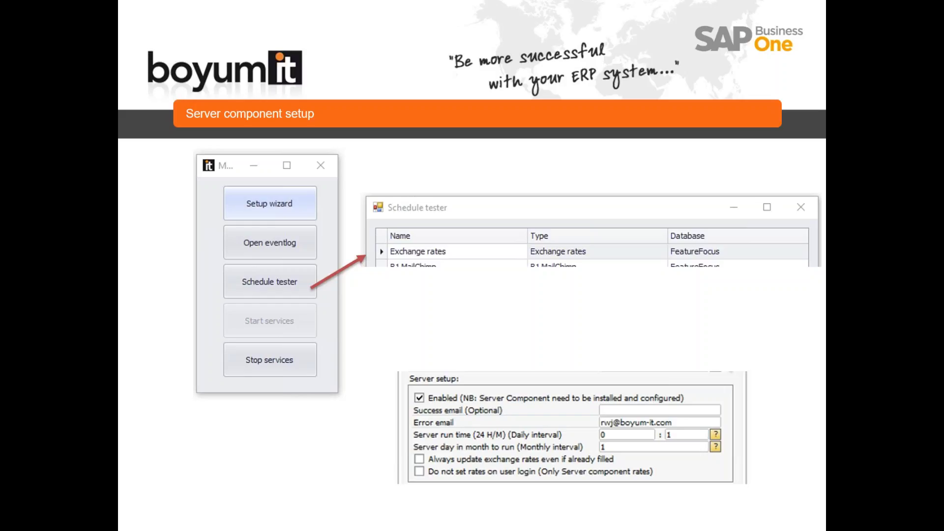
# Step: Switch to the server component's Manage window and close the schedule tester
pyautogui.hotkey('alt', 'Tab')
pyautogui.hotkey('alt', 'Tab')
pyautogui.hotkey('alt', 'Tab')
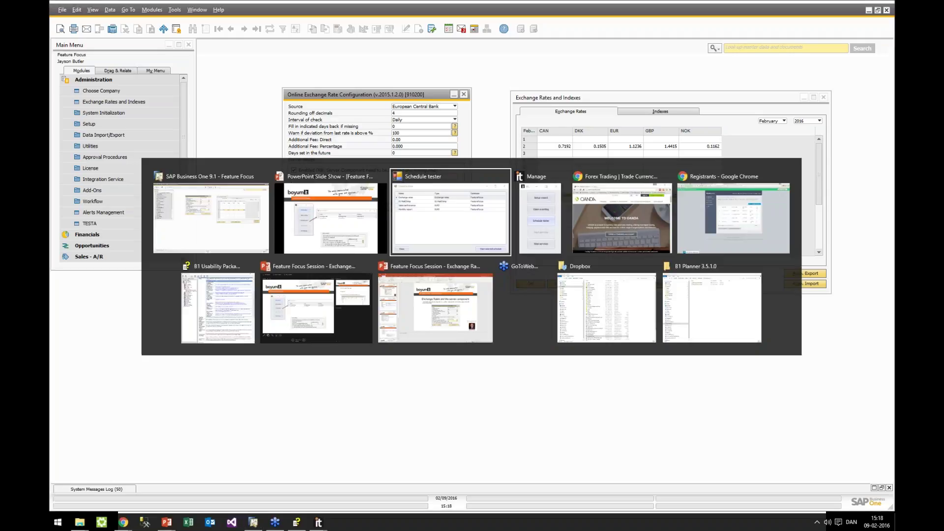
pyautogui.hotkey('alt', 'Tab')
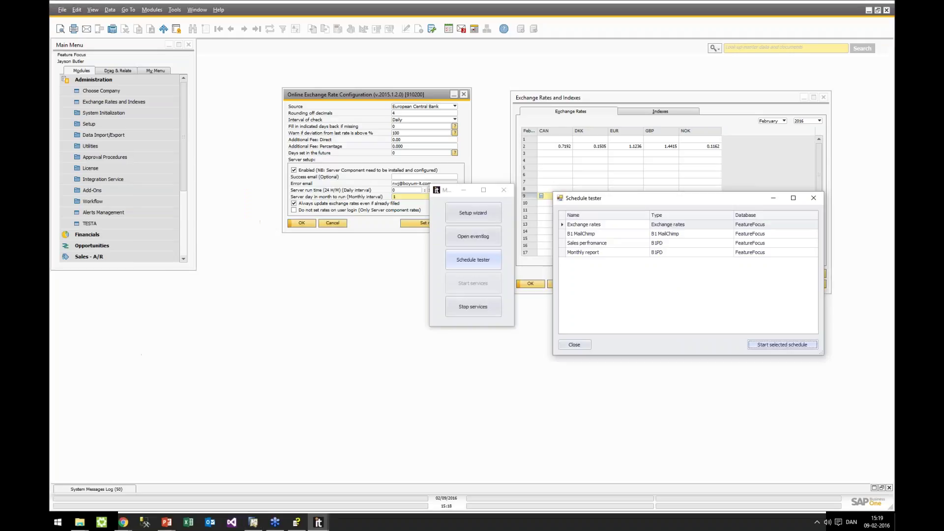
pyautogui.click(480, 217)
pyautogui.click(579, 345)
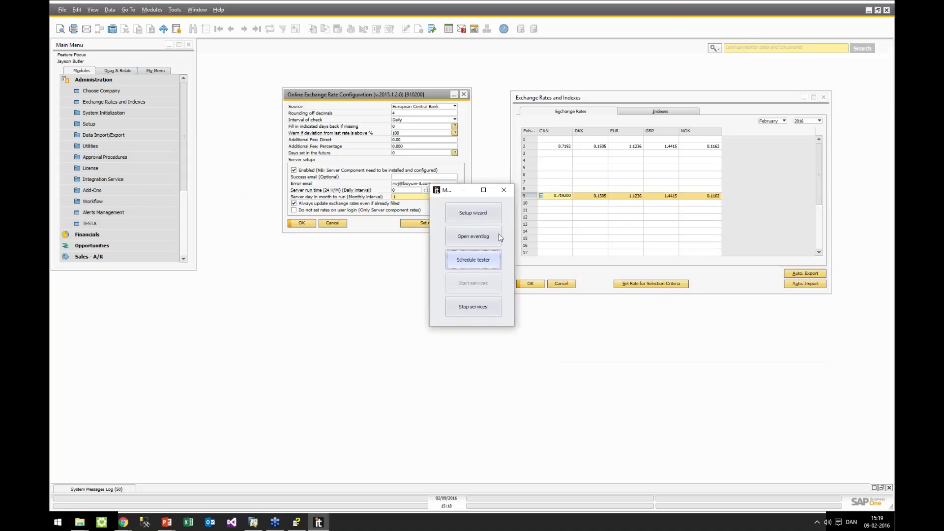
# Step: Start the server component's setup wizard and examine the optional email setup page
pyautogui.click(480, 215)
pyautogui.click(629, 361)
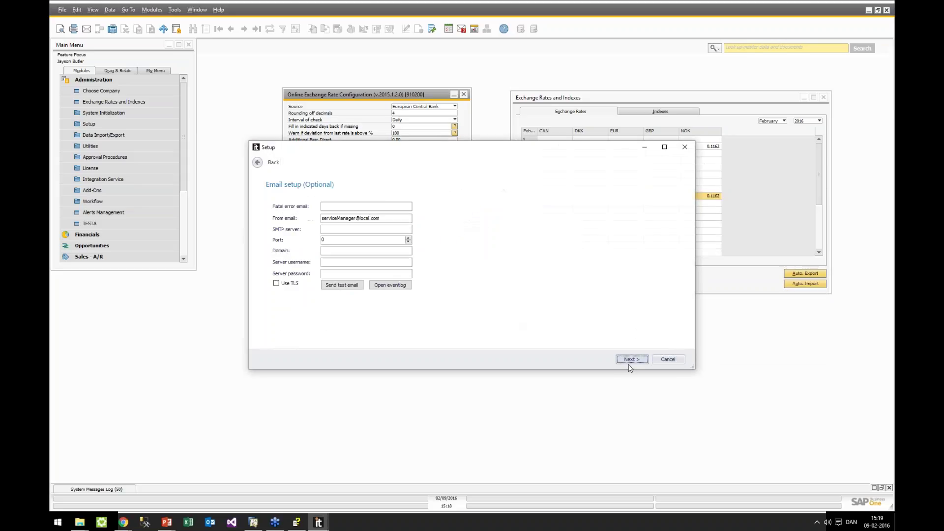
pyautogui.click(627, 361)
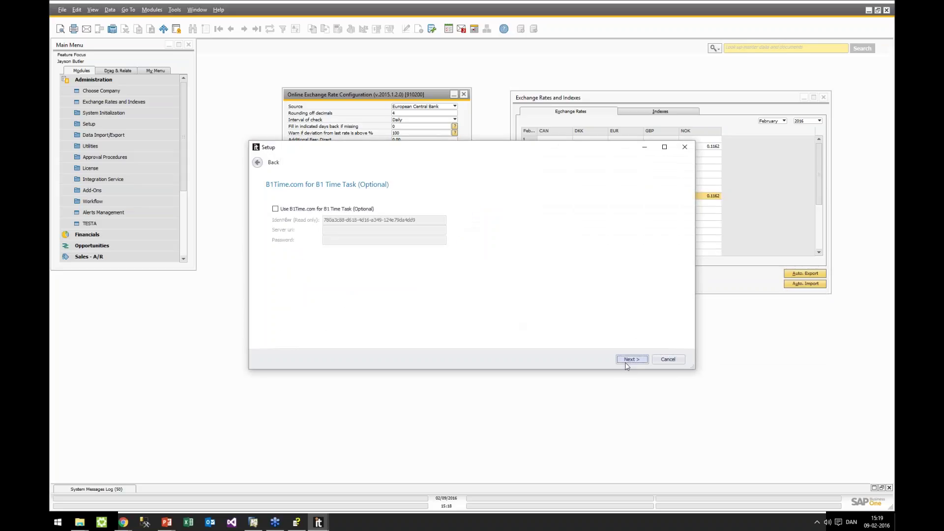
pyautogui.click(257, 163)
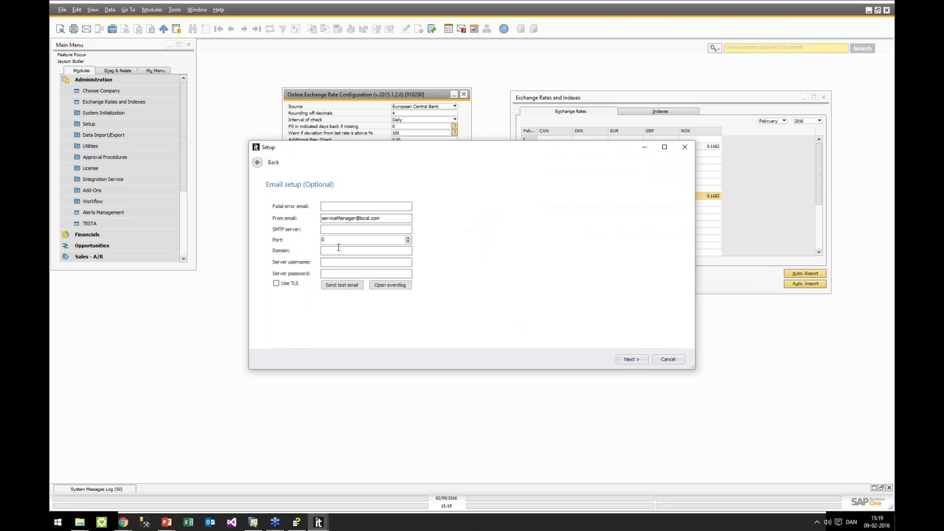
# Step: Continue the setup wizard to the database information page, review the companies list, and exit without saving
pyautogui.click(635, 361)
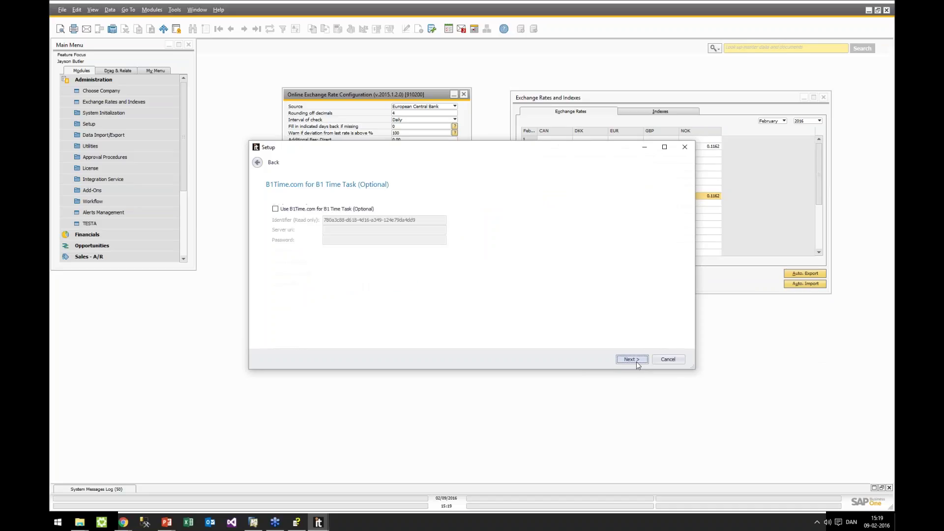
pyautogui.click(636, 360)
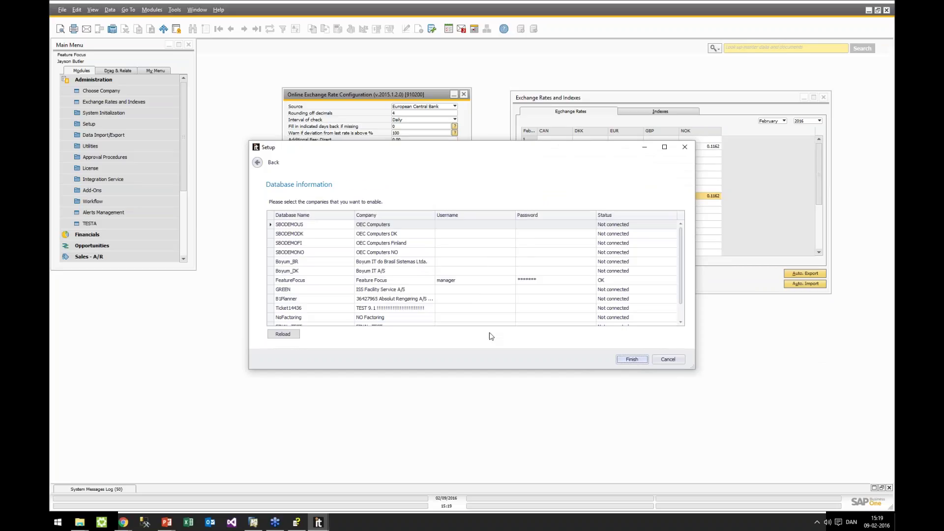
pyautogui.scroll(-1, 457, 307)
pyautogui.scroll(1, 457, 307)
pyautogui.click(668, 360)
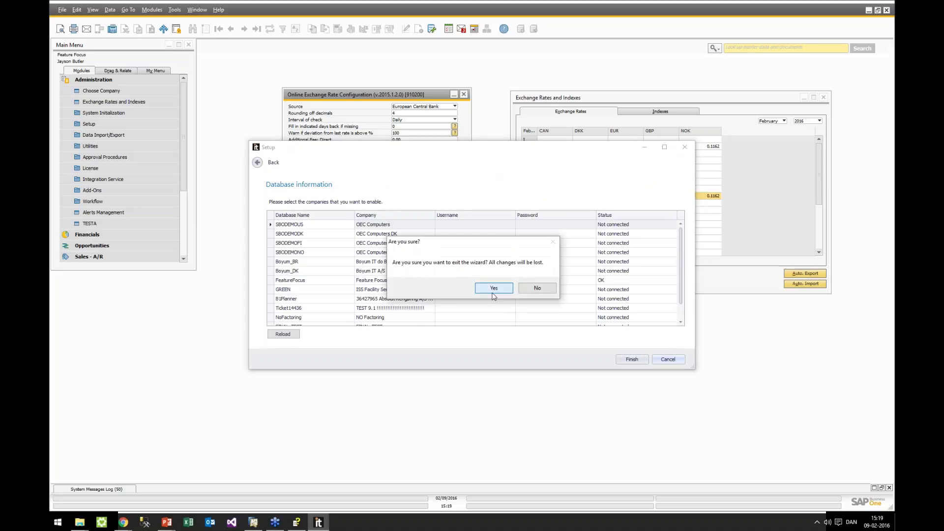
pyautogui.click(495, 289)
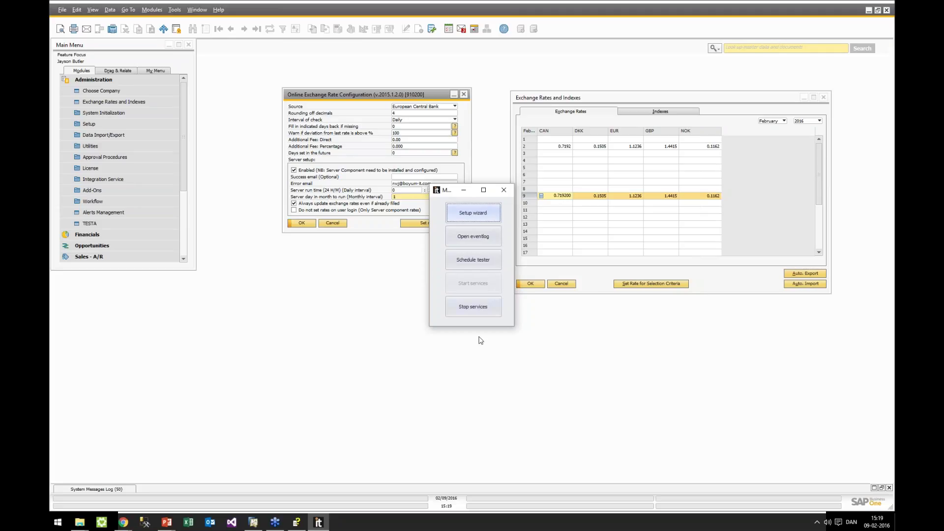
# Step: Move the Manage window clear of the configuration form, then switch to the PowerPoint slide show and advance to the FAQ slide
pyautogui.moveTo(448, 192); pyautogui.dragTo(365, 262)
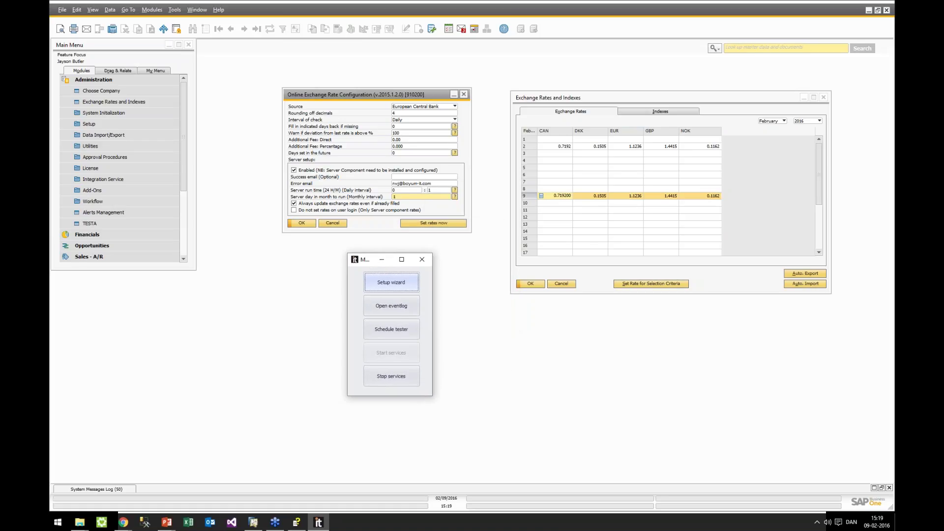
pyautogui.moveTo(167, 522)
pyautogui.click(265, 481)
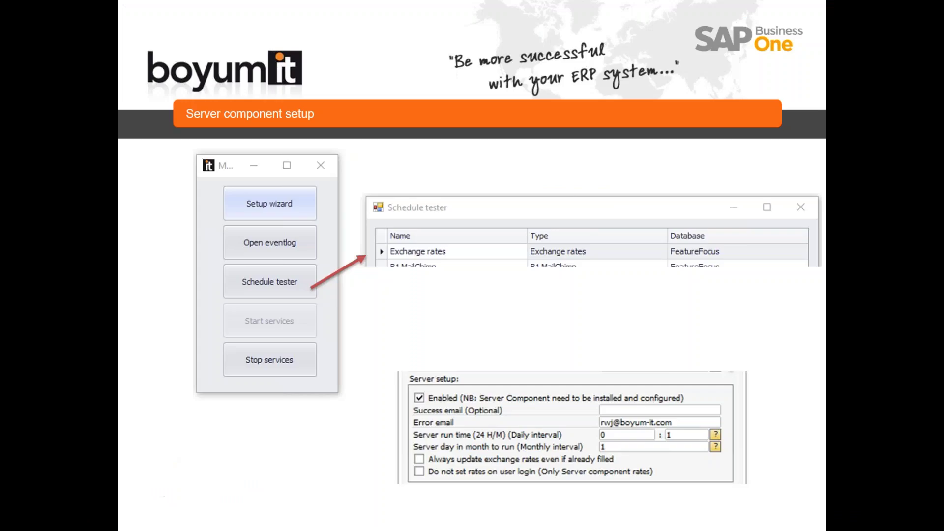
pyautogui.click(399, 378)
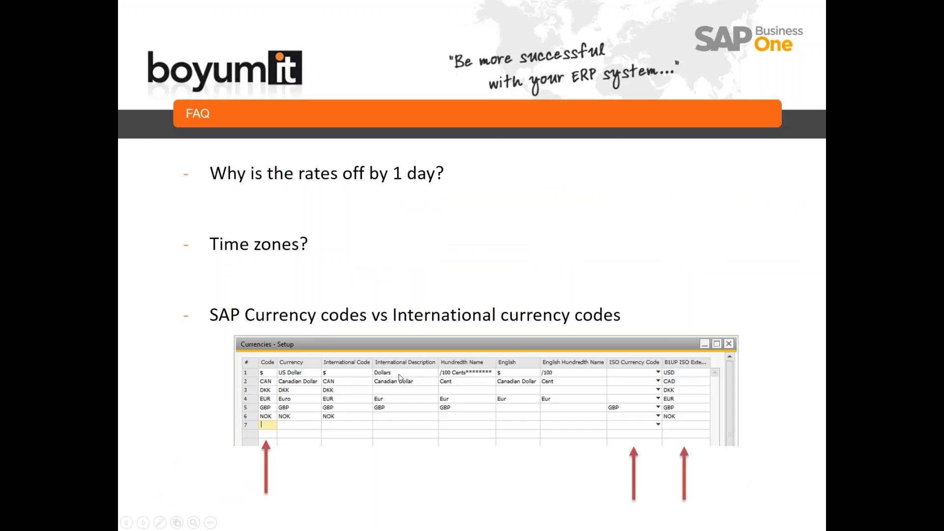